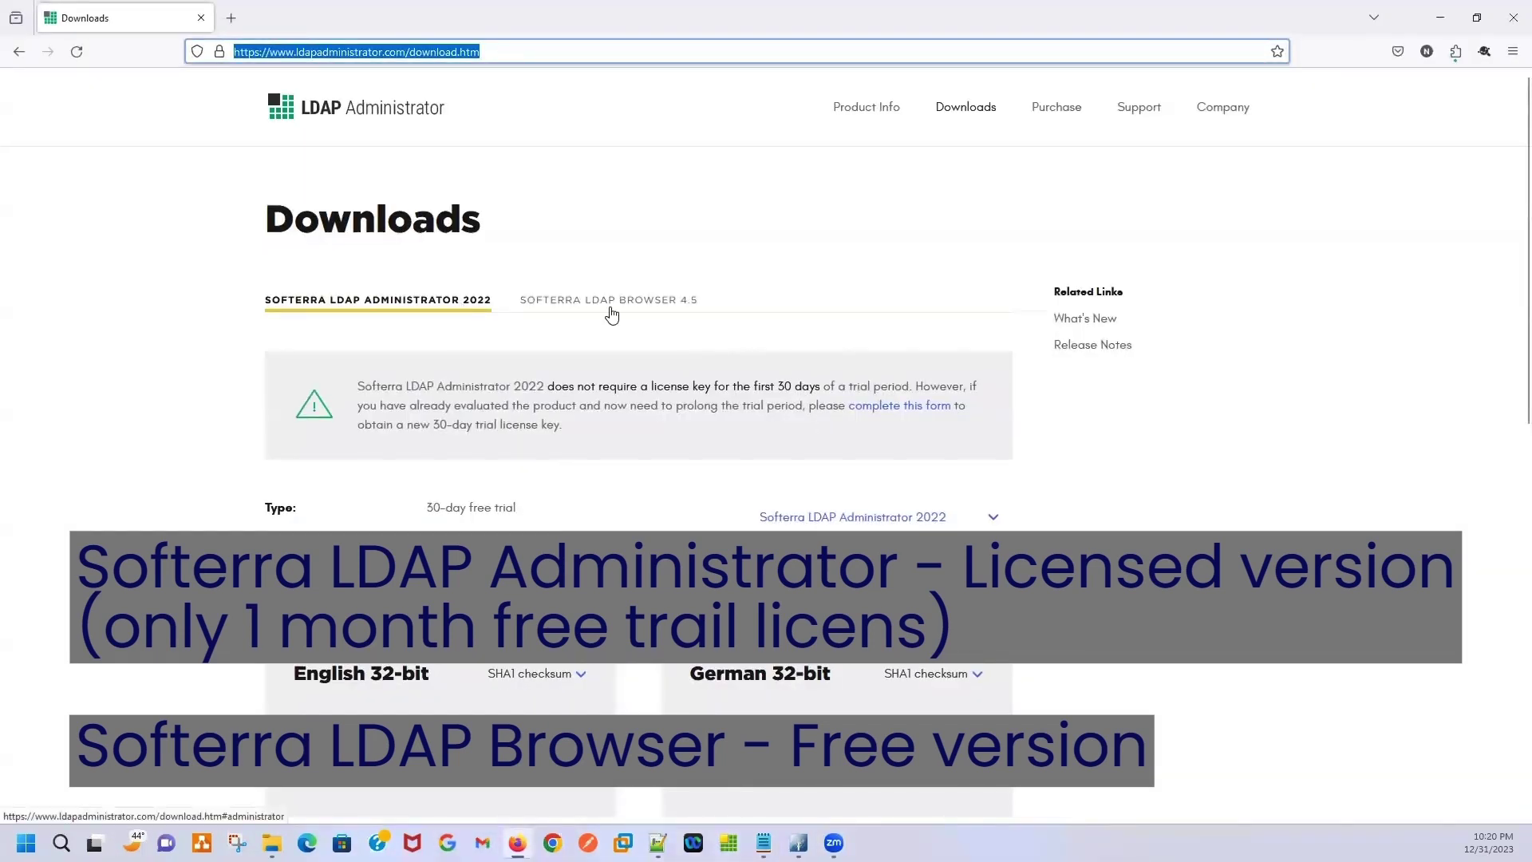
Try to start LDAP Administrator 2015.1 and dismiss its licence dialog
{"action": "left_click", "coordinate": [739, 302]}
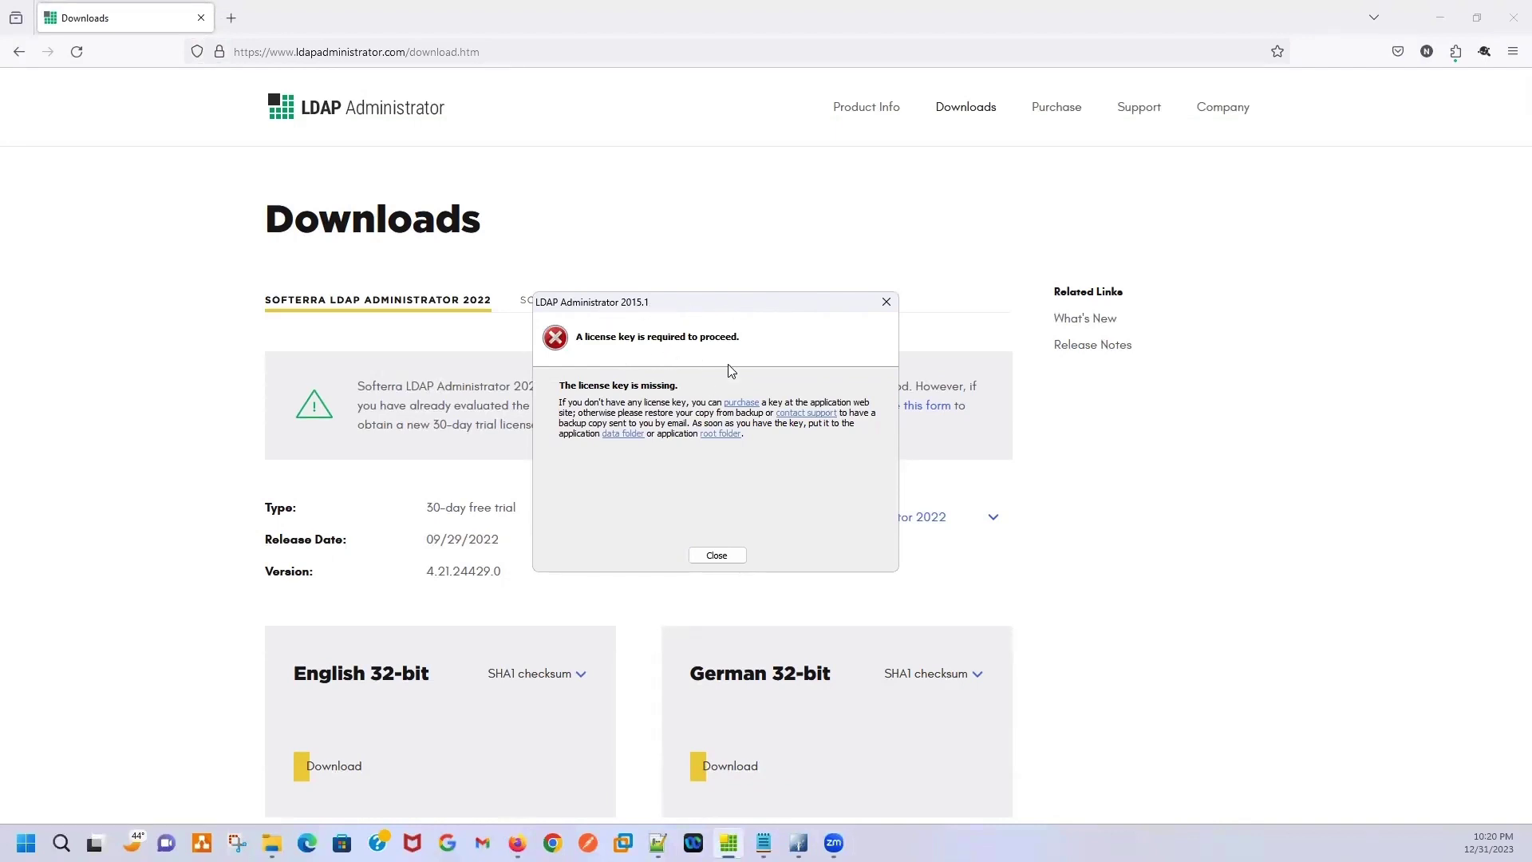
{"action": "left_click", "coordinate": [718, 556]}
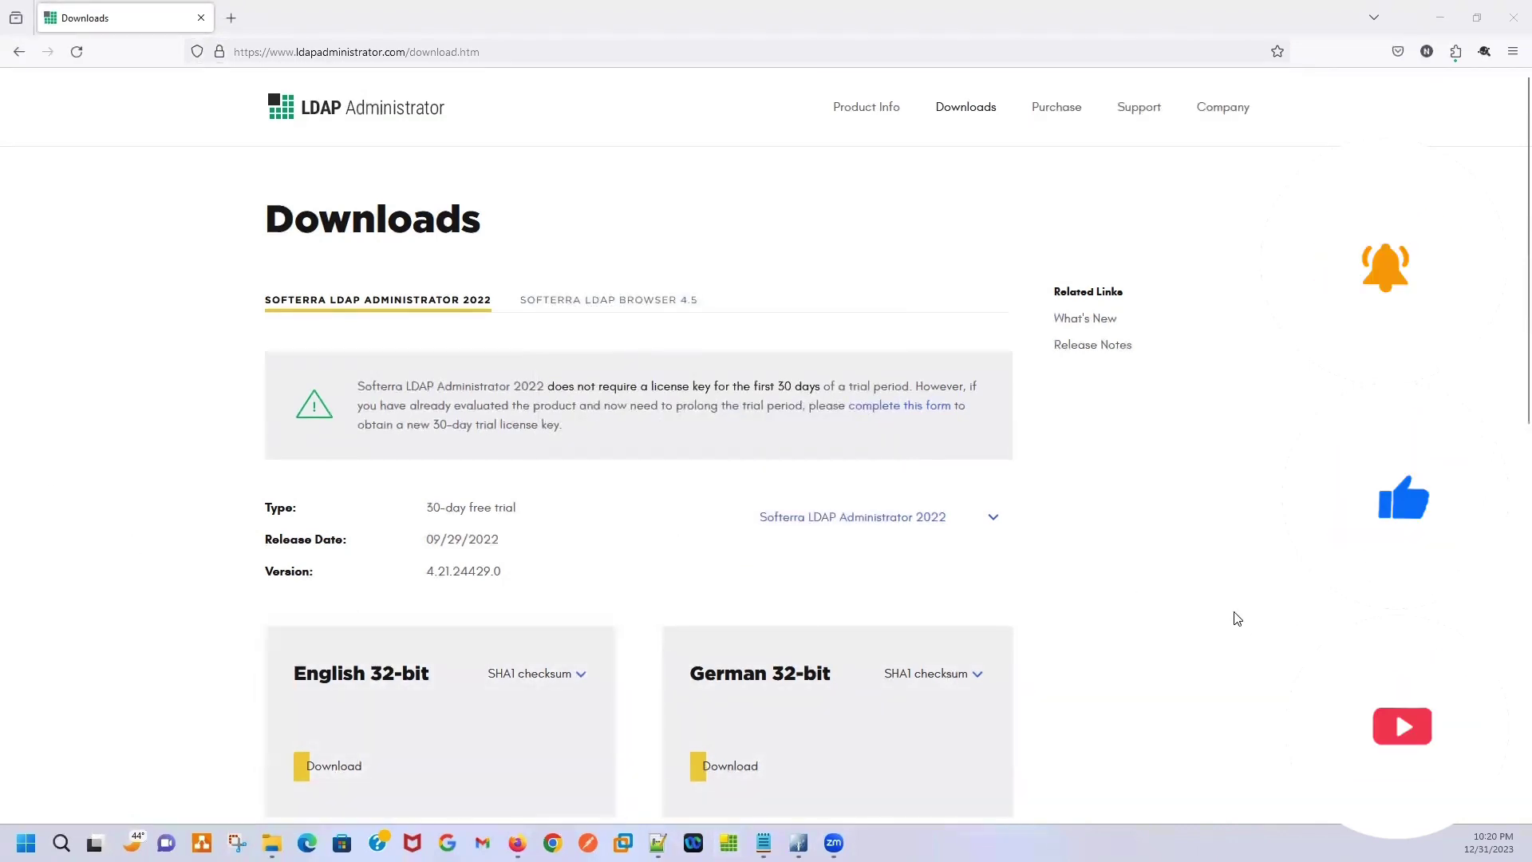
Download the English 64-bit installer of Softerra LDAP Browser 4.5
{"action": "left_click", "coordinate": [604, 300]}
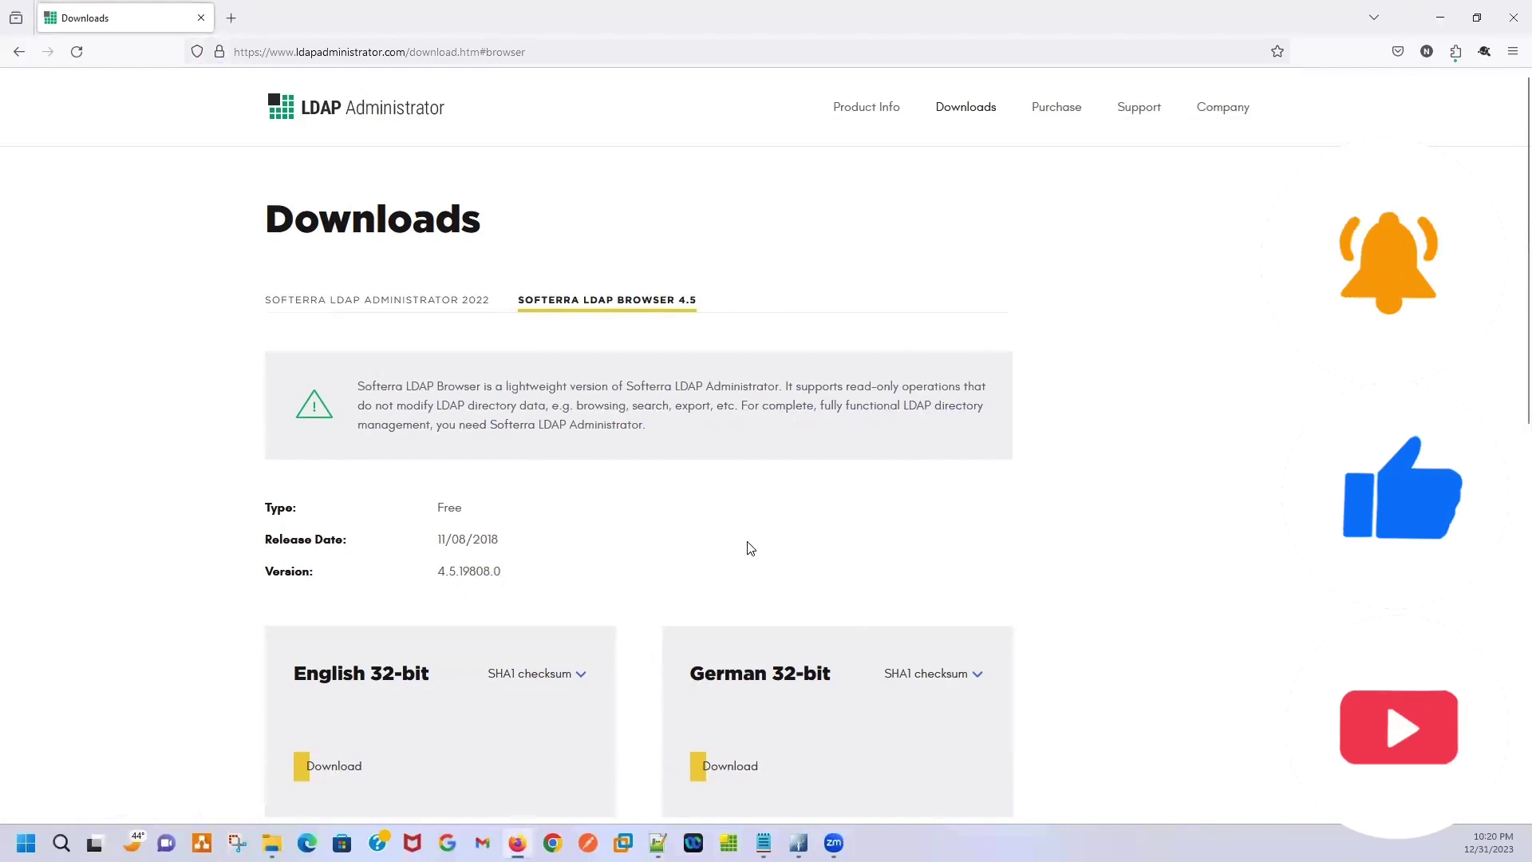
{"action": "scroll", "coordinate": [546, 505], "scroll_direction": "down", "scroll_amount": 5}
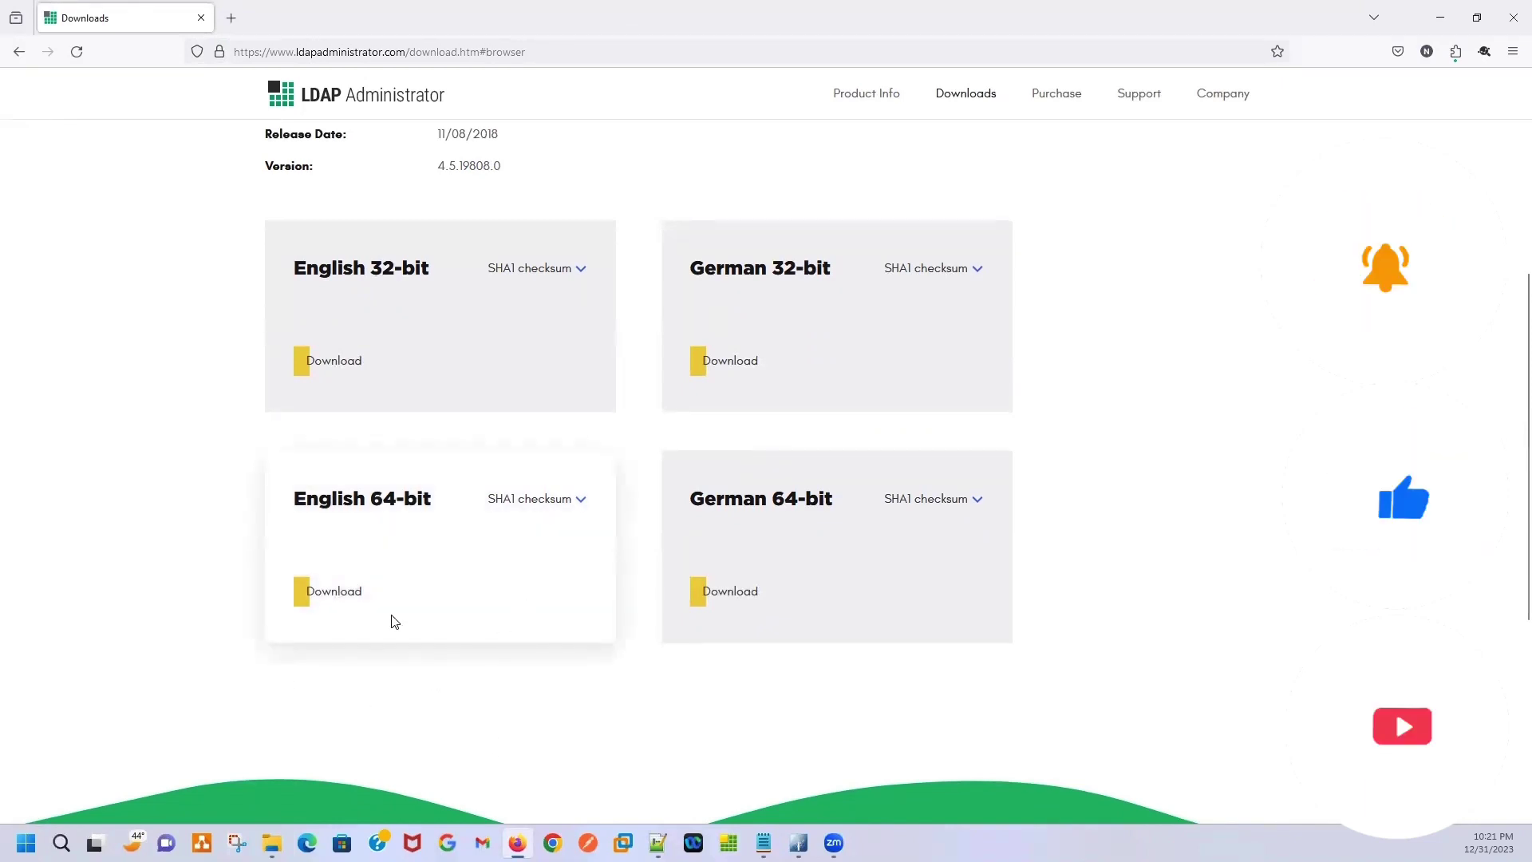
{"action": "left_click", "coordinate": [344, 594]}
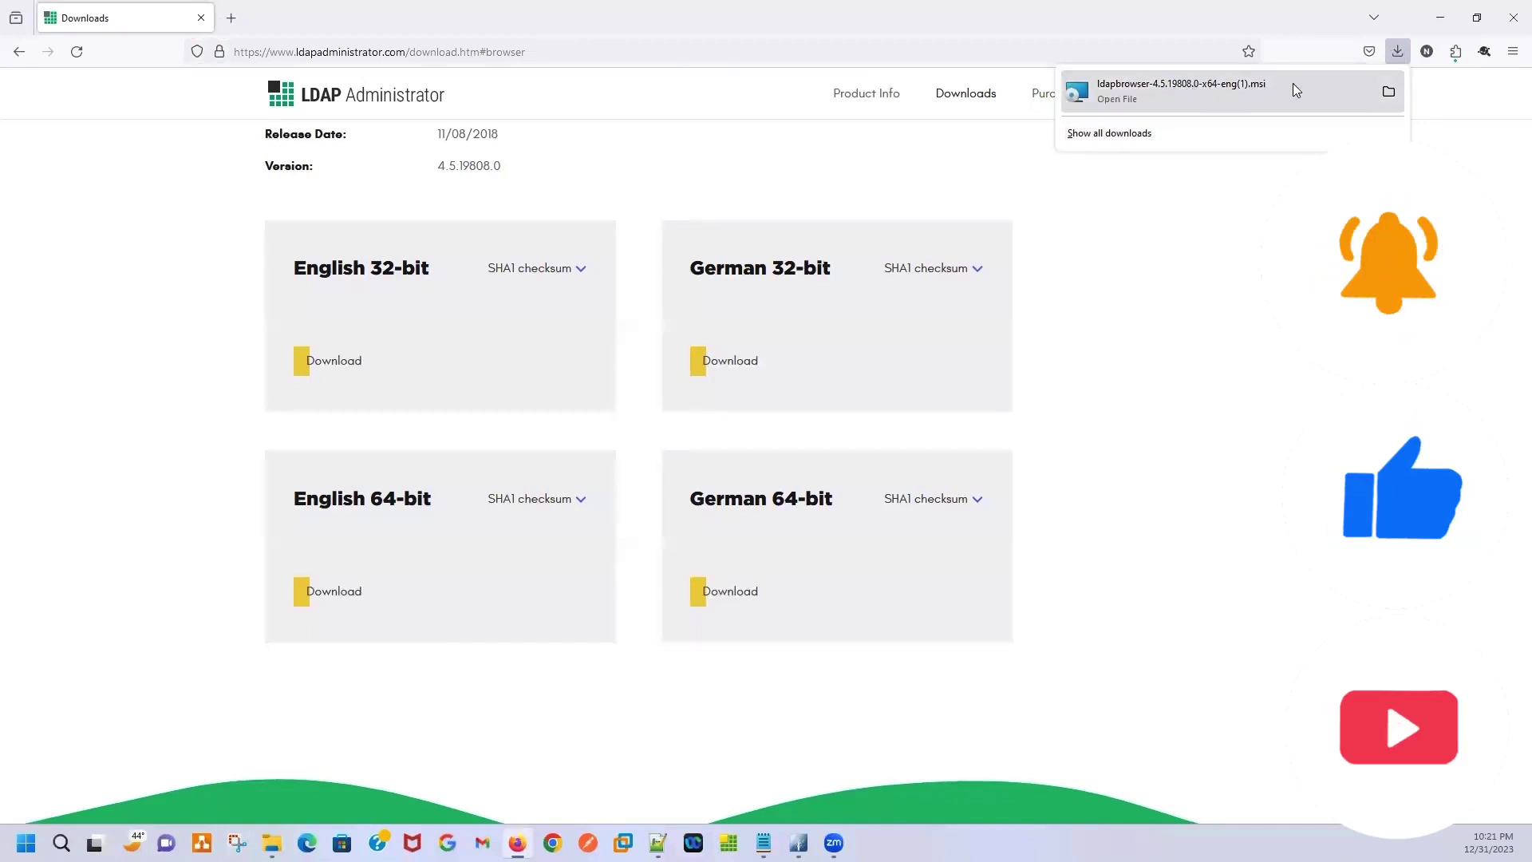
Launch the downloaded LDAP Browser installer and accept its license agreement
{"action": "left_click", "coordinate": [1205, 96]}
{"action": "left_click", "coordinate": [892, 442]}
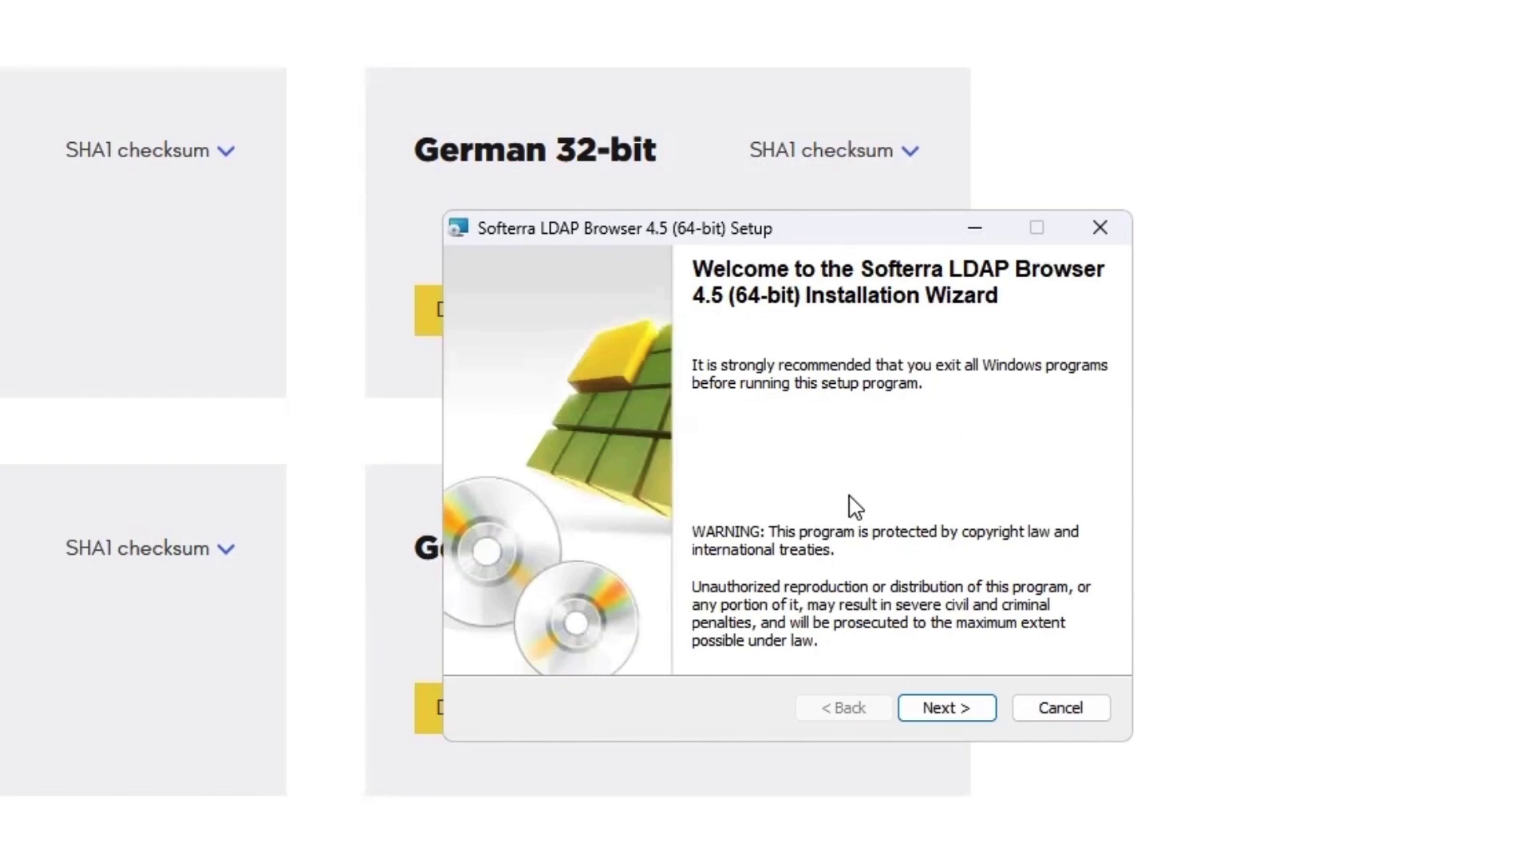
{"action": "left_click", "coordinate": [951, 708]}
{"action": "left_click", "coordinate": [568, 624]}
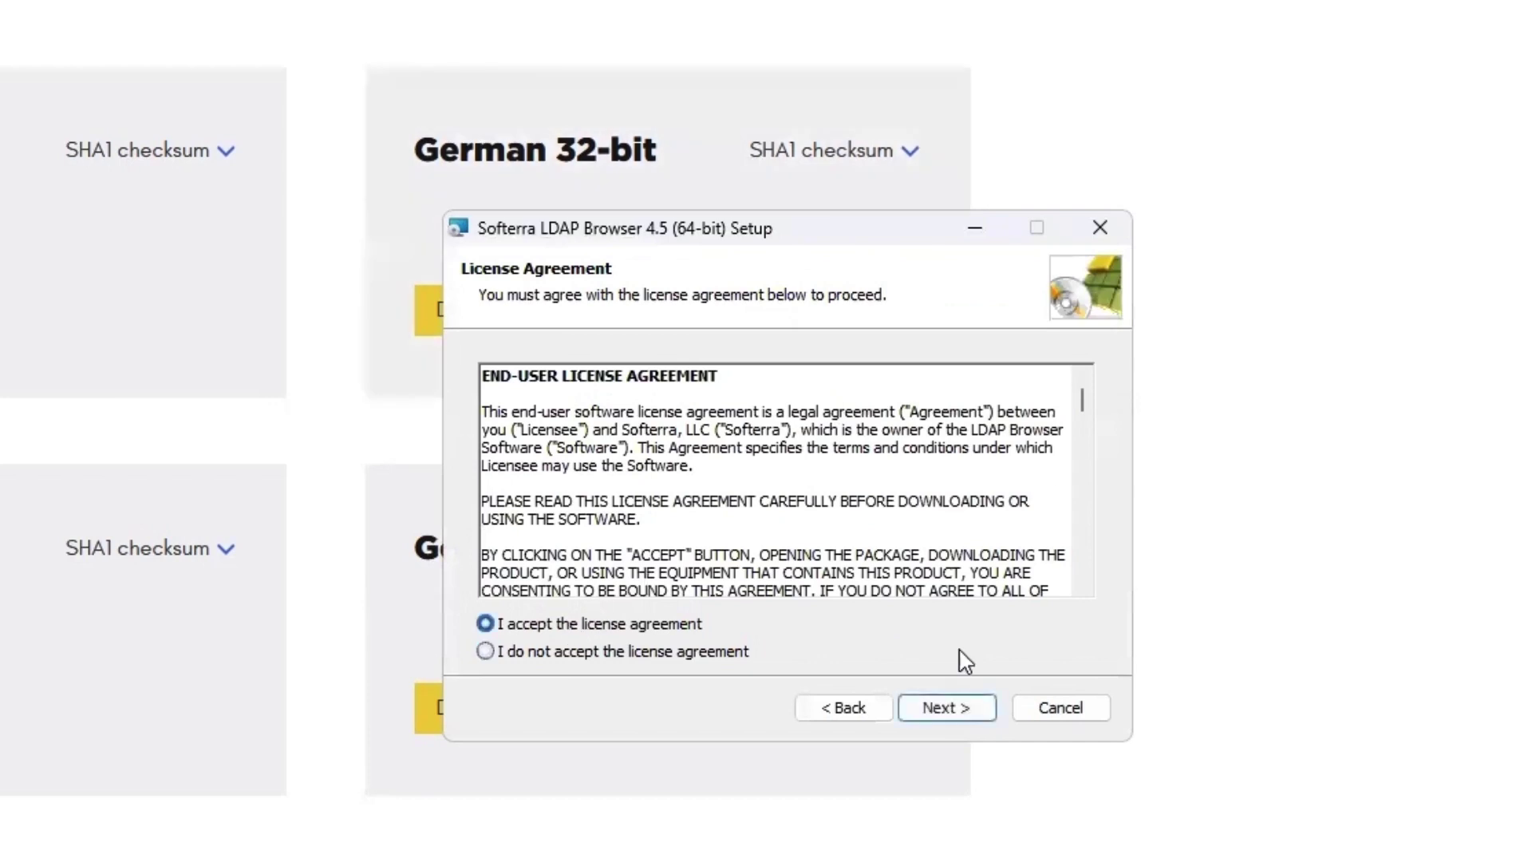
{"action": "left_click", "coordinate": [962, 711]}
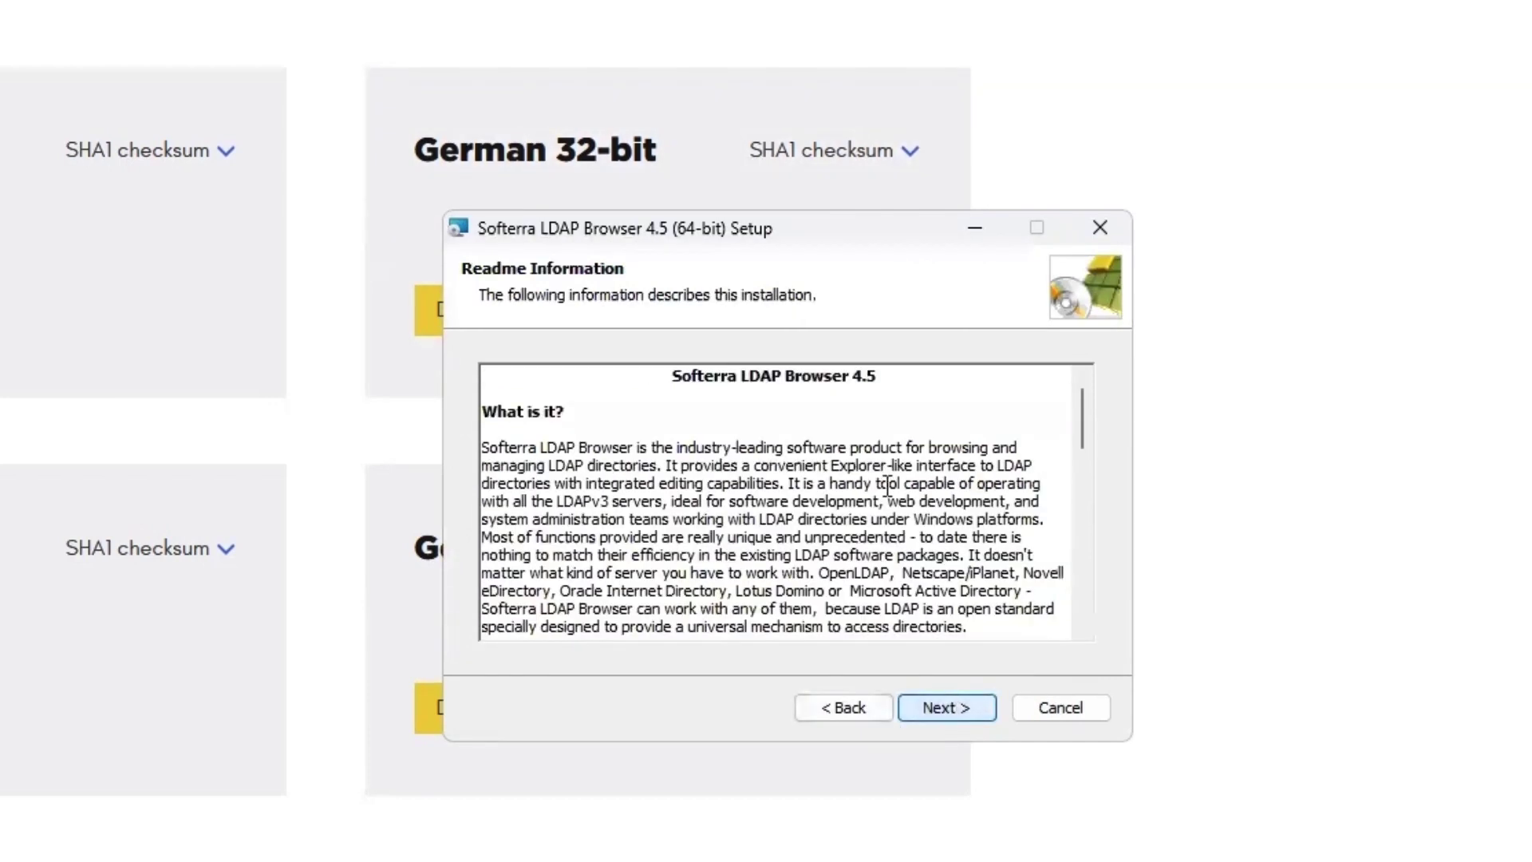
Install LDAP Browser in C:\Program Files\Softerra\LDAP Browser 4\ with the Typical installation type and finish the setup wizard
{"action": "left_click", "coordinate": [947, 707]}
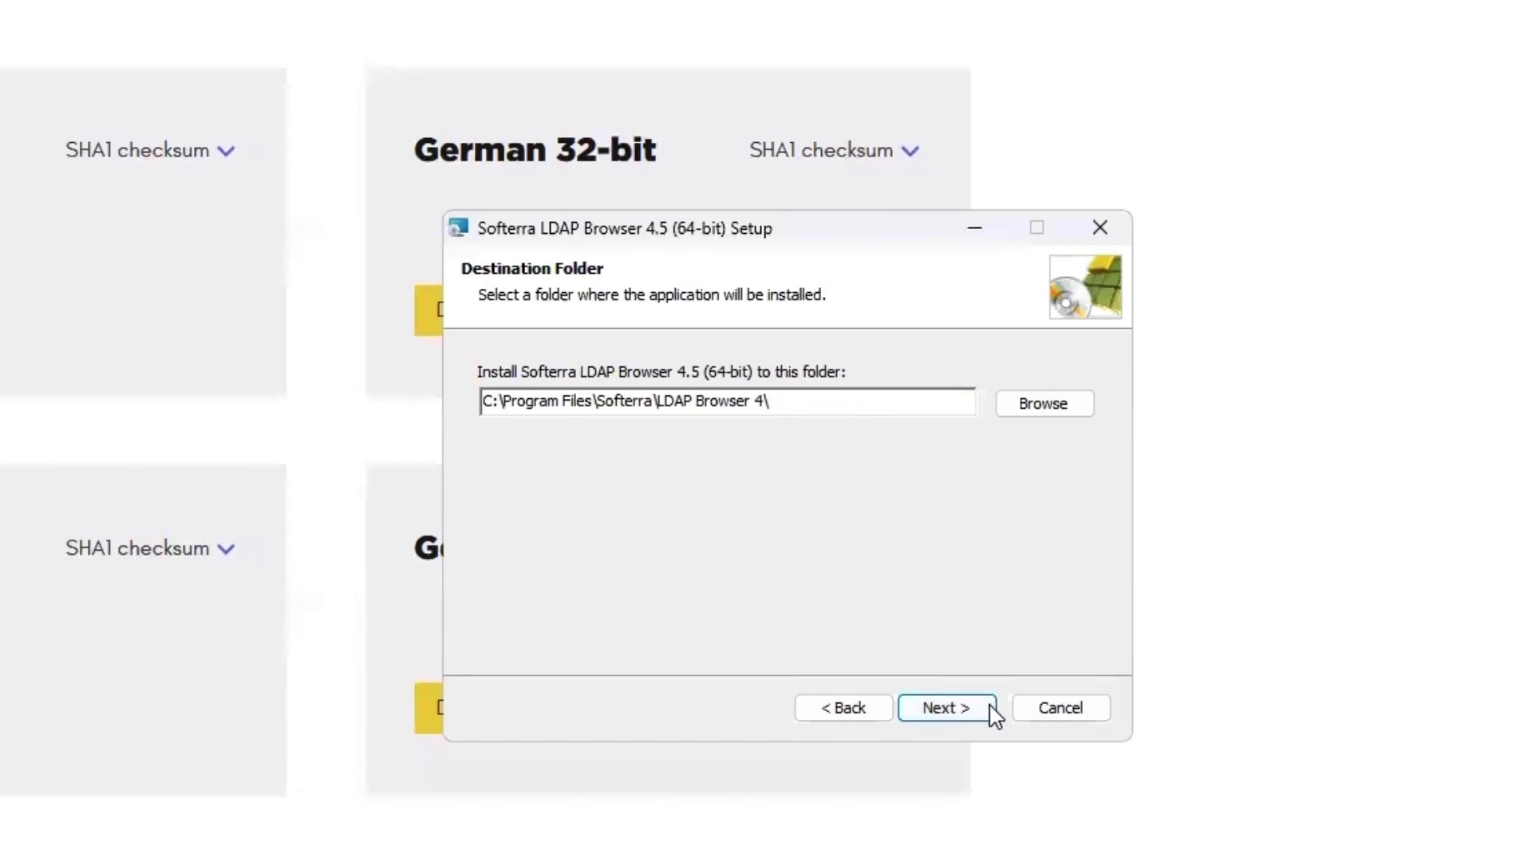
{"action": "left_click", "coordinate": [962, 711]}
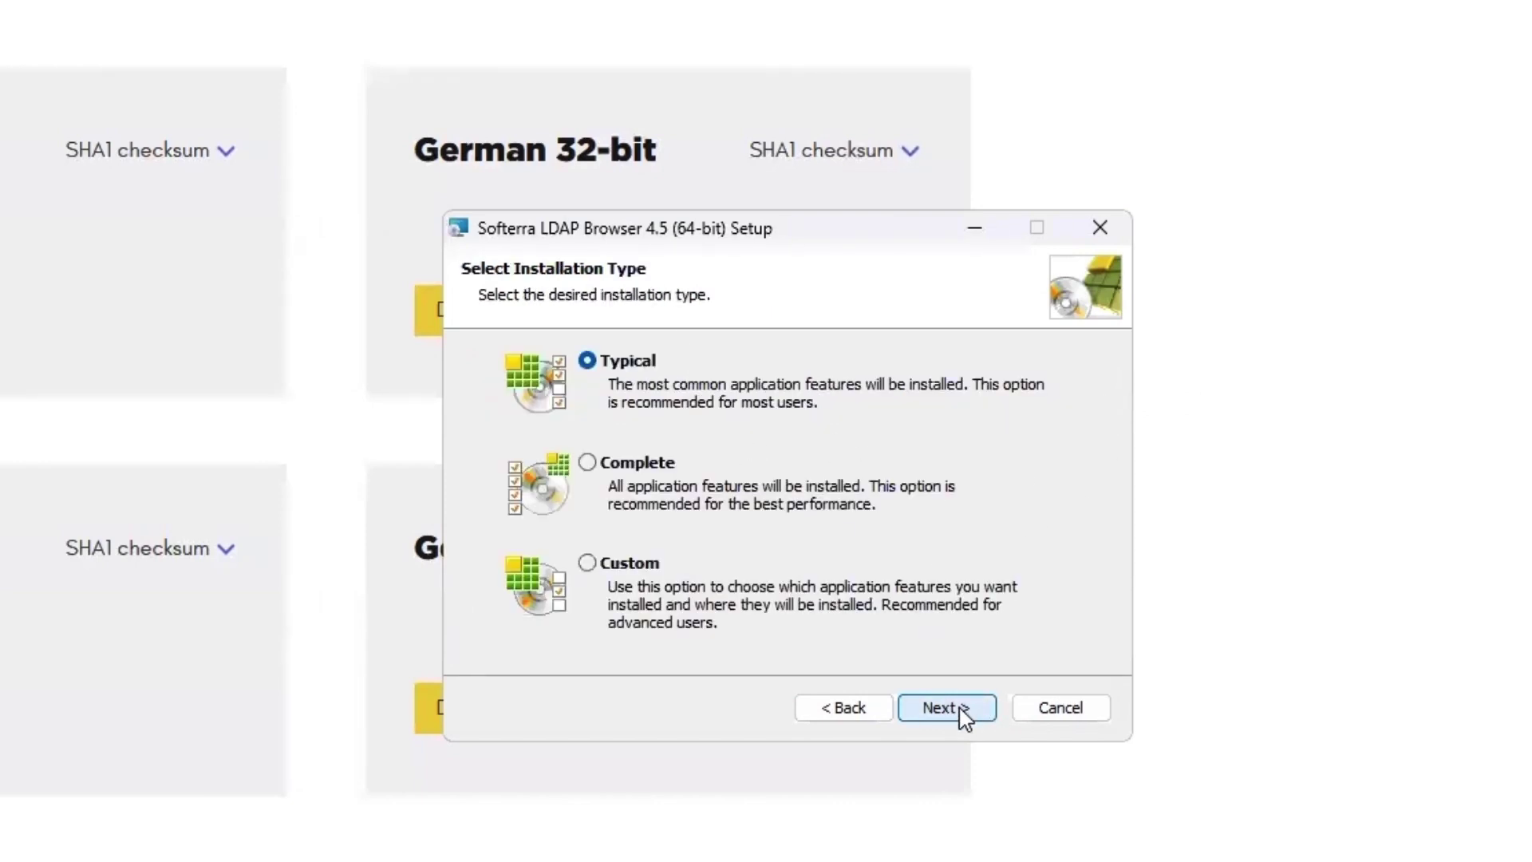
{"action": "left_click", "coordinate": [951, 709]}
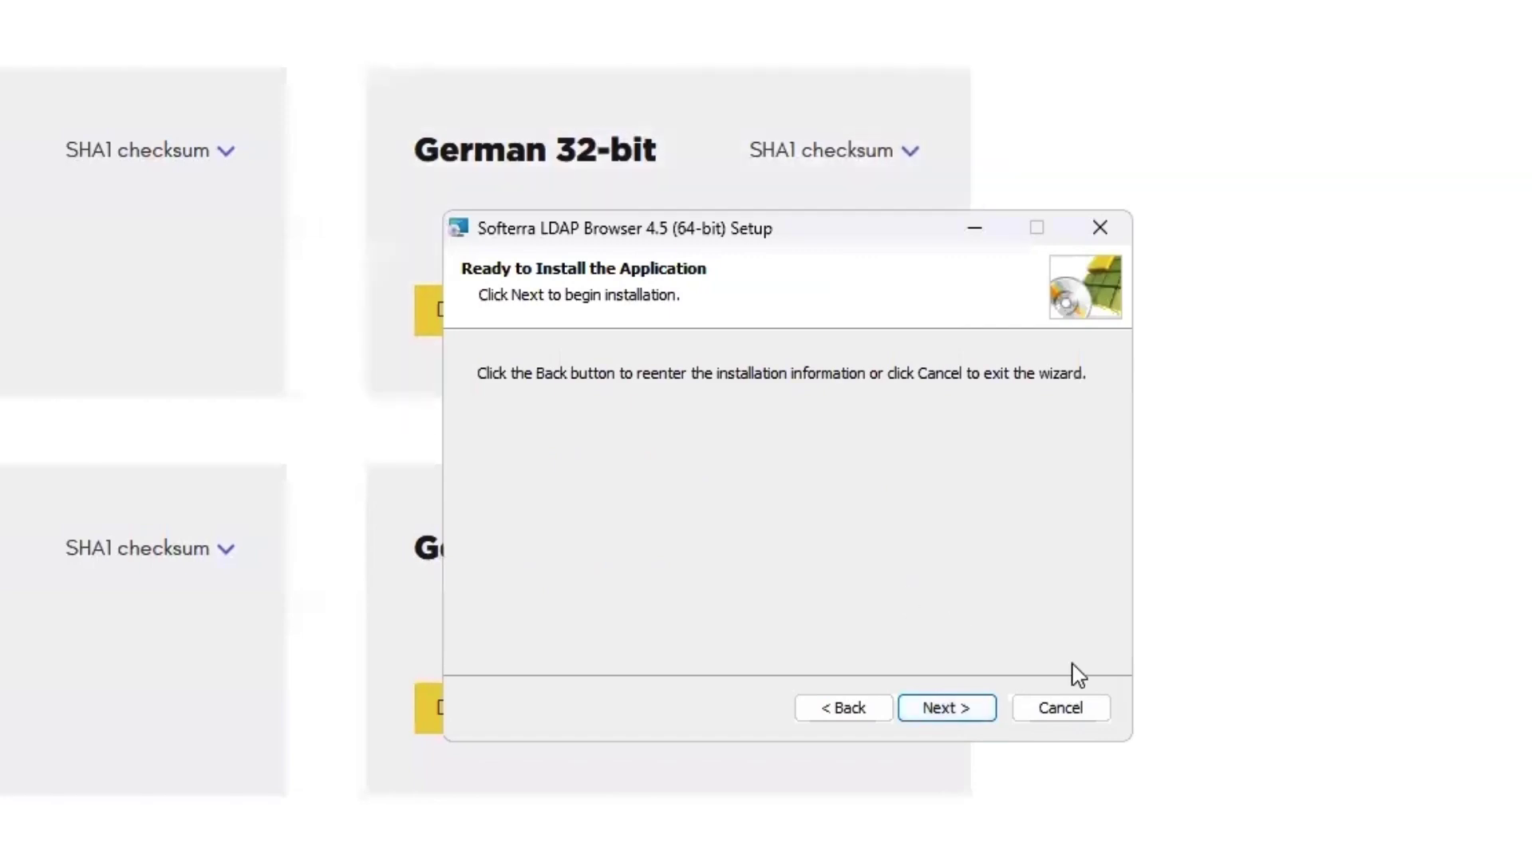
{"action": "left_click", "coordinate": [957, 710]}
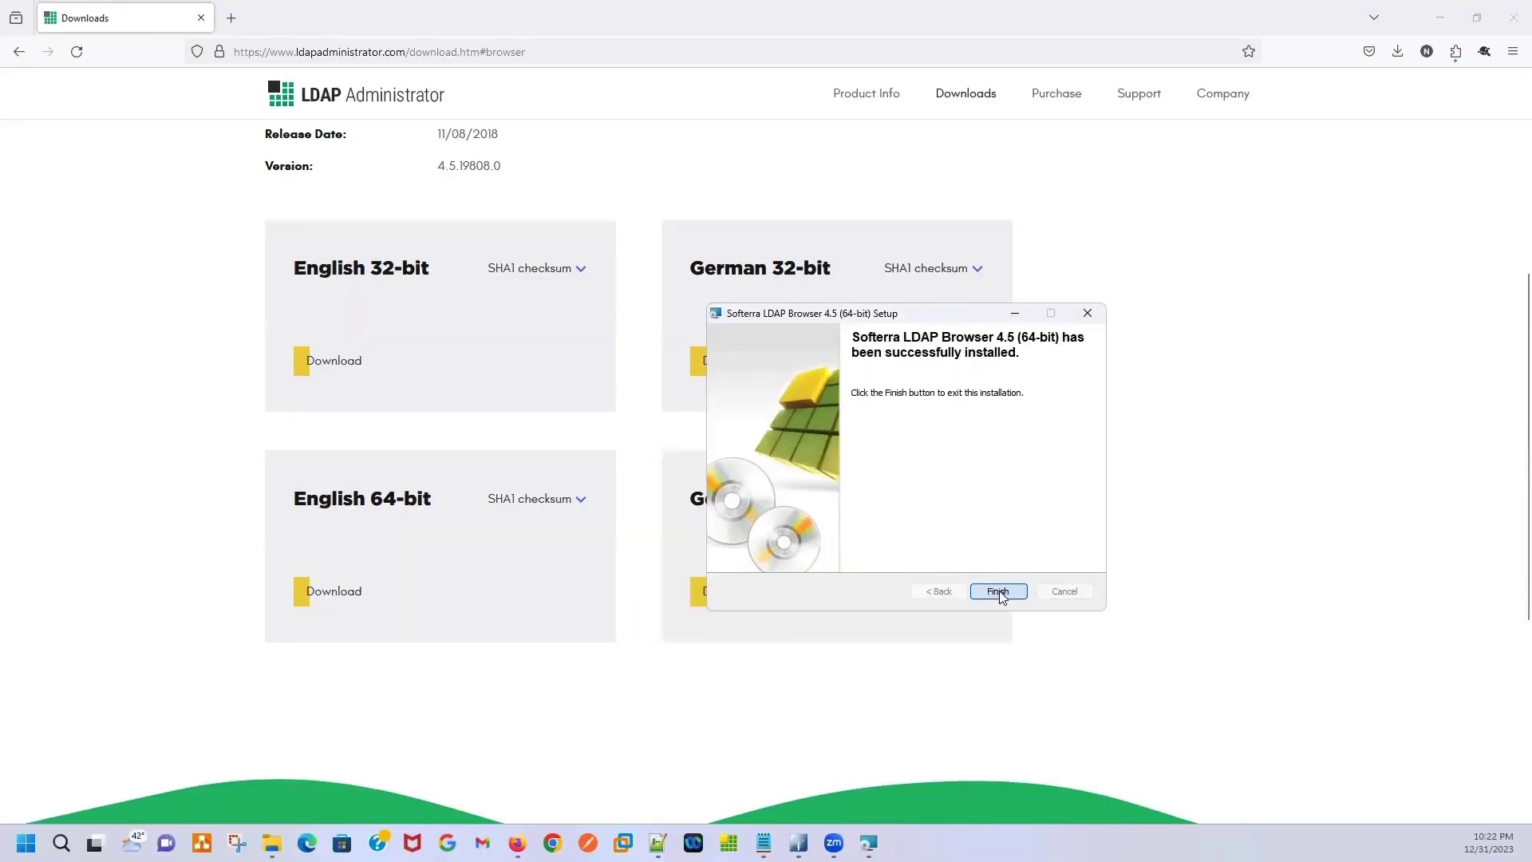
{"action": "left_click", "coordinate": [952, 710]}
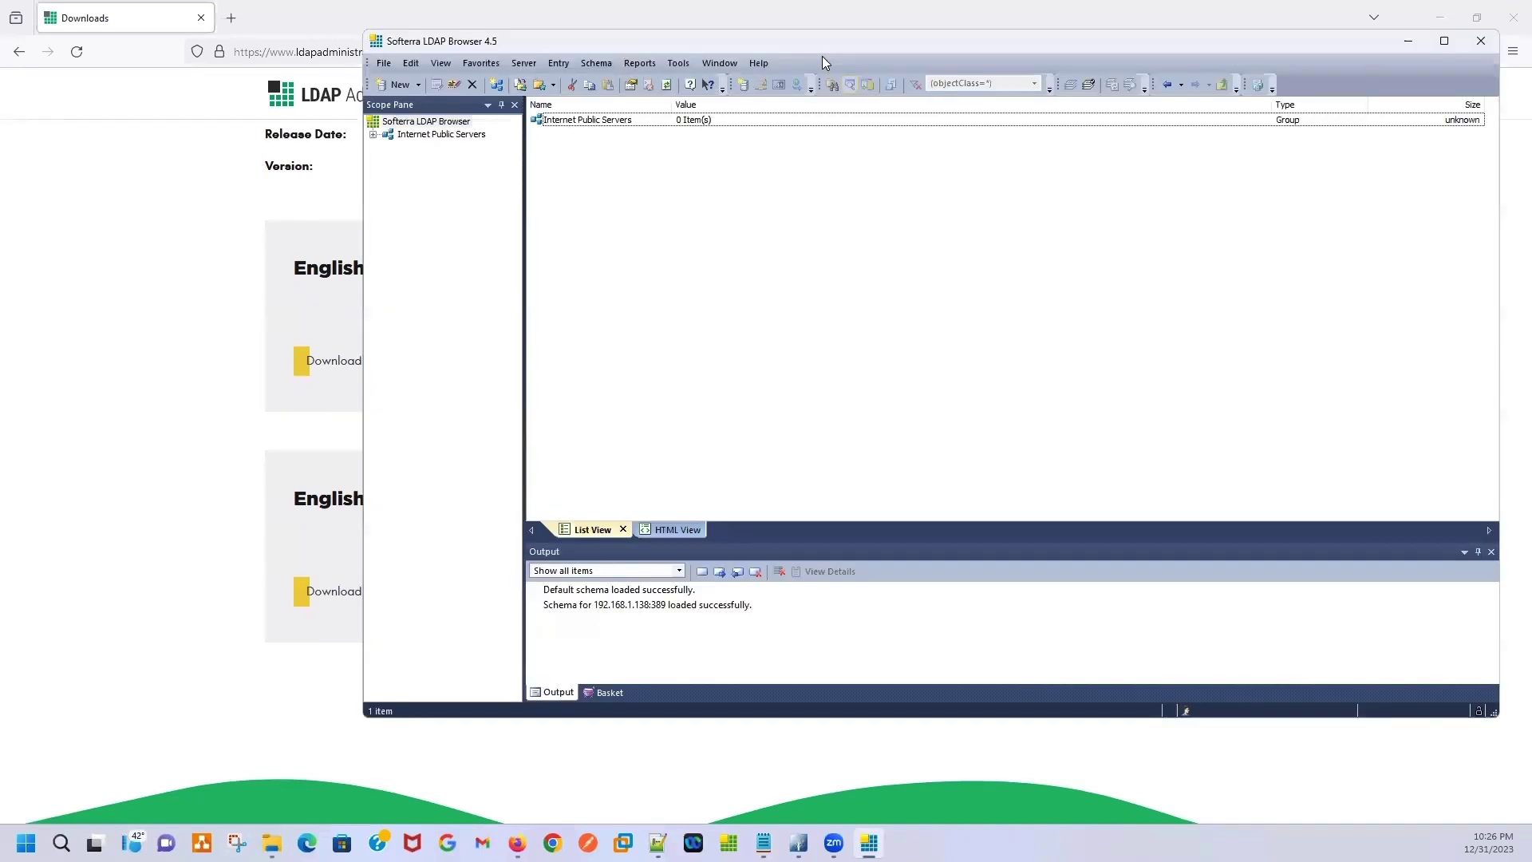
Maximize the Softerra LDAP Browser window and look through the servers in the Internet Public Servers group
{"action": "double_click", "coordinate": [974, 45]}
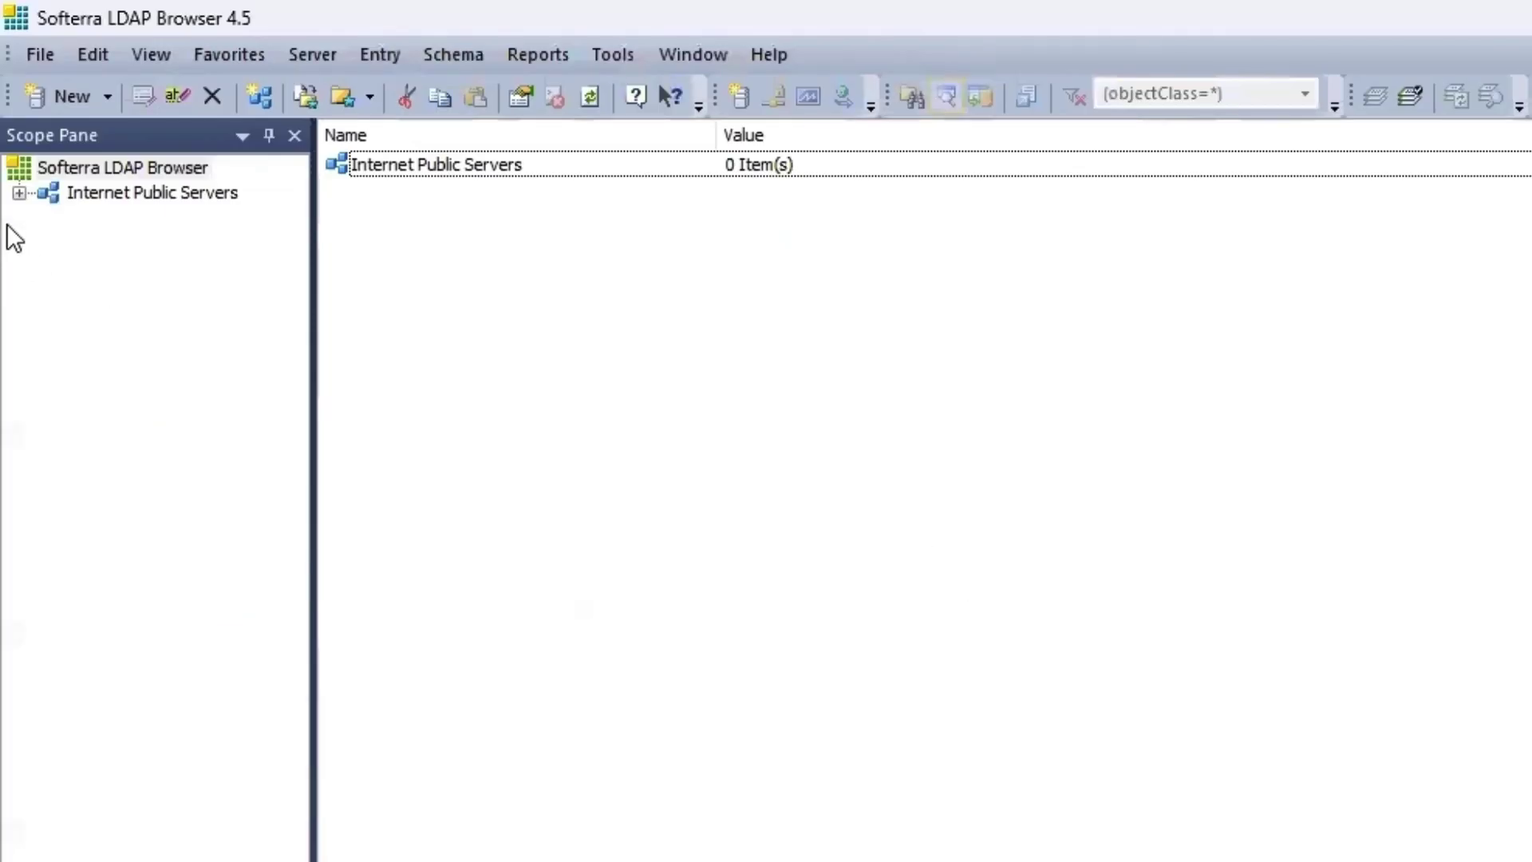
{"action": "left_click", "coordinate": [11, 104]}
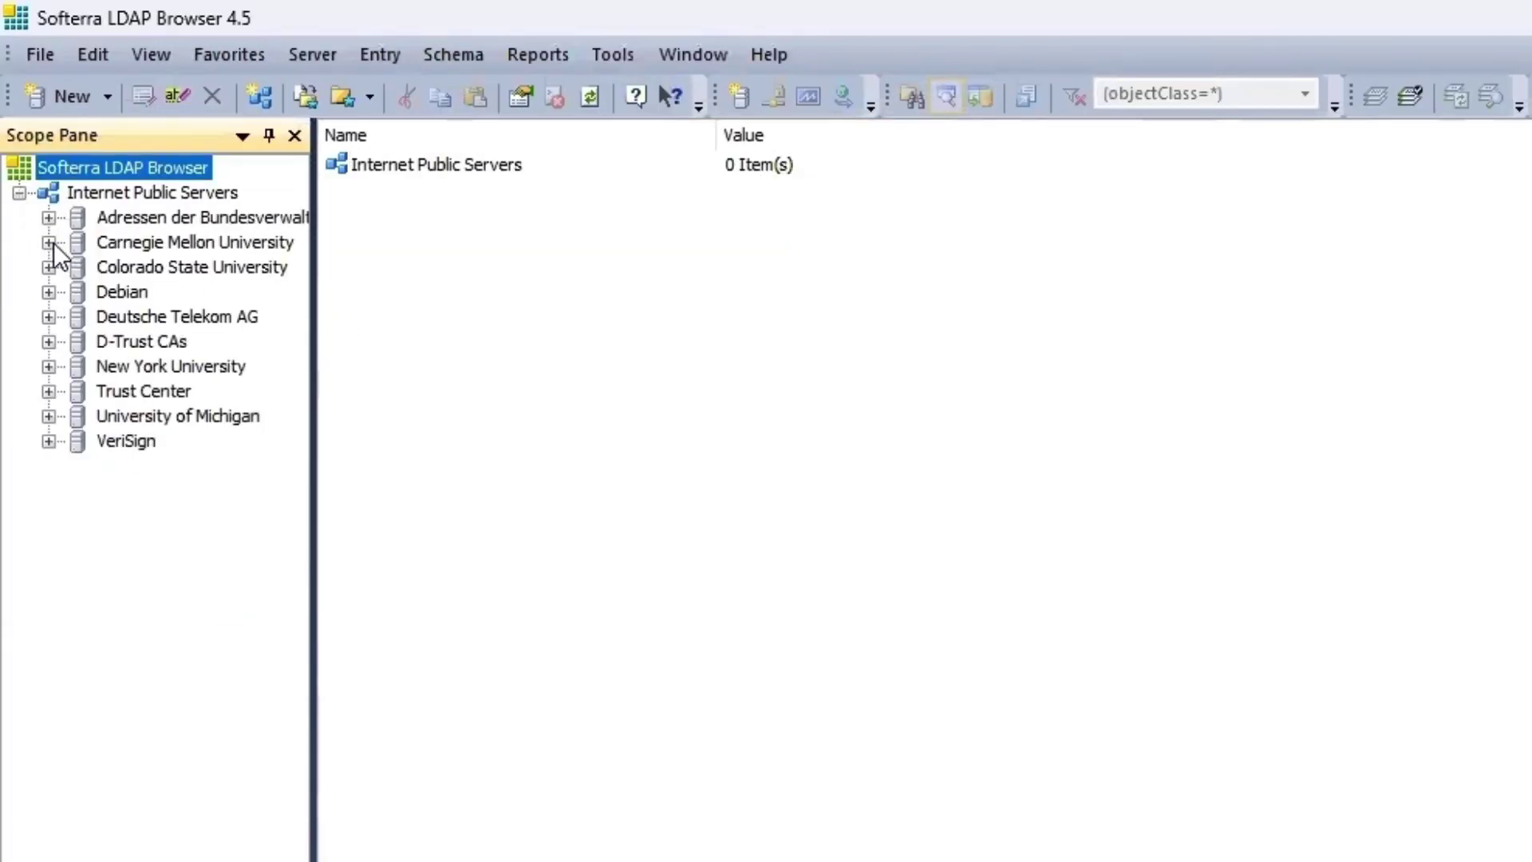
{"action": "left_click", "coordinate": [19, 192]}
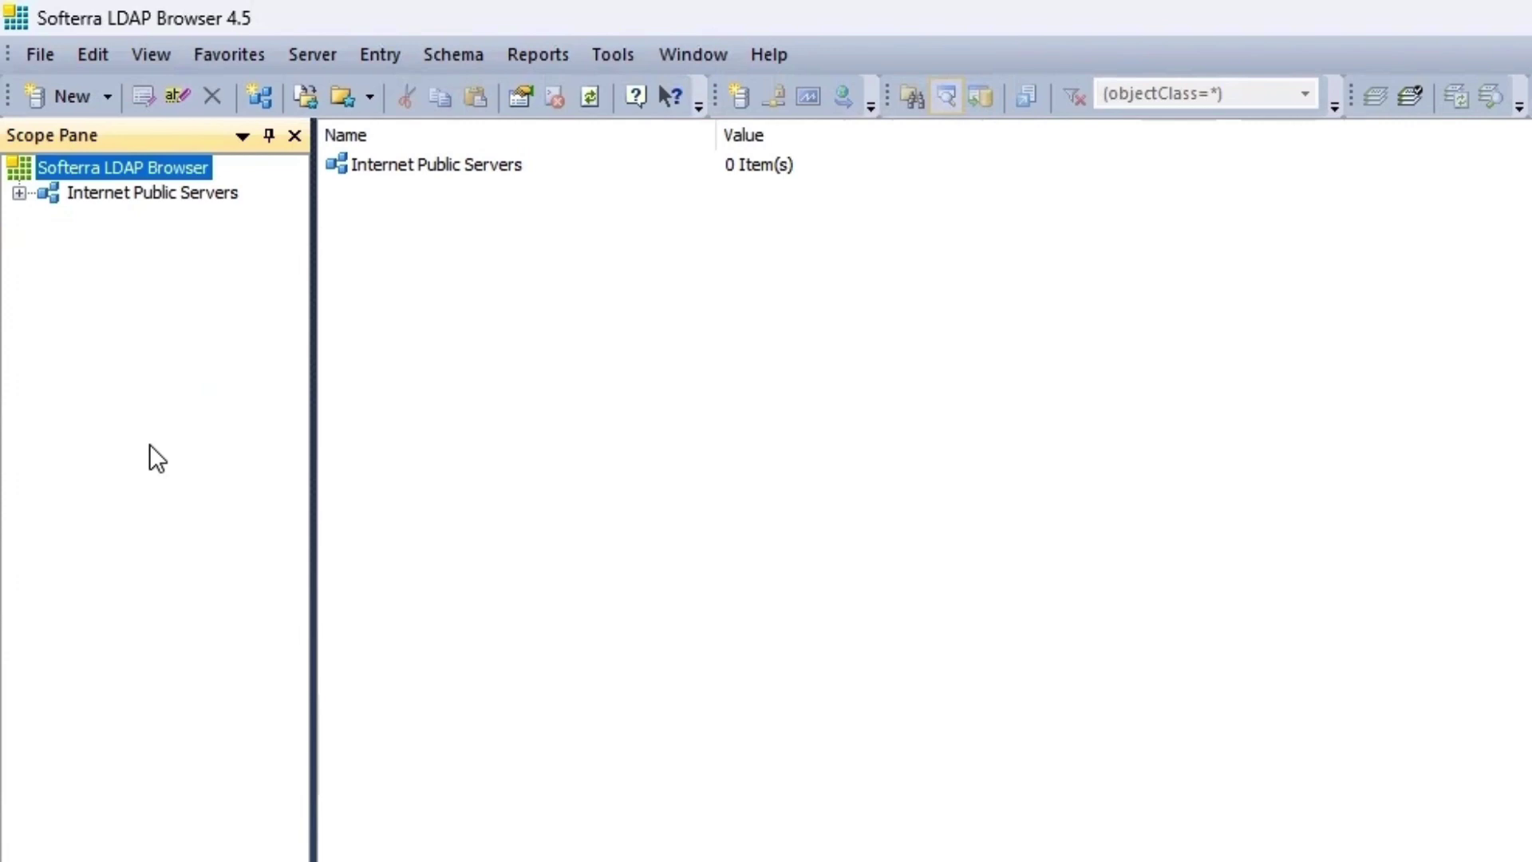
Start a new server profile and name it LDAP_PingDirectory
{"action": "right_click", "coordinate": [125, 289]}
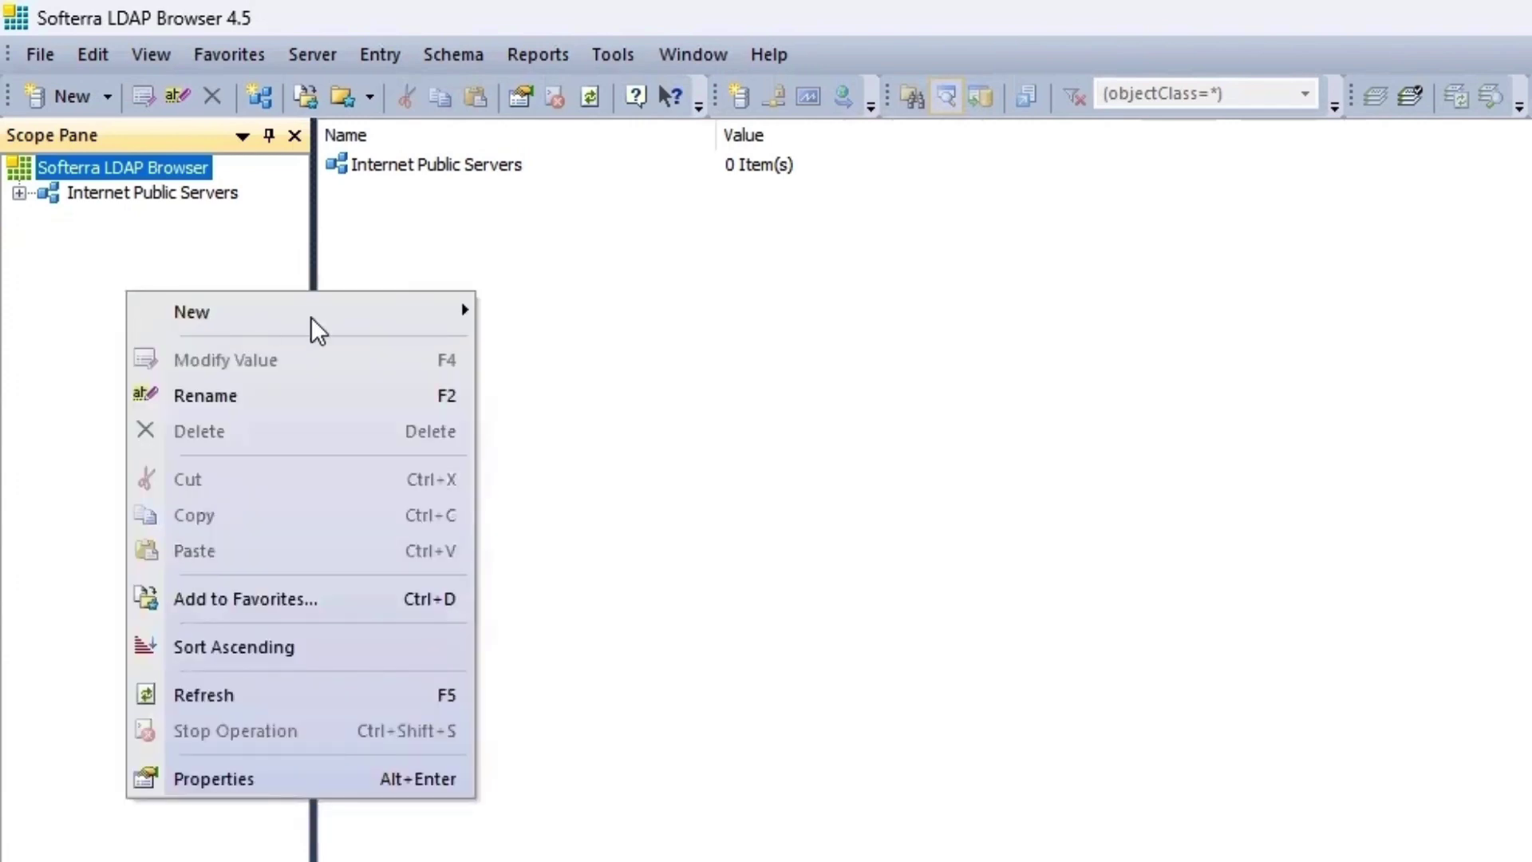
{"action": "left_click", "coordinate": [59, 222]}
{"action": "right_click", "coordinate": [148, 267]}
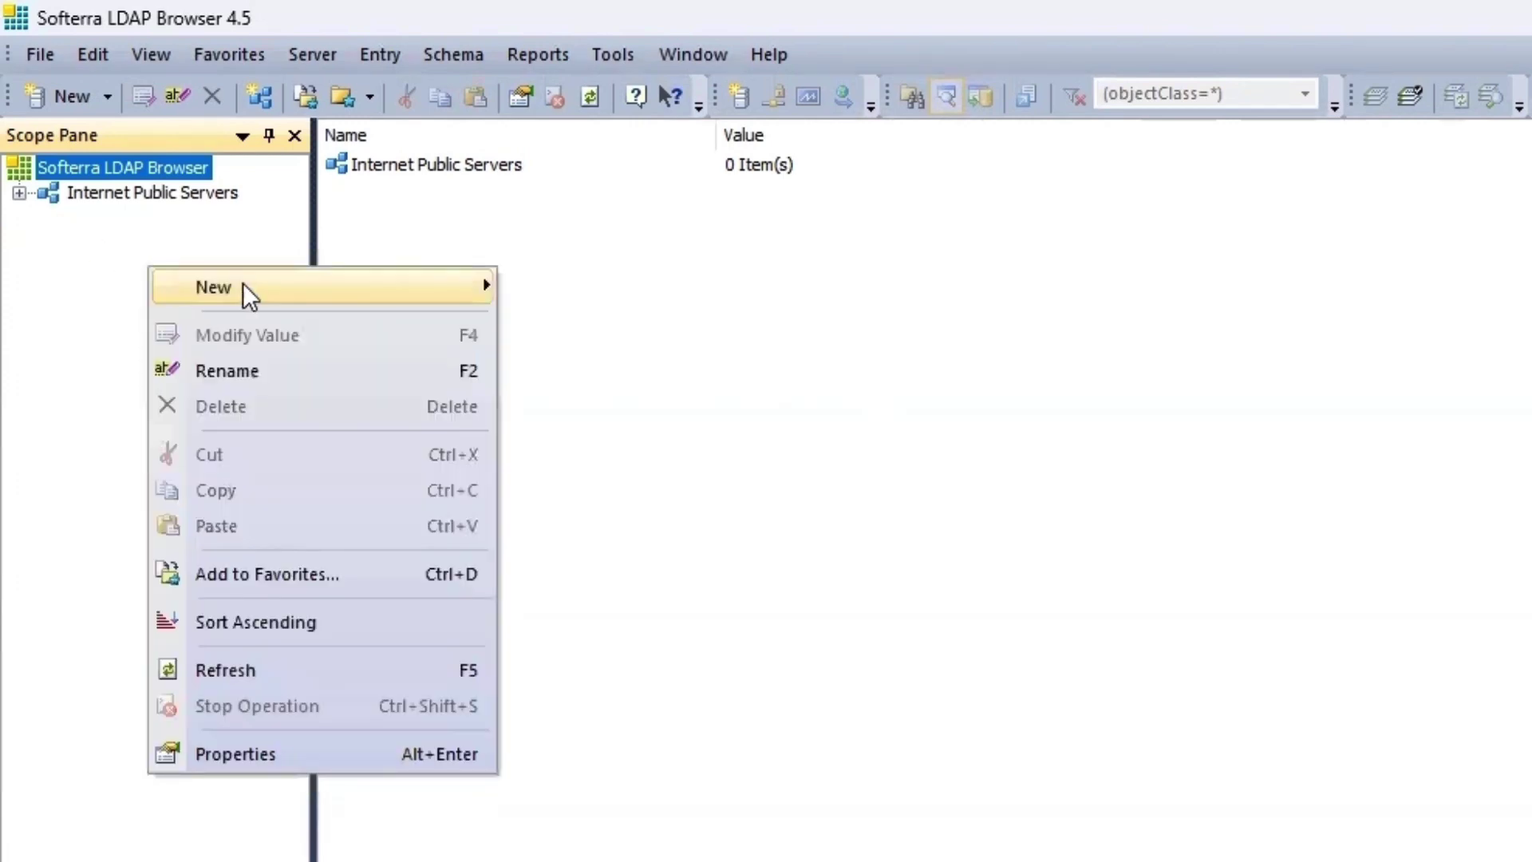
{"action": "mouse_move", "coordinate": [242, 282]}
{"action": "left_click", "coordinate": [615, 292]}
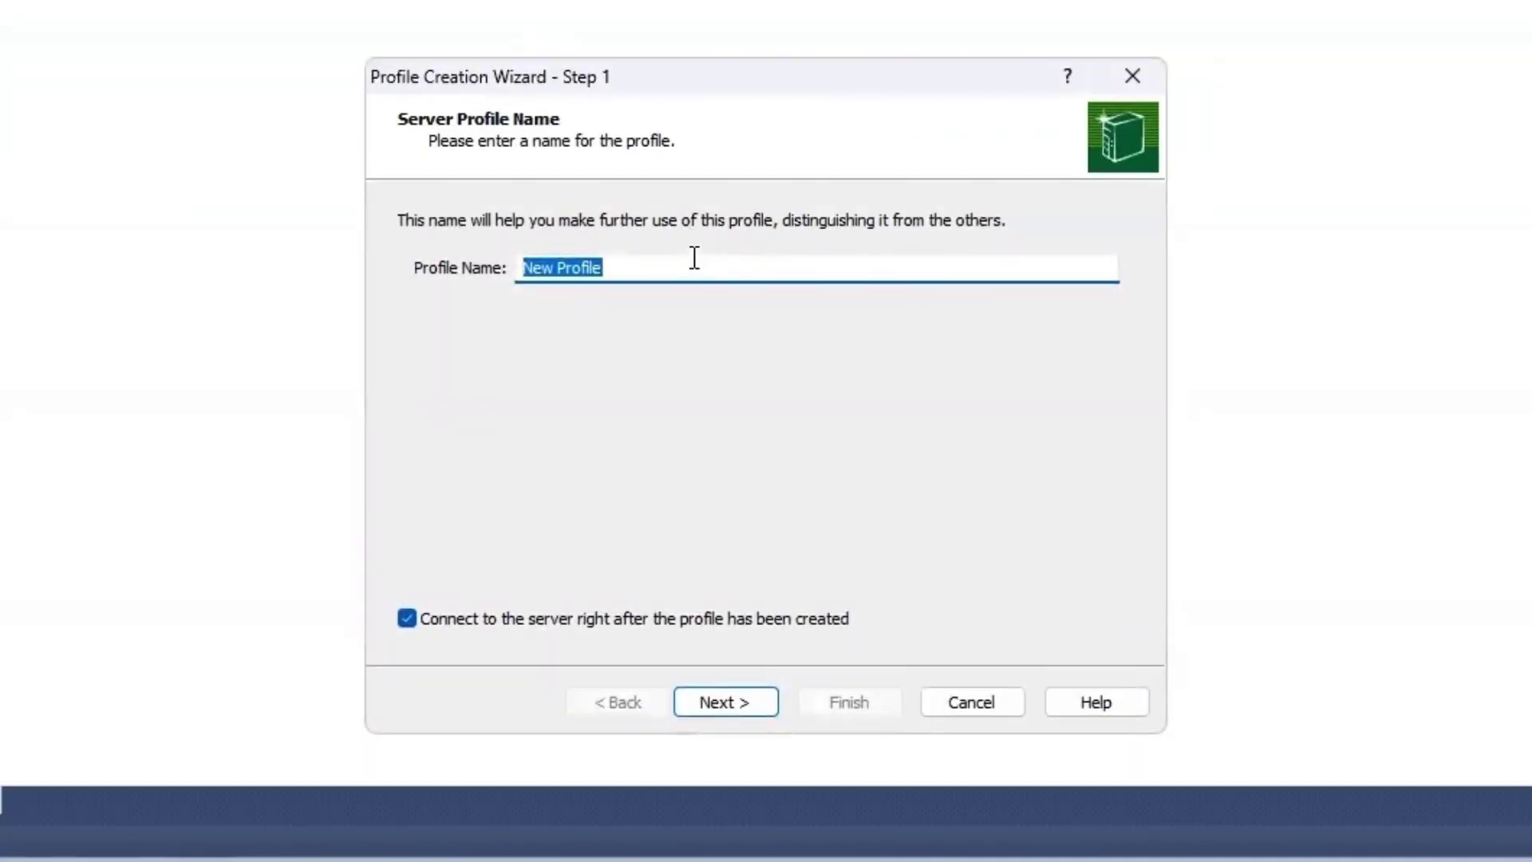
{"action": "type", "text": "LD"}
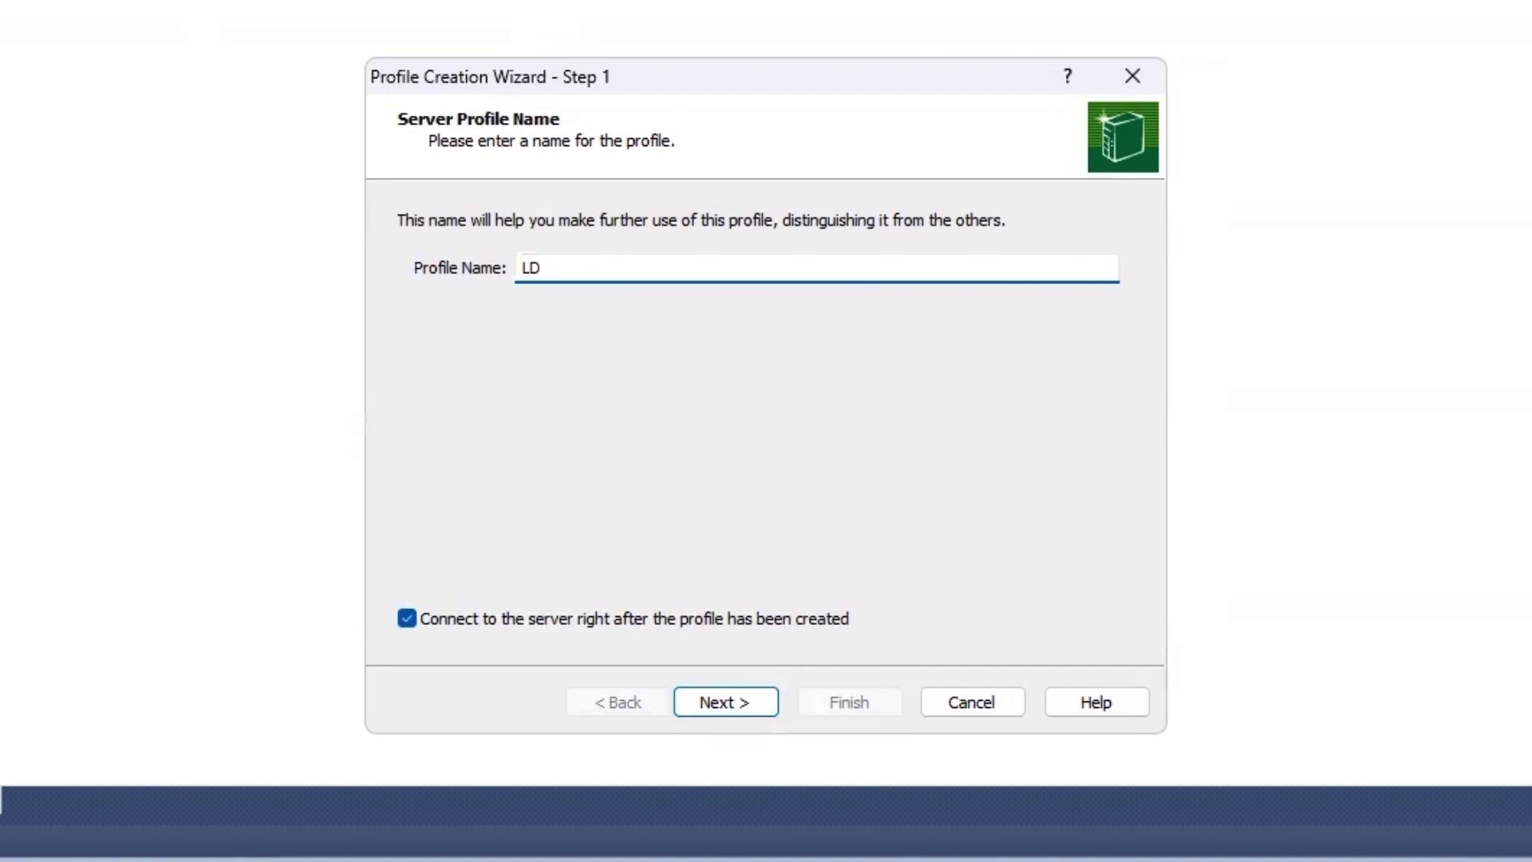
{"action": "type", "text": "AP_PingDIrectory"}
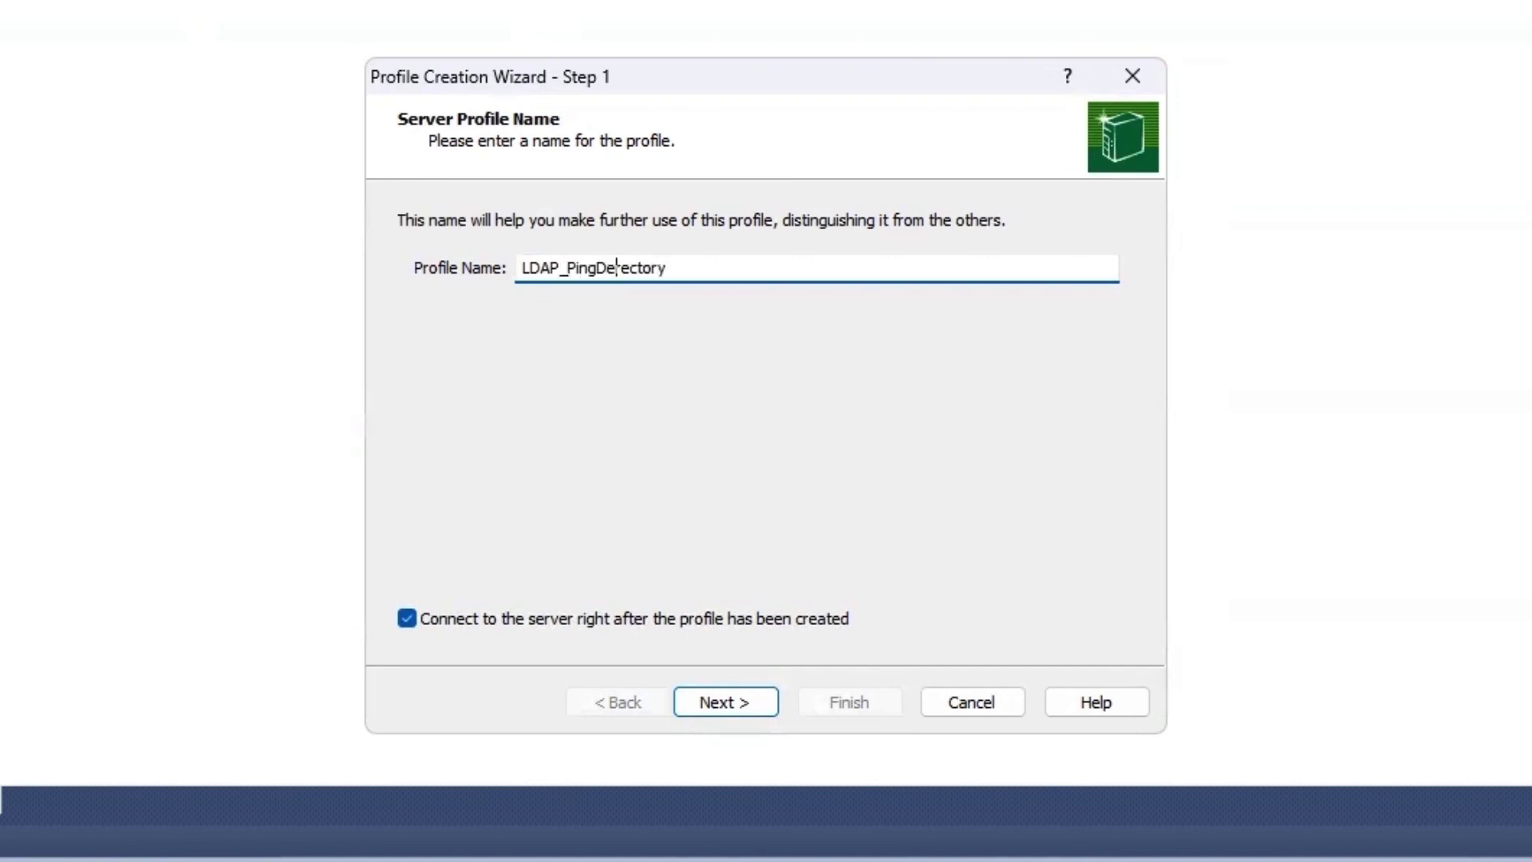
{"action": "left_click", "coordinate": [616, 267]}
{"action": "key", "text": "BackSpace"}
{"action": "type", "text": "i"}
{"action": "left_click", "coordinate": [729, 700]}
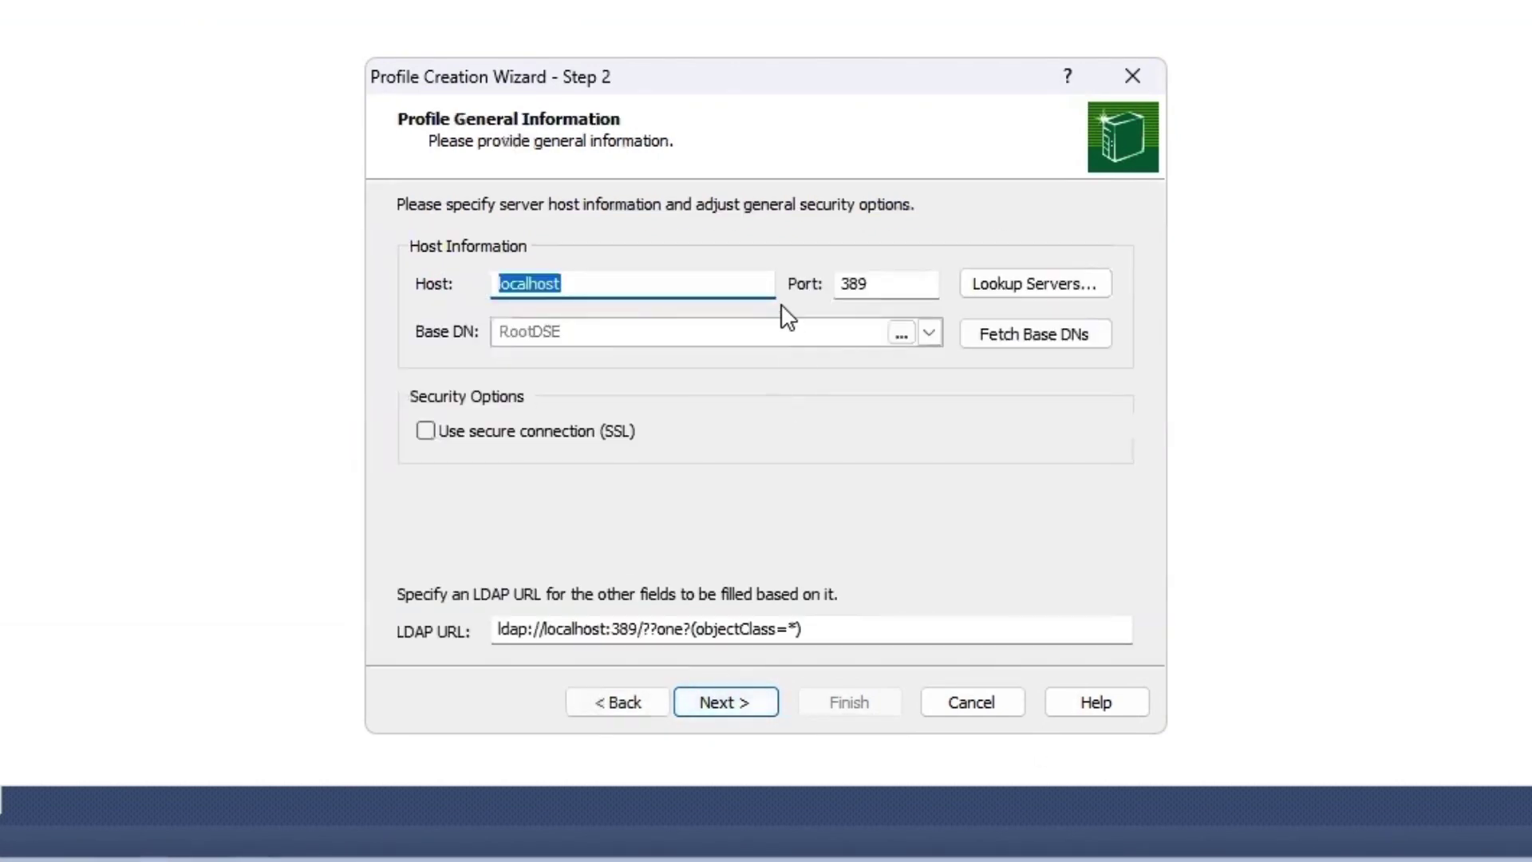
{"action": "left_click", "coordinate": [581, 280]}
{"action": "left_click_drag", "start_coordinate": [619, 284], "coordinate": [287, 266]}
{"action": "type", "text": "cisco.com"}
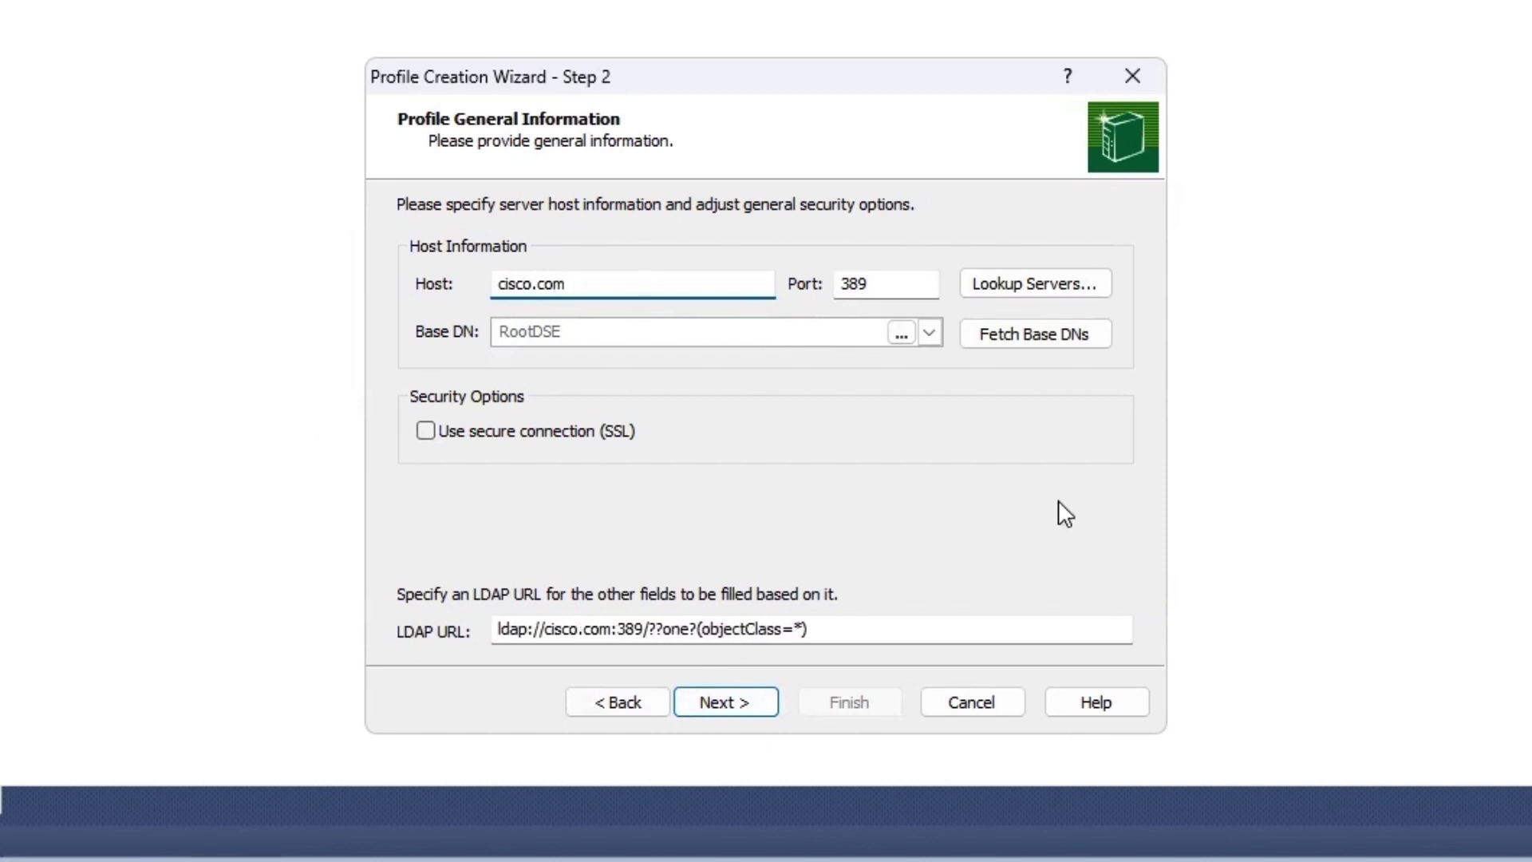
{"action": "key", "text": "shift+Home"}
{"action": "key", "text": "BackSpace"}
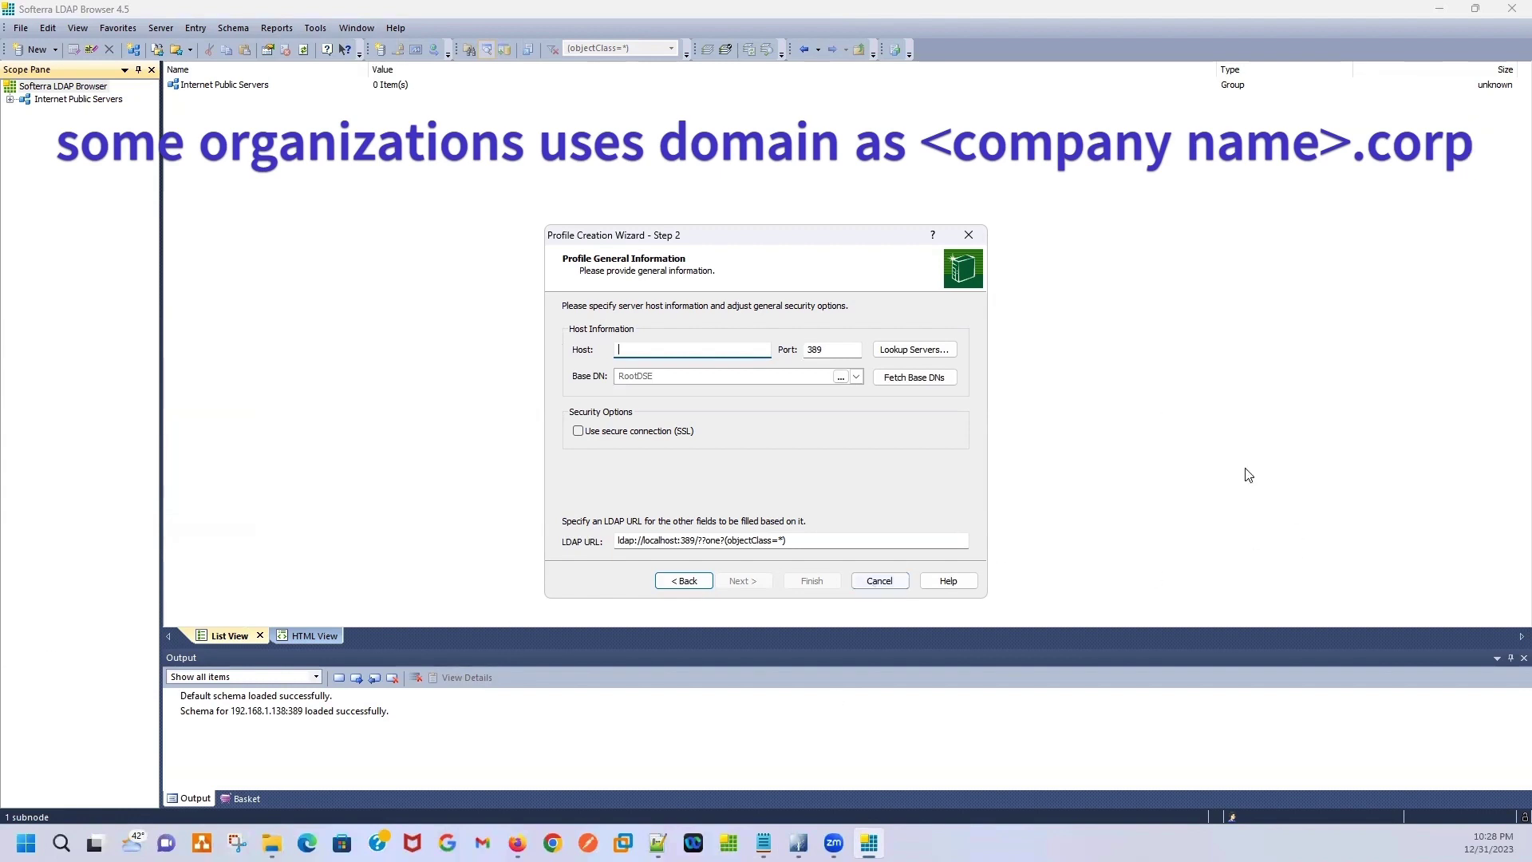
{"action": "double_click", "coordinate": [836, 351]}
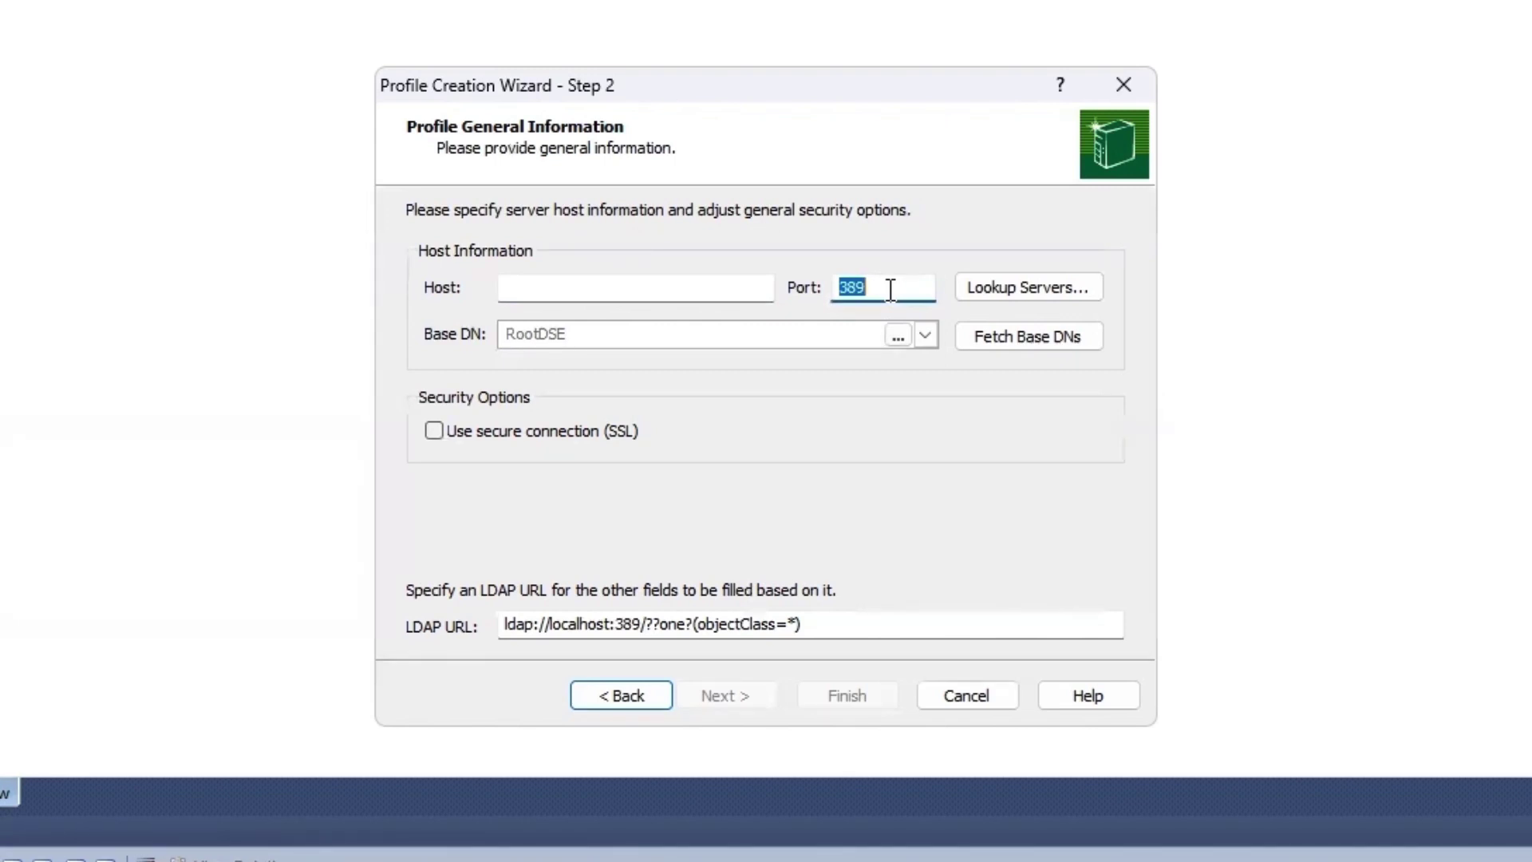
{"action": "left_click", "coordinate": [900, 291]}
{"action": "left_click", "coordinate": [606, 292]}
{"action": "type", "text": "geamani-"}
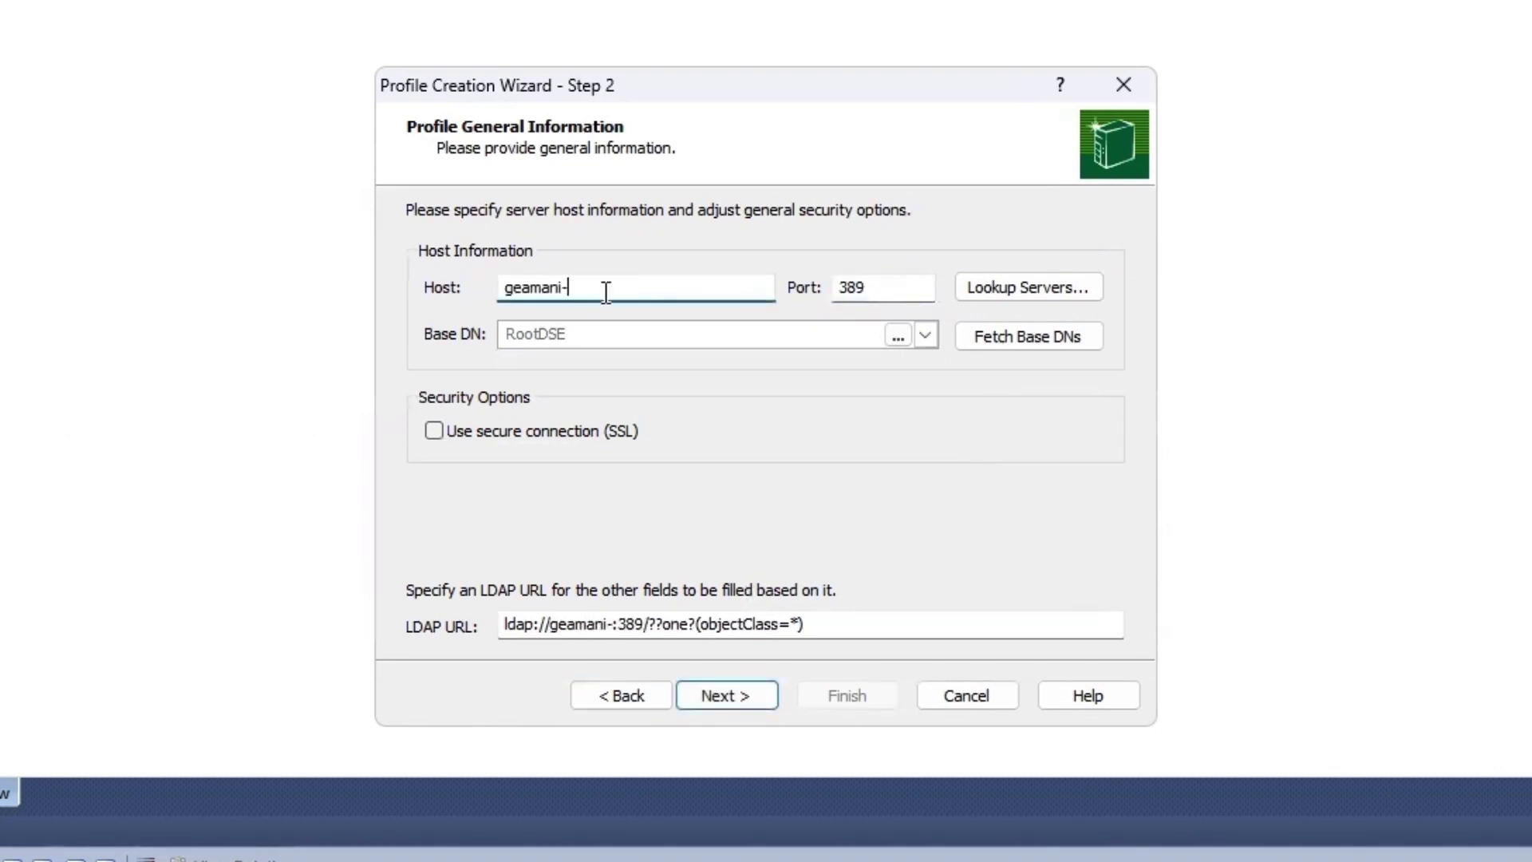
{"action": "type", "text": "pd."}
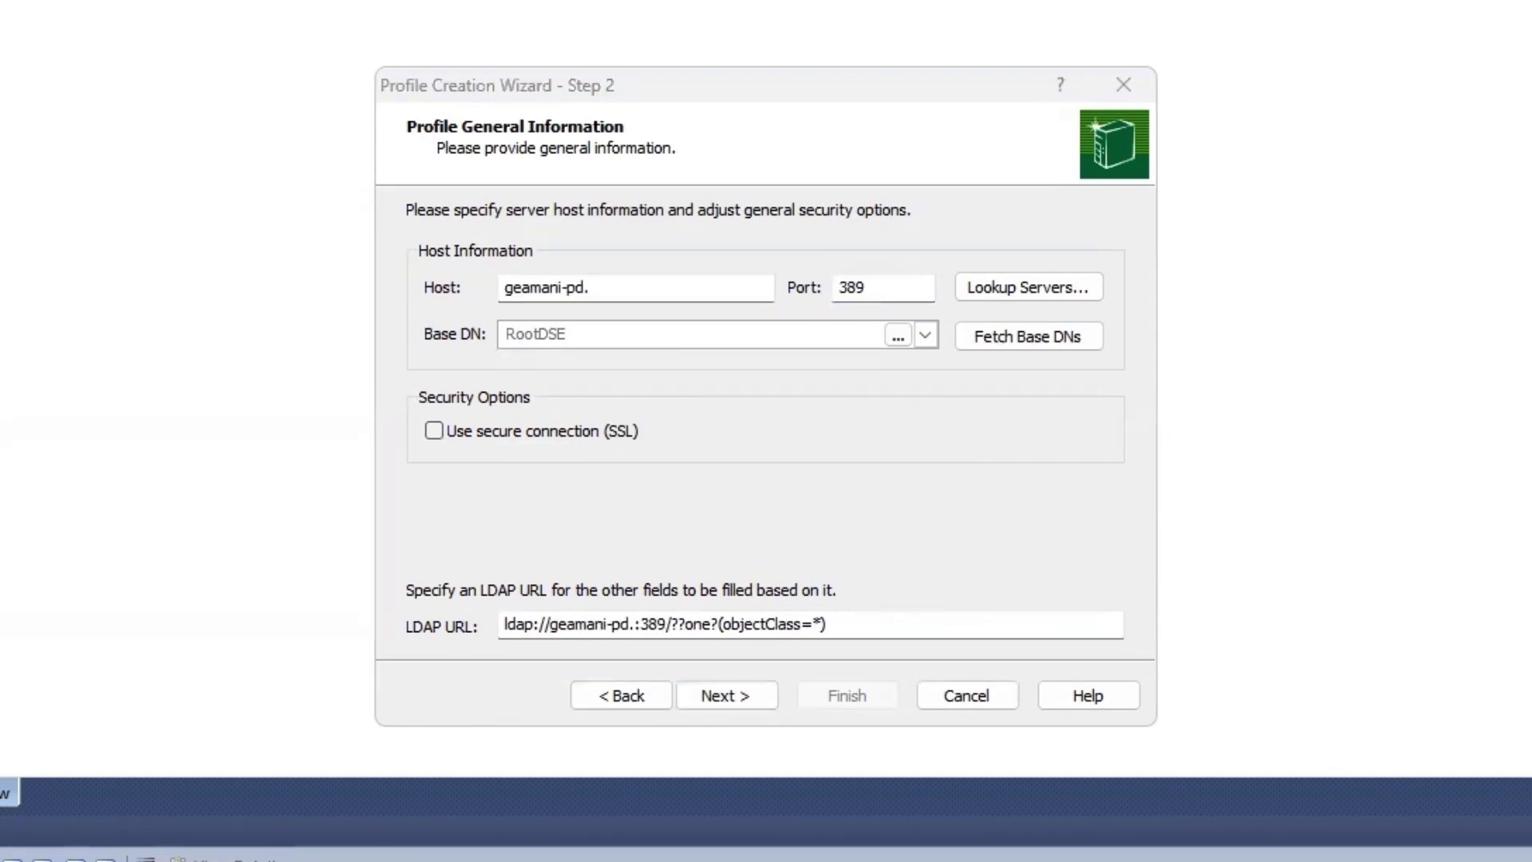
{"action": "left_click", "coordinate": [606, 331]}
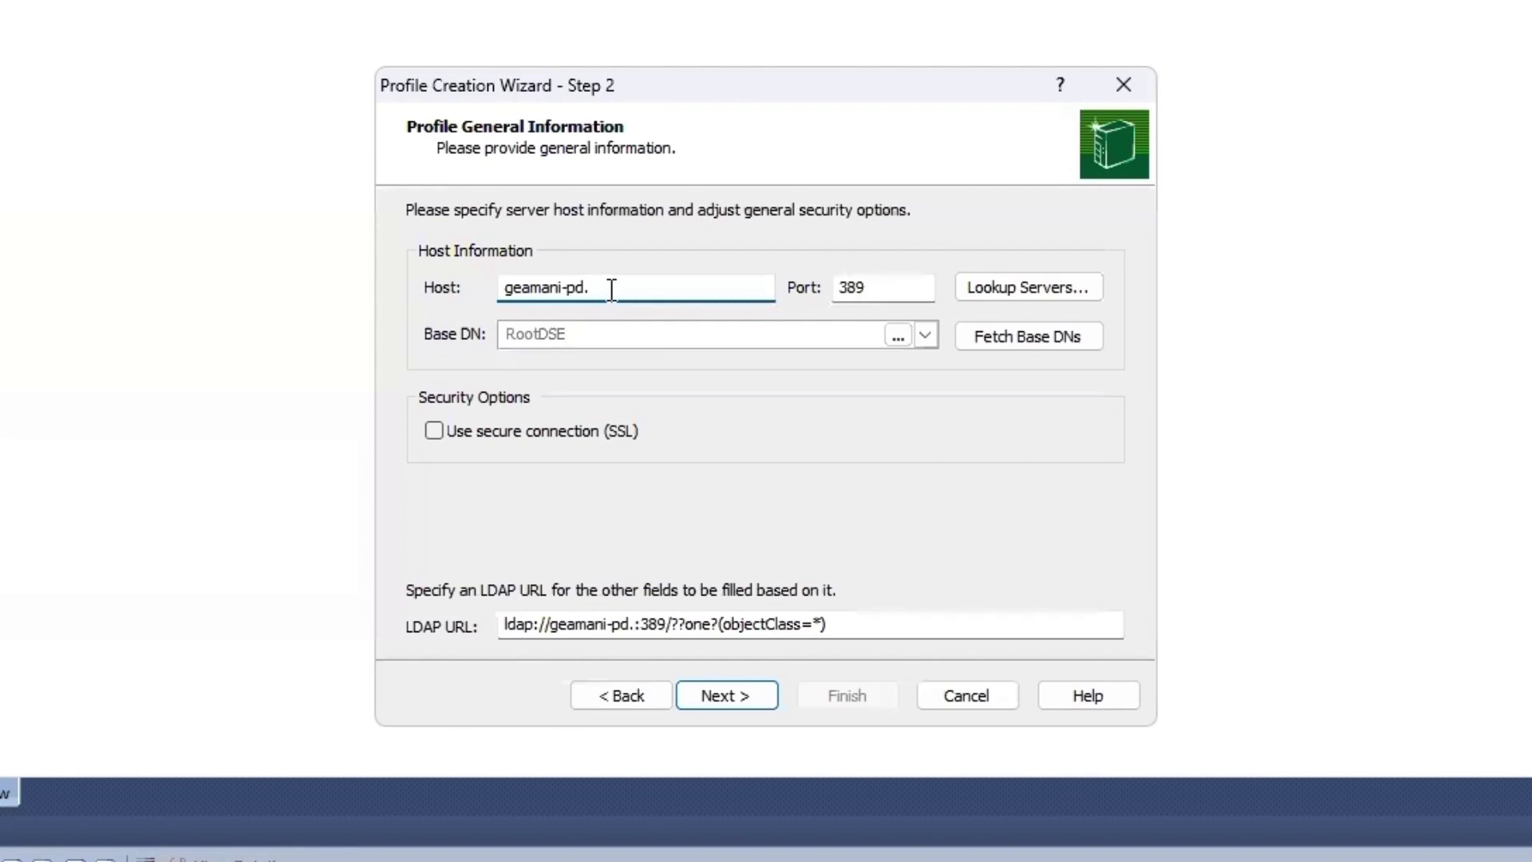
{"action": "left_click_drag", "start_coordinate": [611, 289], "coordinate": [508, 289]}
{"action": "key", "text": "BackSpace"}
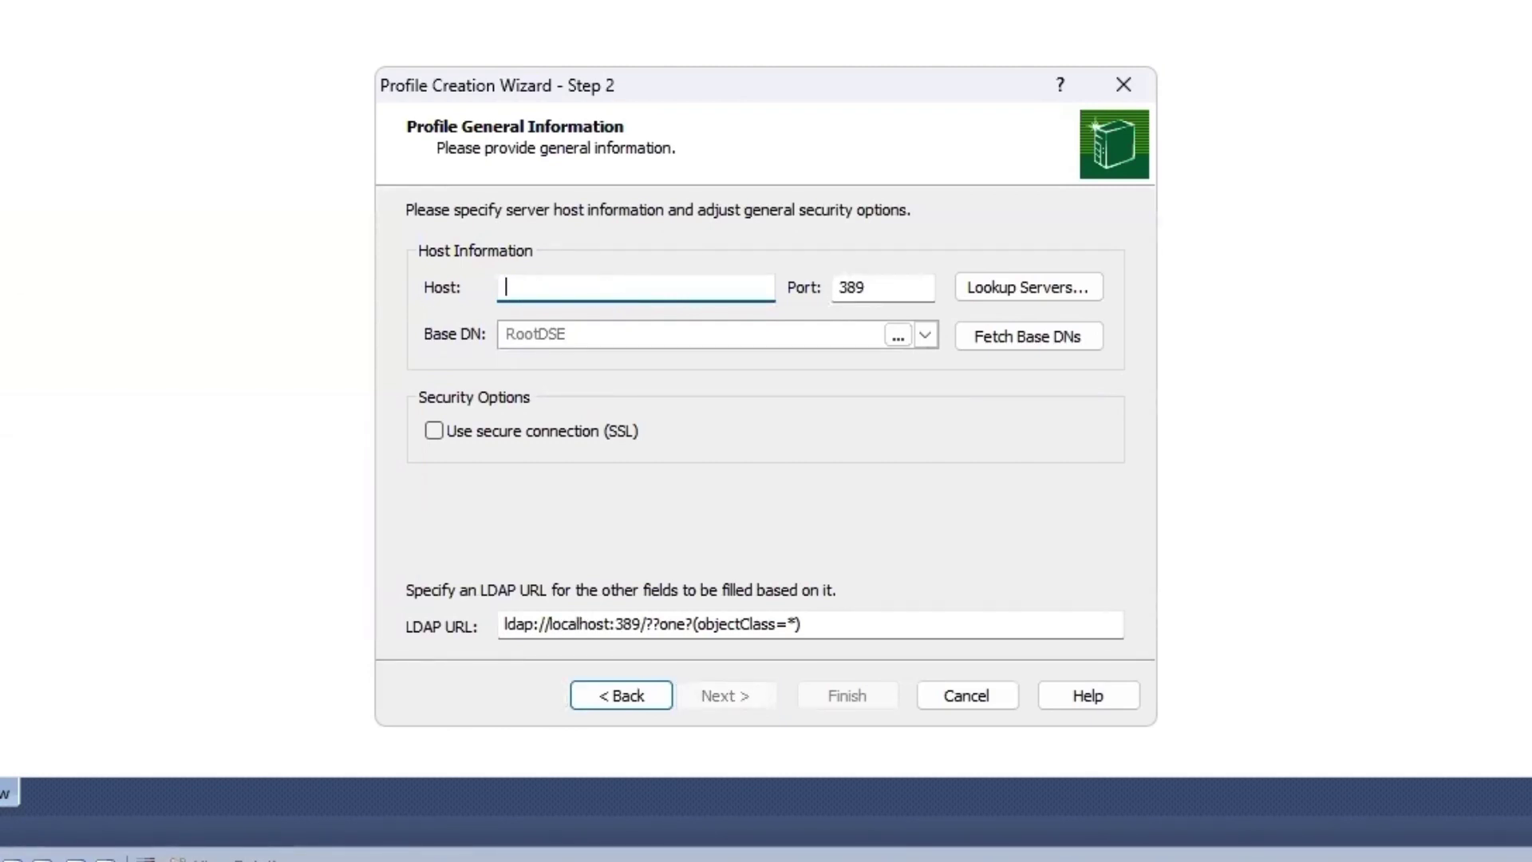
Set the profile's host to geamani-pd.local.com and its base DN to dc=geamani,dc=com
{"action": "type", "text": "geamani"}
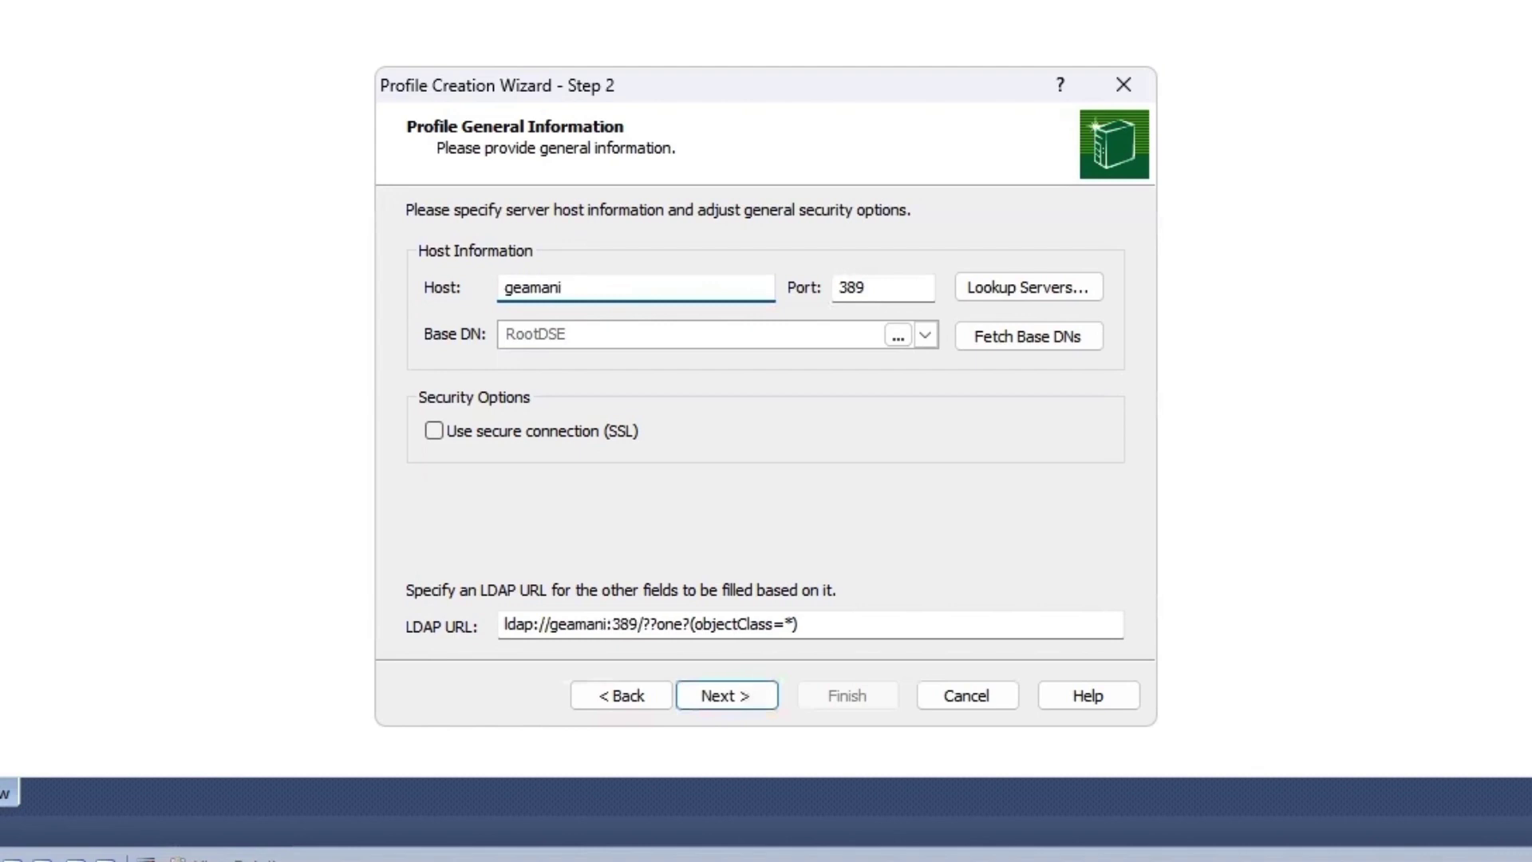
{"action": "type", "text": "-pd."}
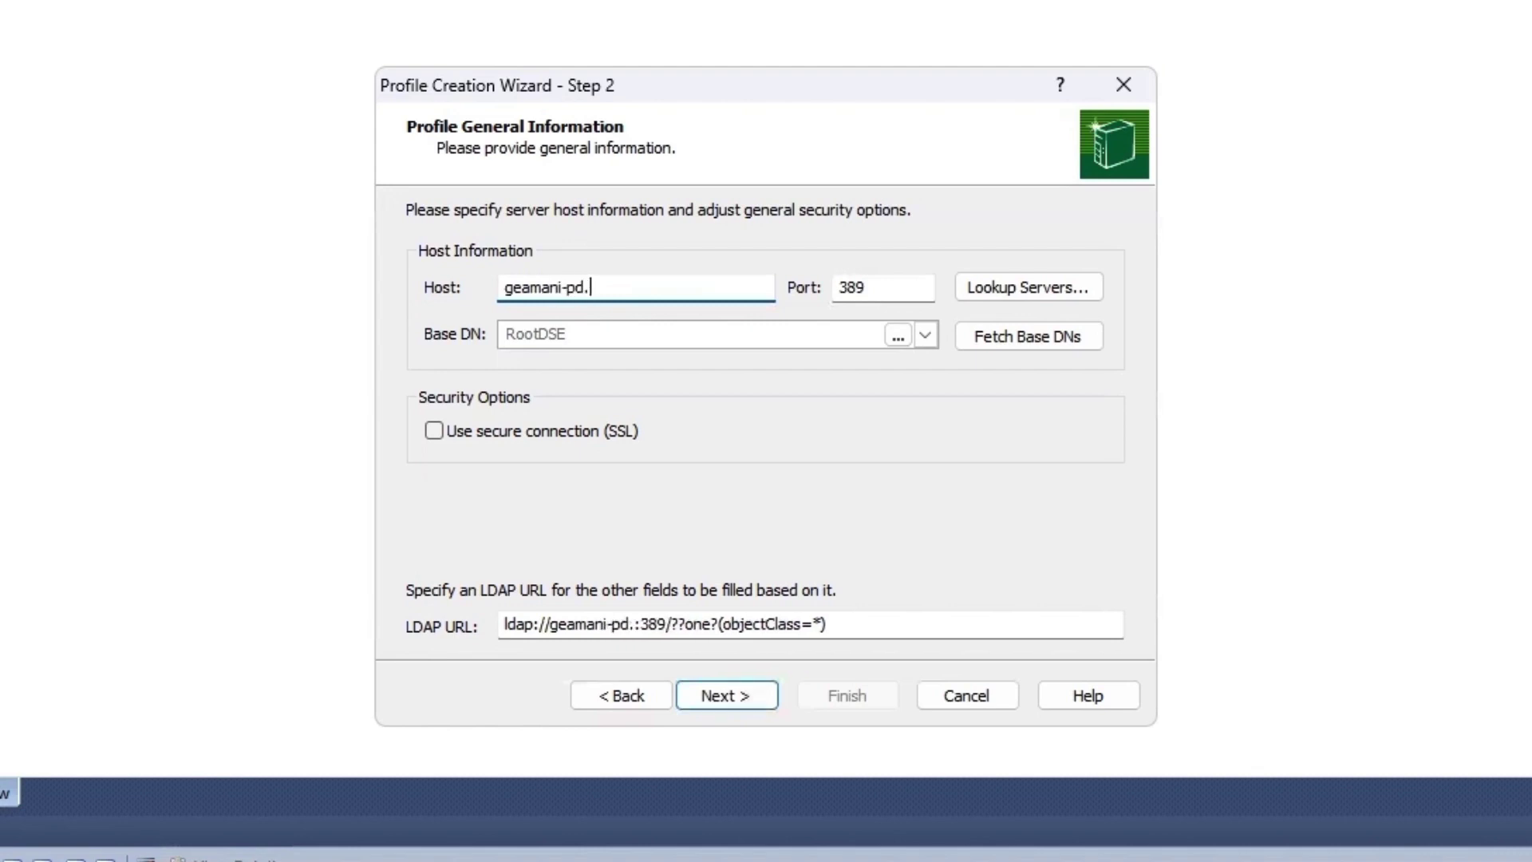
{"action": "type", "text": "local.com"}
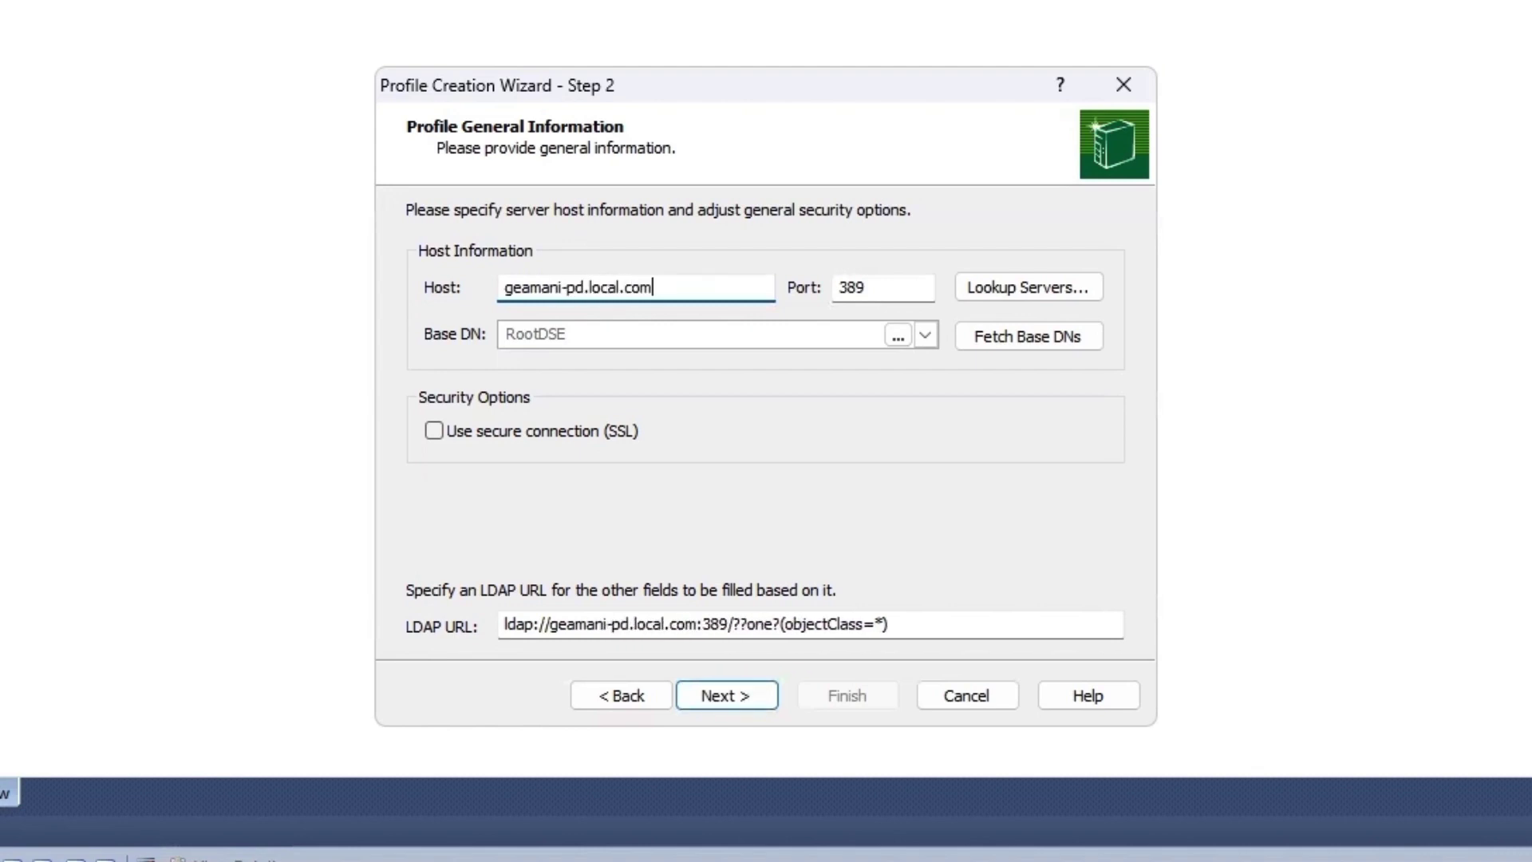
{"action": "left_click", "coordinate": [588, 336]}
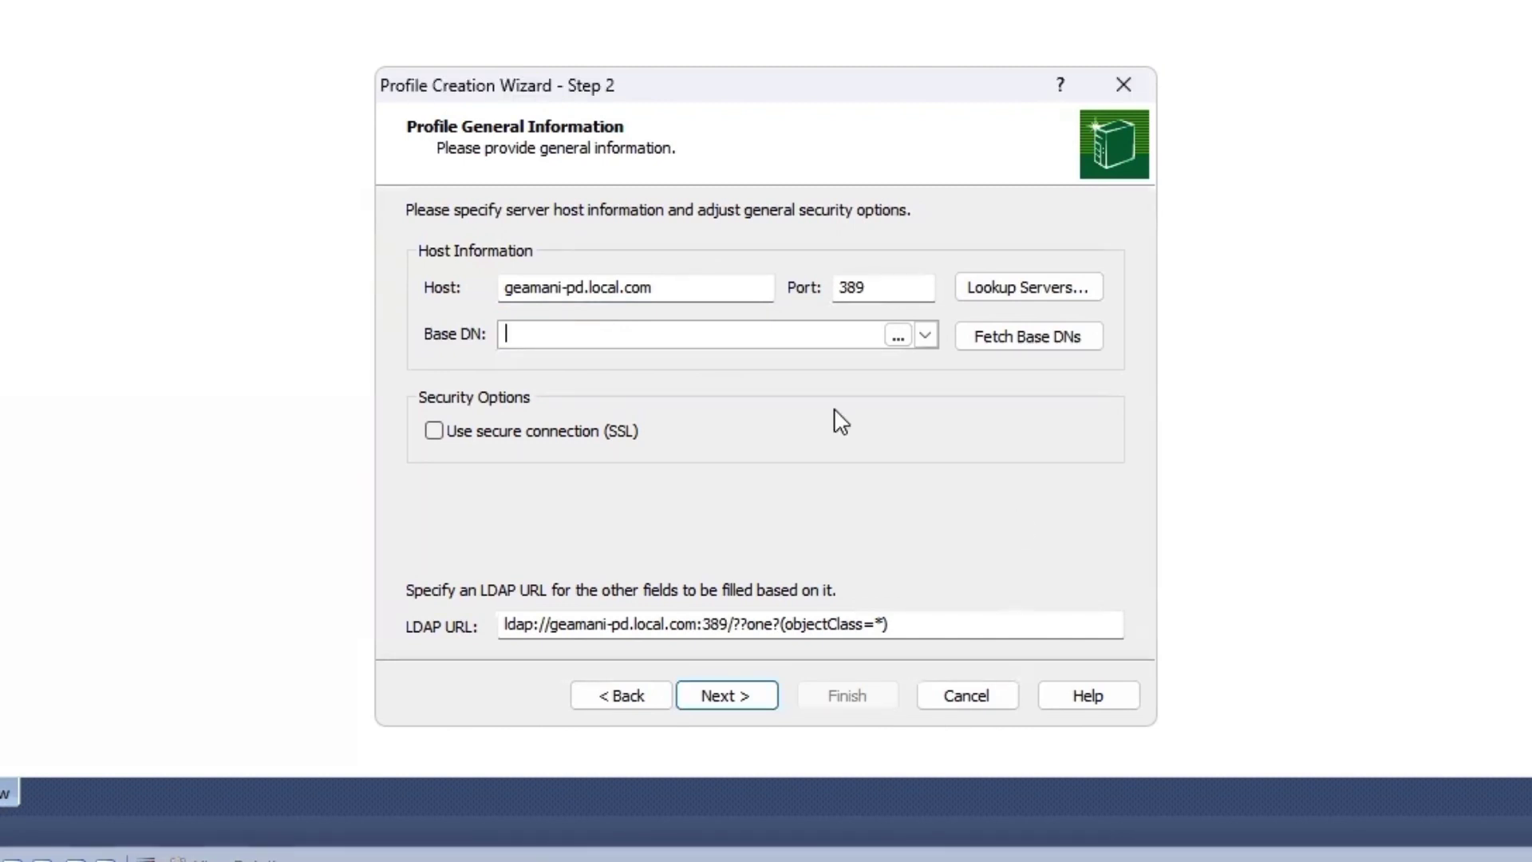
{"action": "type", "text": "dc=geamani,dc=com"}
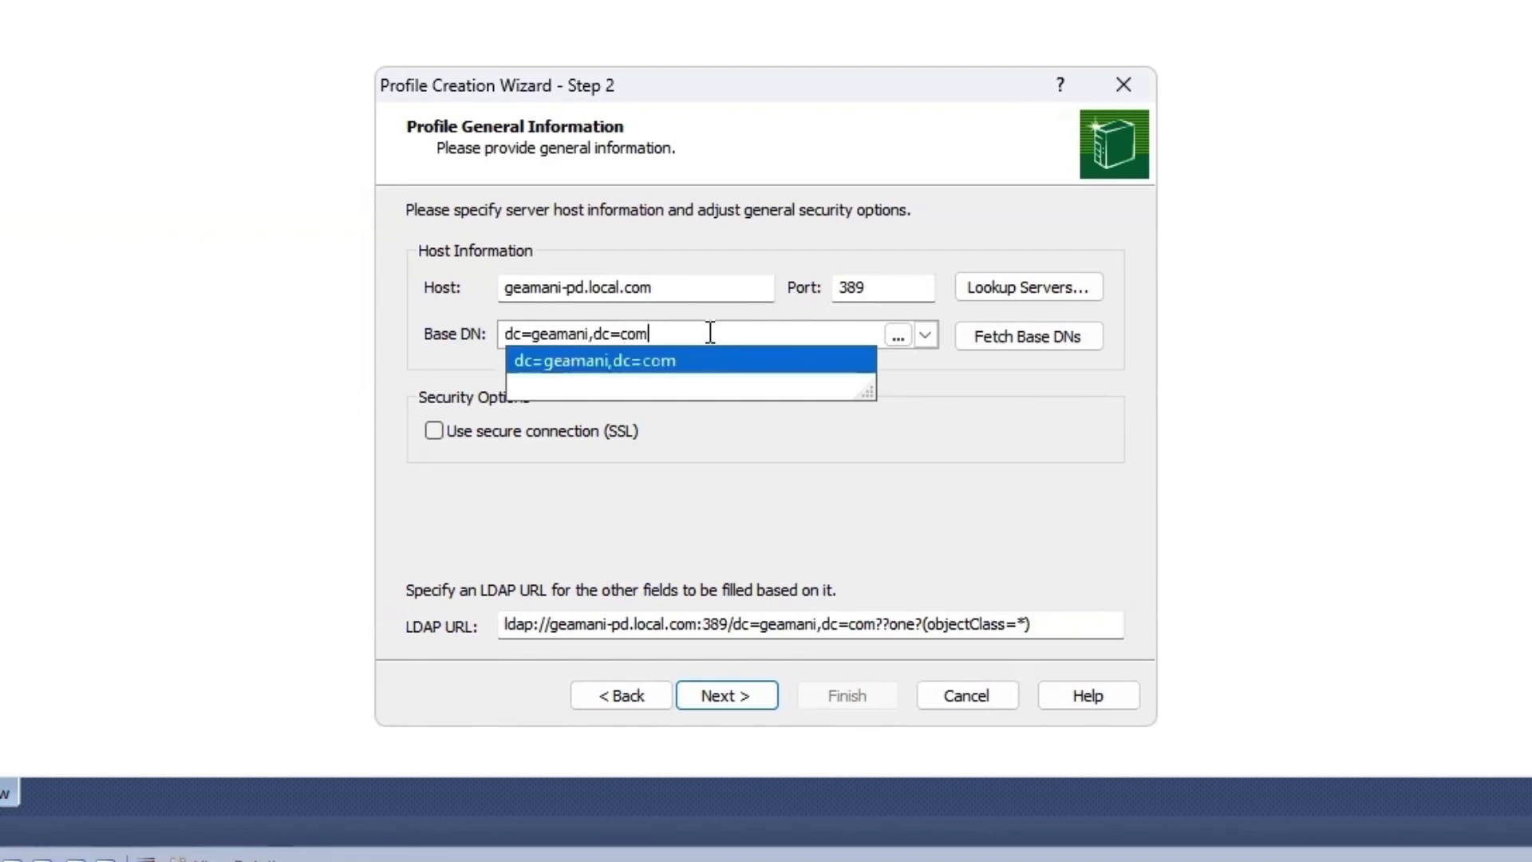
{"action": "left_click", "coordinate": [733, 351]}
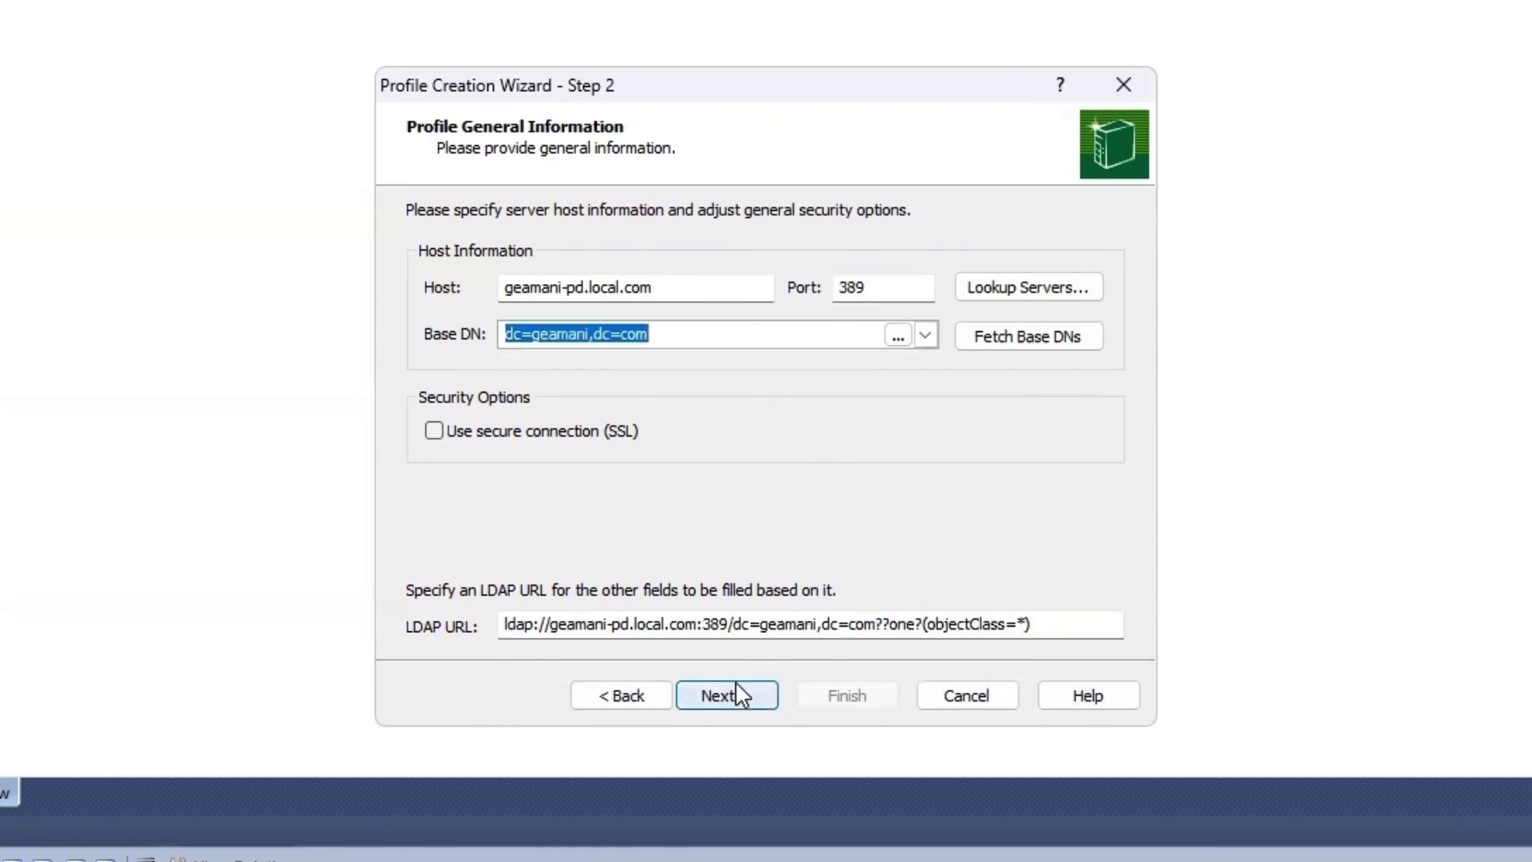
Set the profile's authentication to Other credentials with the Simple mechanism and enter cn=PDManager as the principal
{"action": "left_click", "coordinate": [743, 707]}
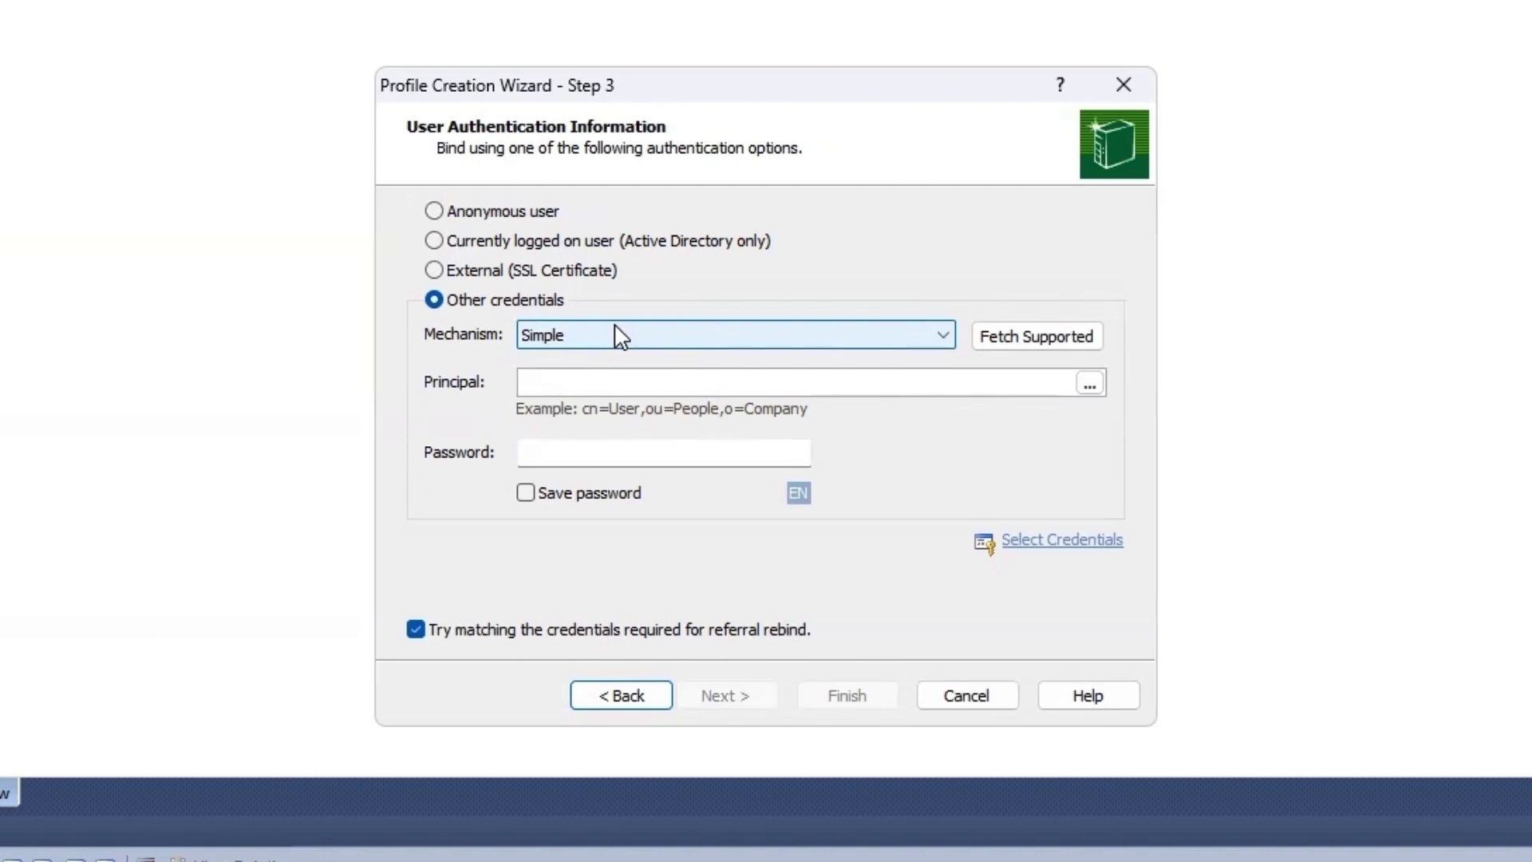
{"action": "left_click", "coordinate": [434, 240]}
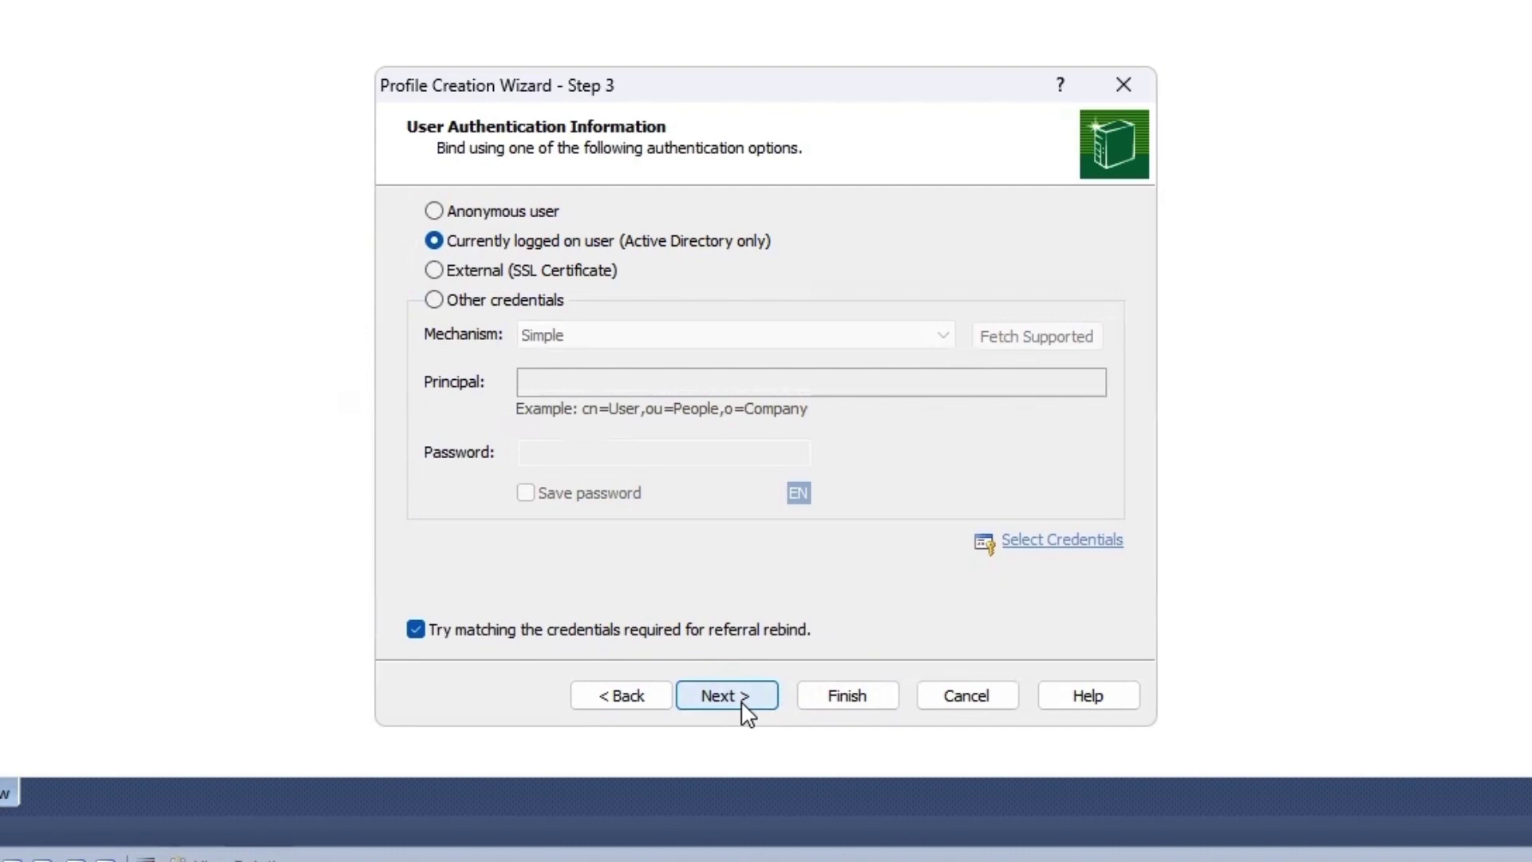
{"action": "left_click", "coordinate": [621, 700]}
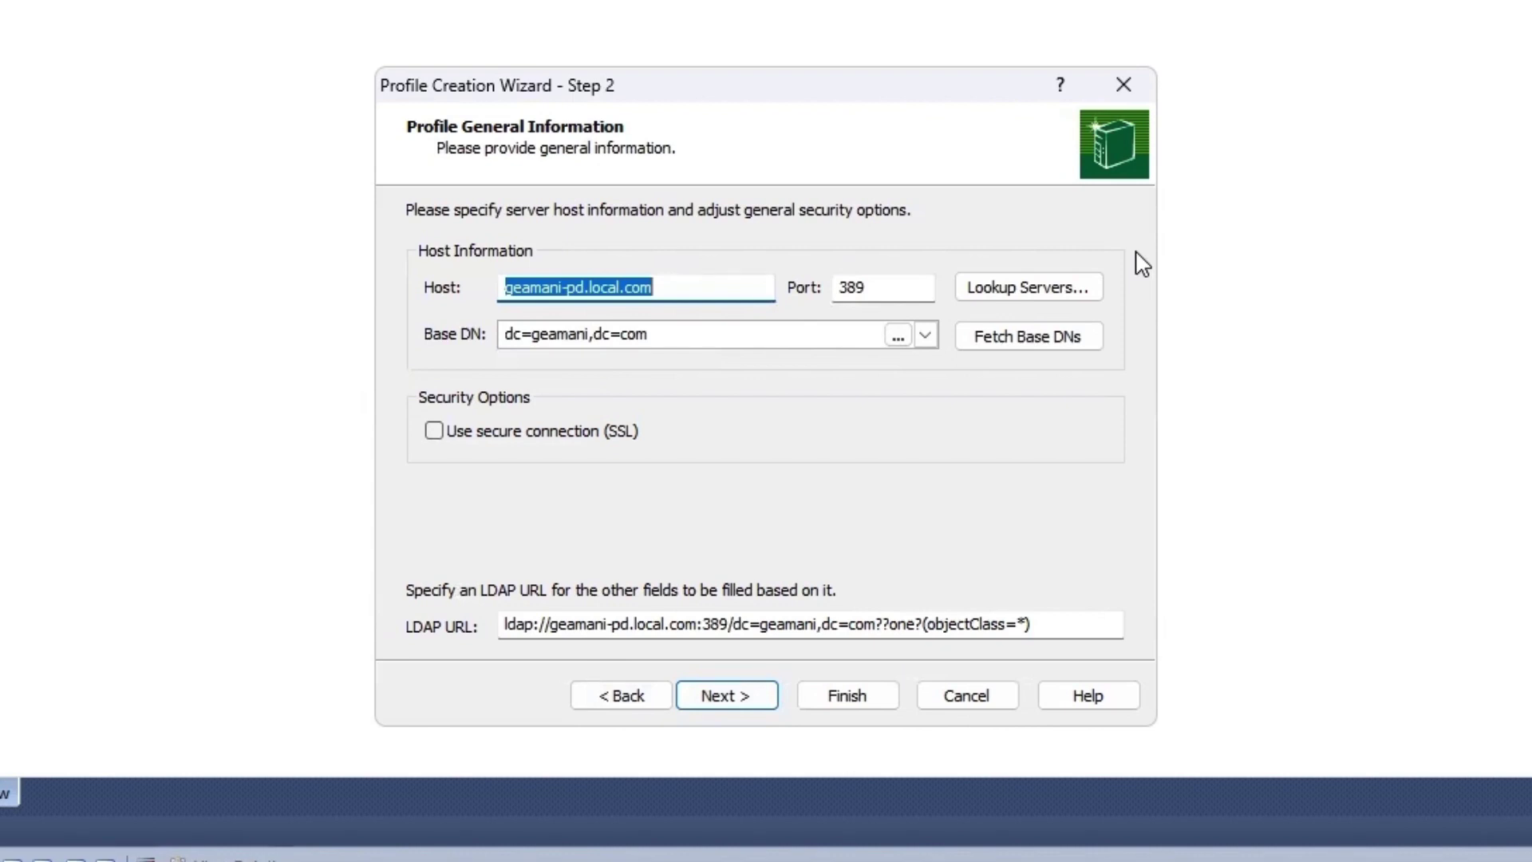
{"action": "left_click", "coordinate": [749, 704]}
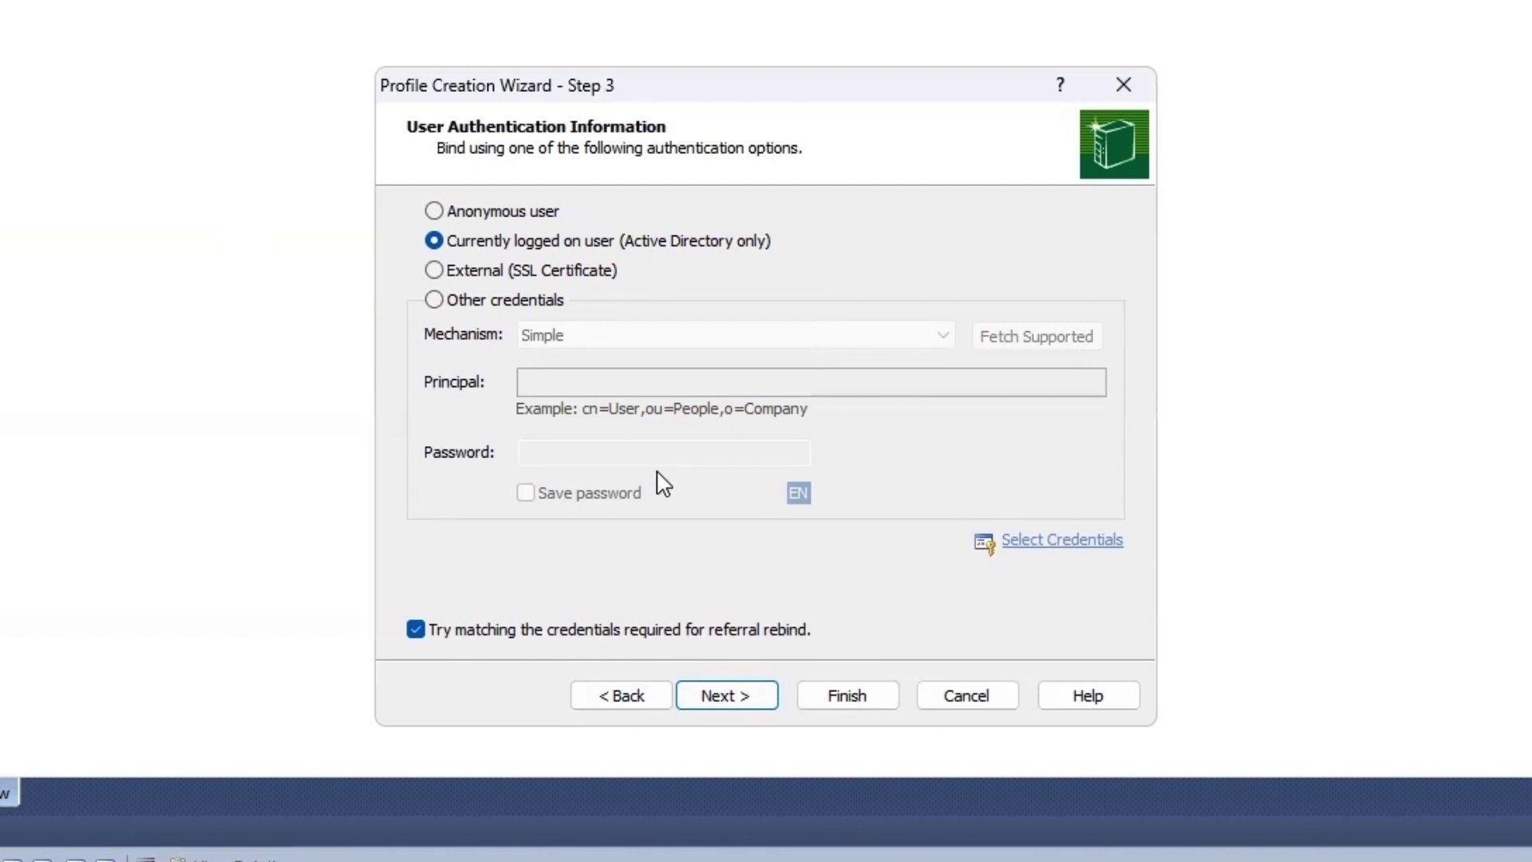
{"action": "left_click", "coordinate": [434, 300]}
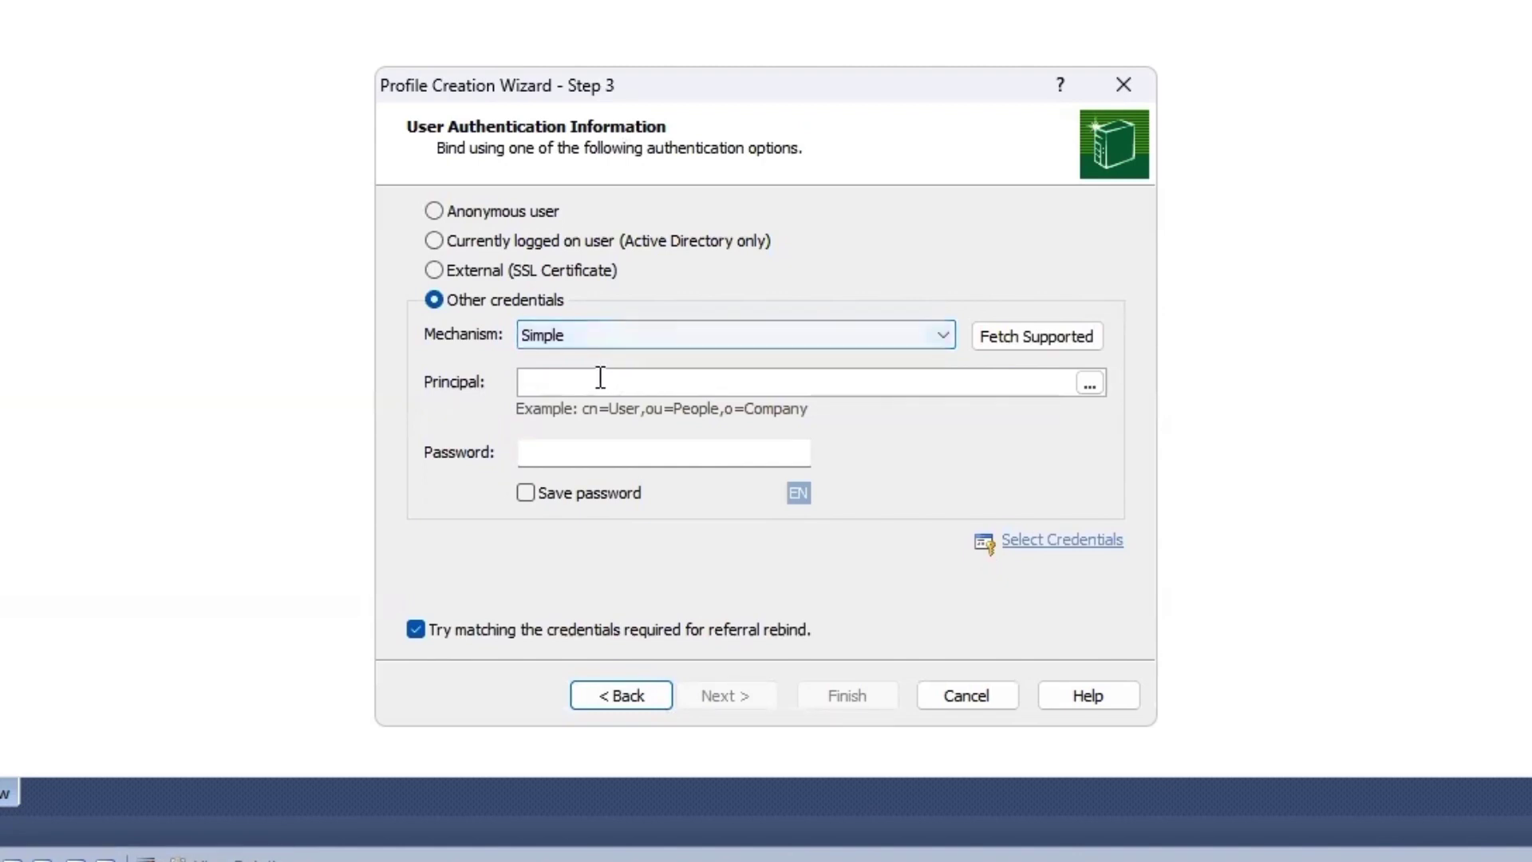
{"action": "left_click", "coordinate": [648, 381]}
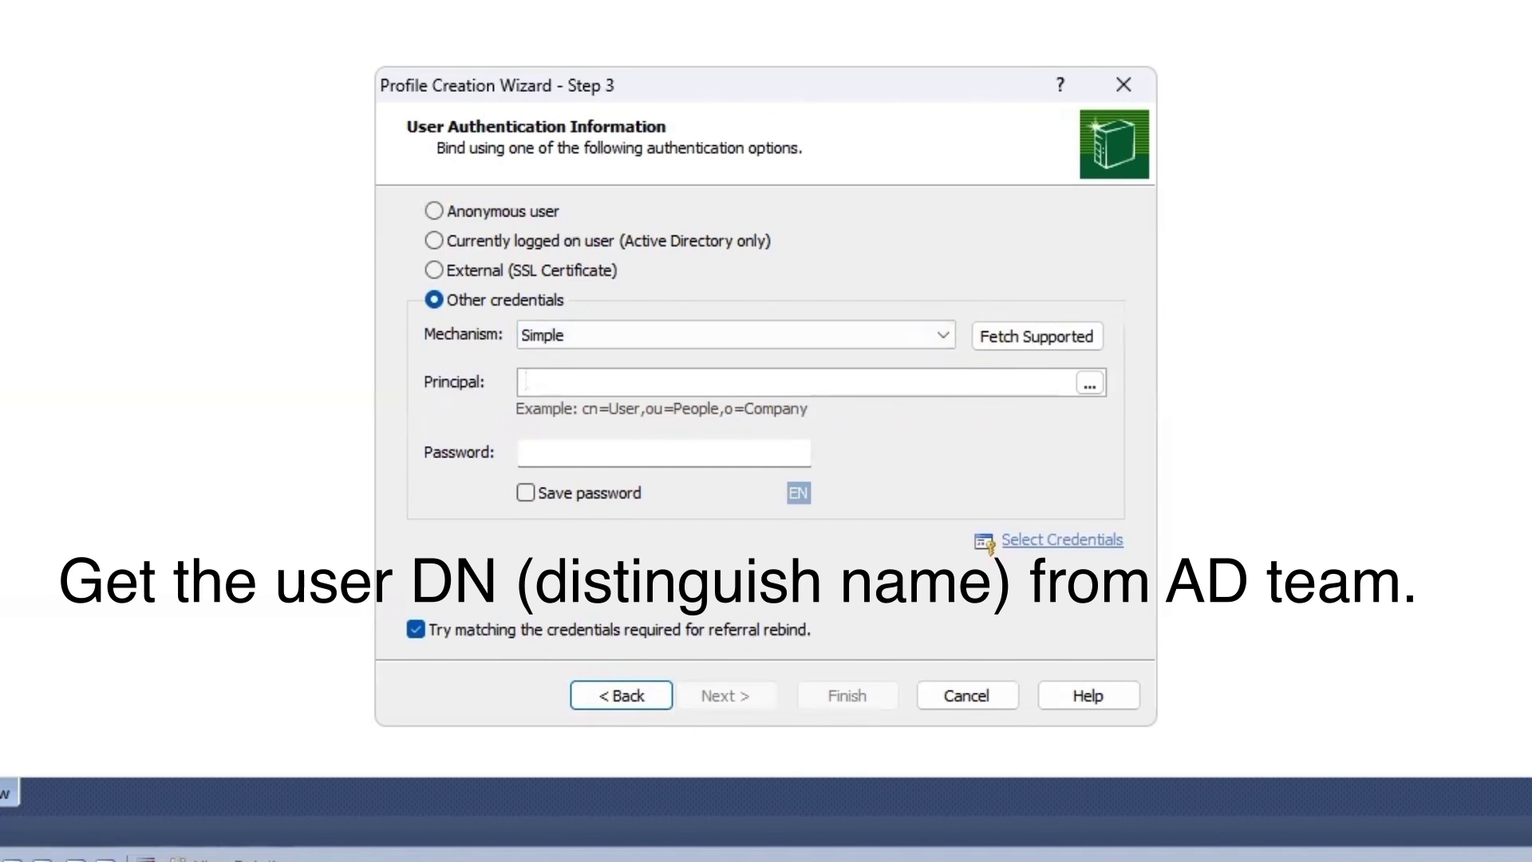
{"action": "key", "text": "alt+Tab"}
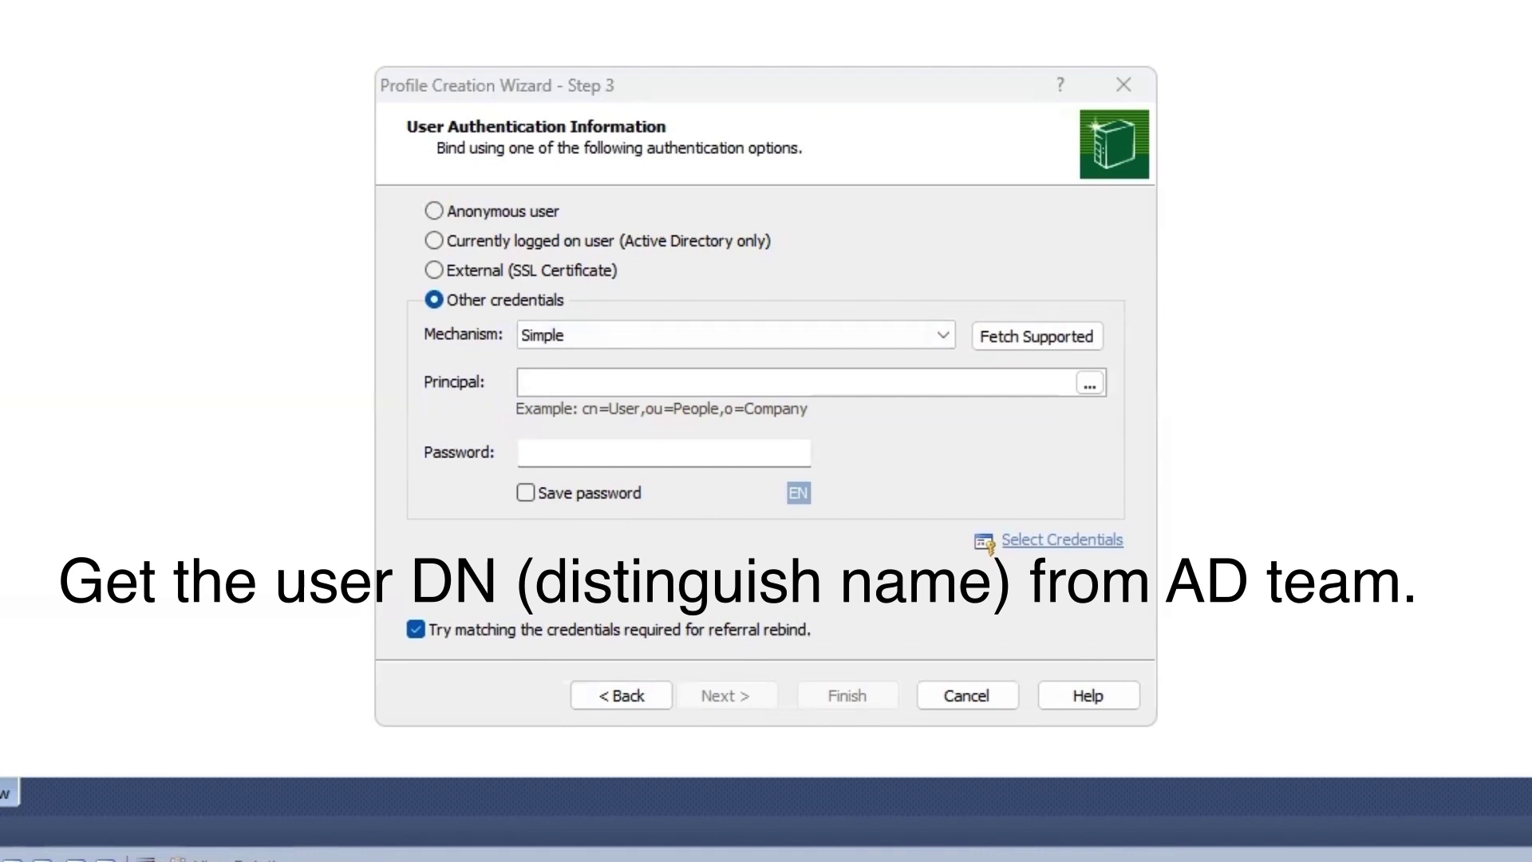
{"action": "left_click", "coordinate": [584, 382]}
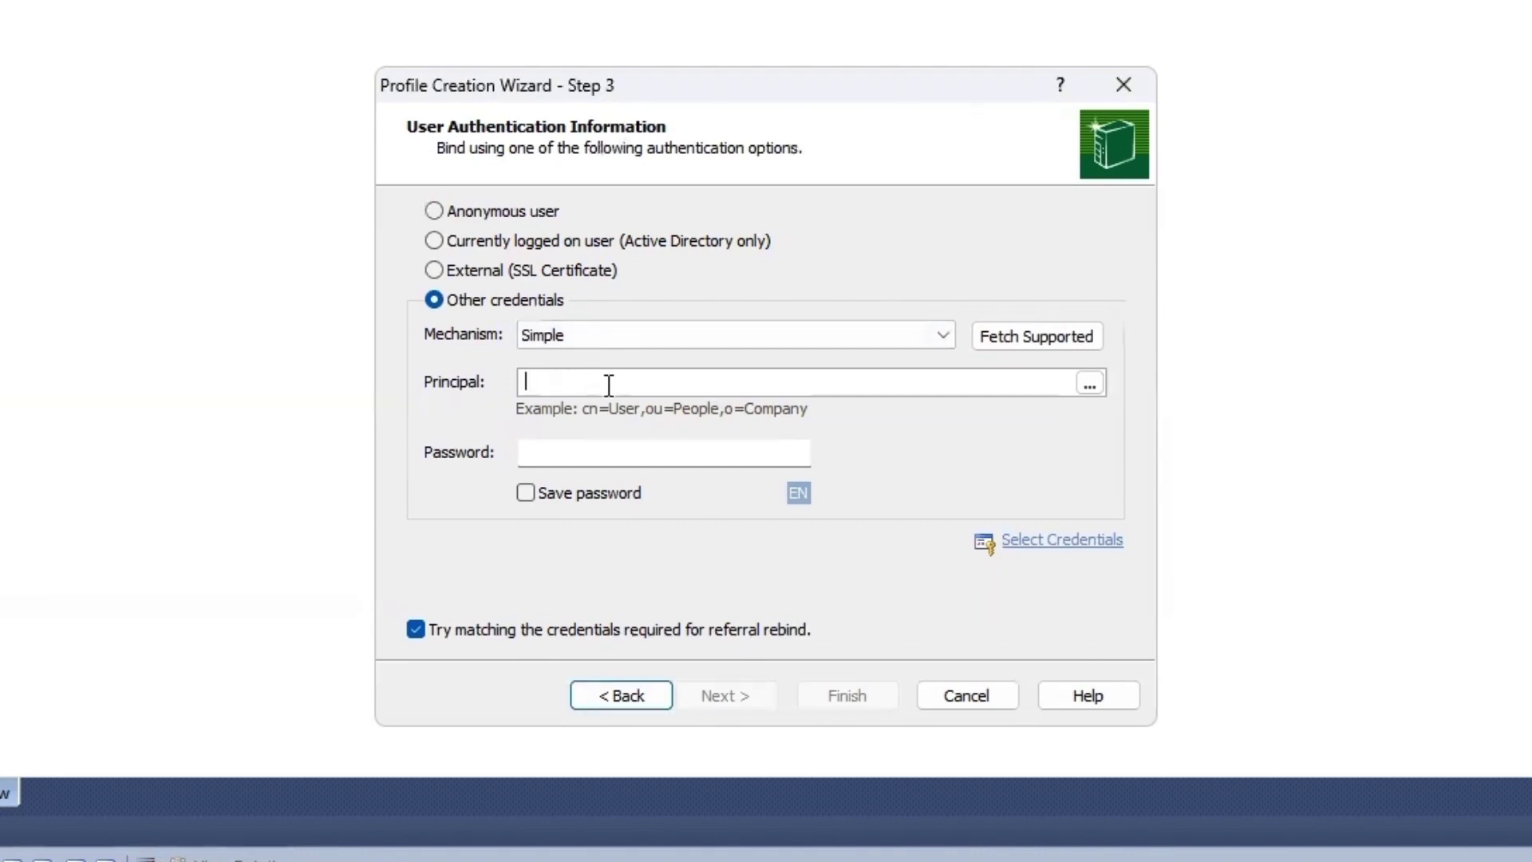
{"action": "left_click", "coordinate": [557, 383]}
{"action": "type", "text": "cn=PDManager"}
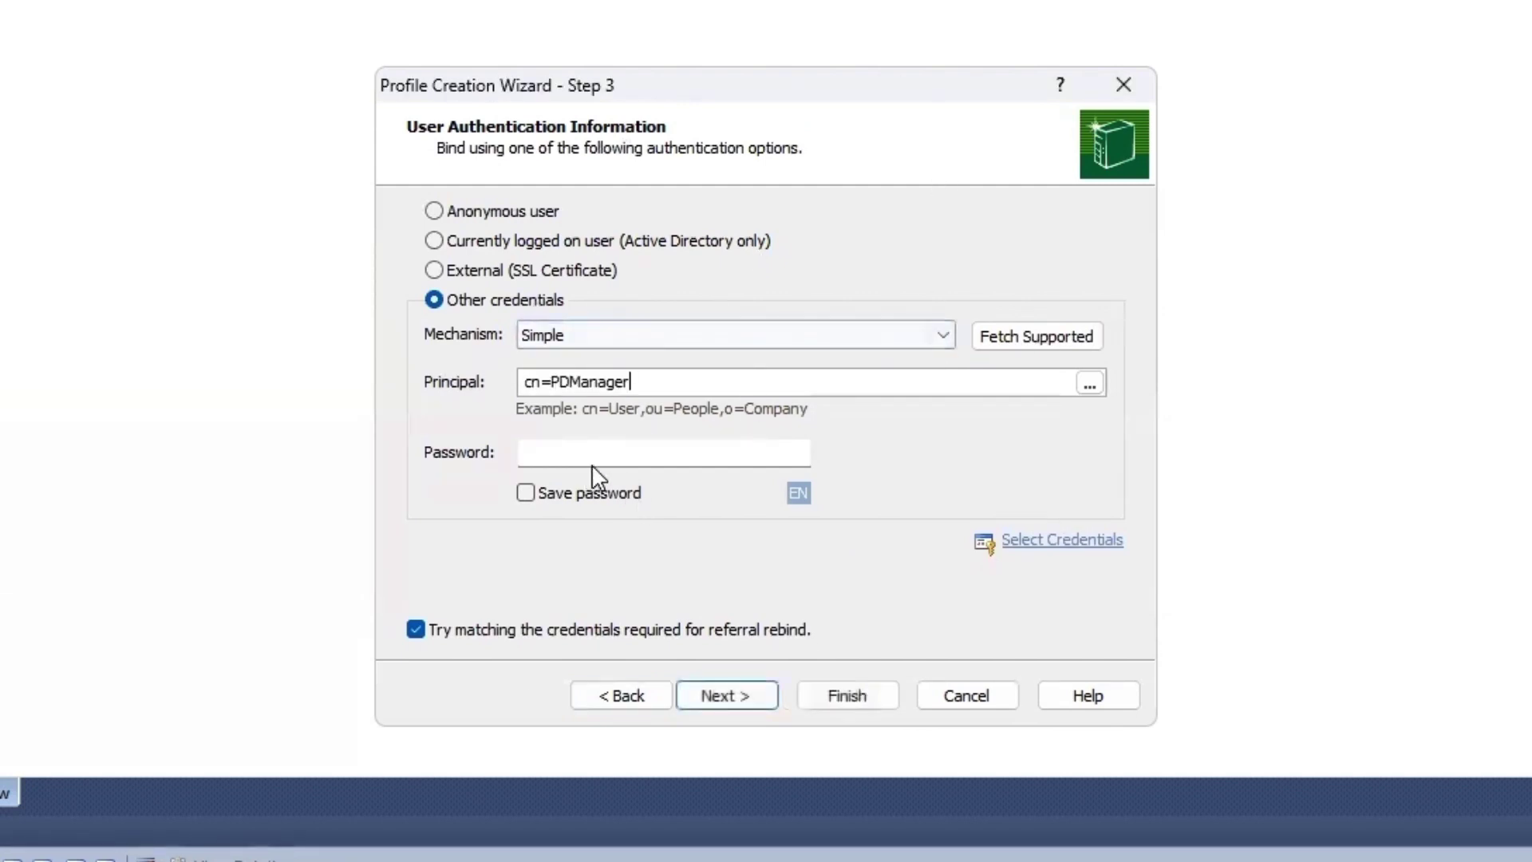
Enter the account password with Save password enabled, then finish the profile with the default LDAP settings
{"action": "left_click", "coordinate": [595, 450]}
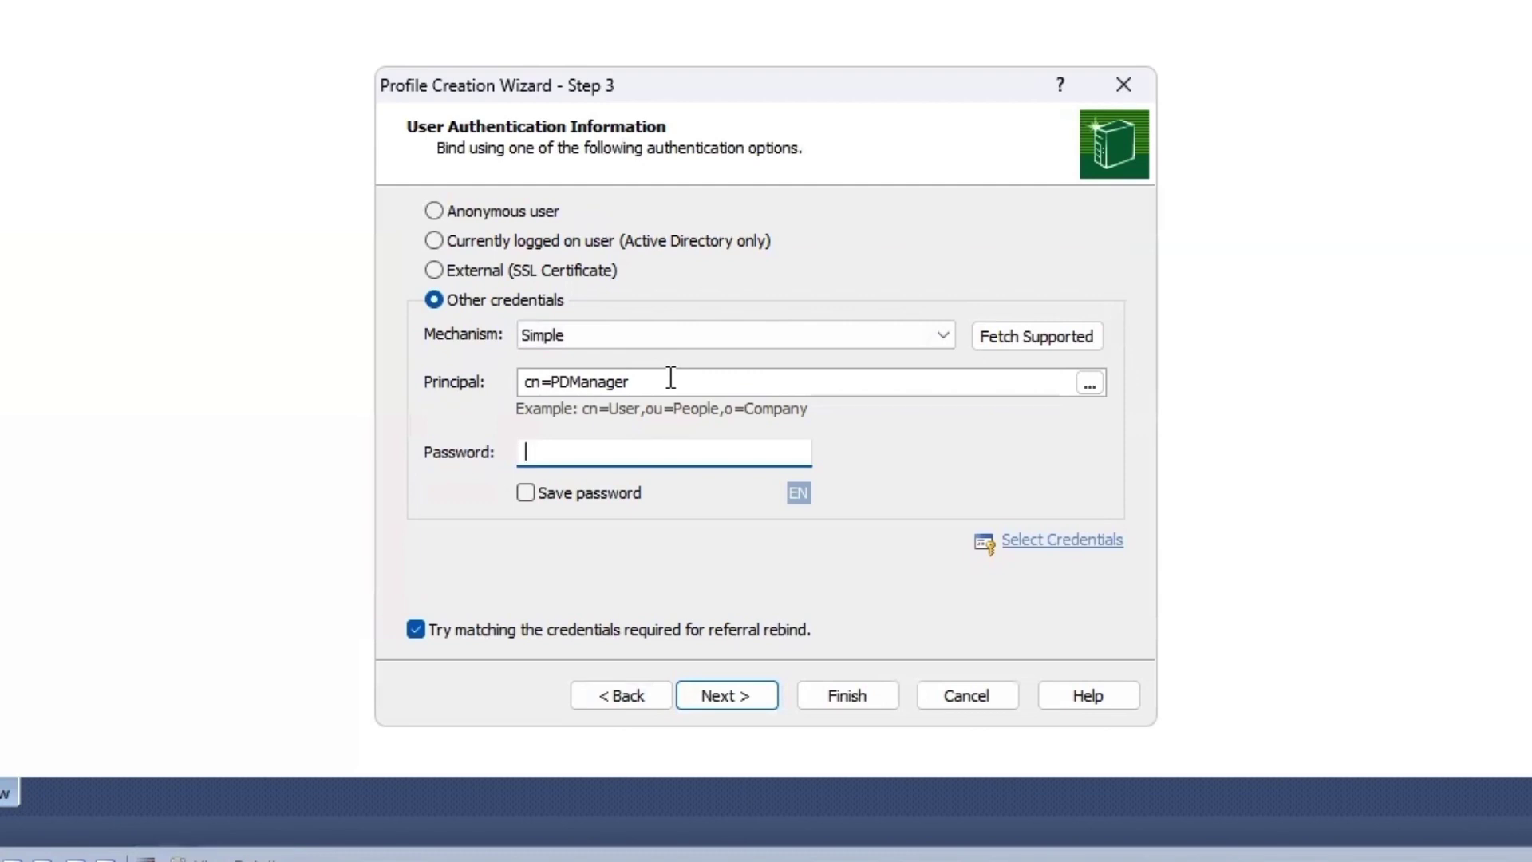
{"action": "key", "text": "shift+Tab"}
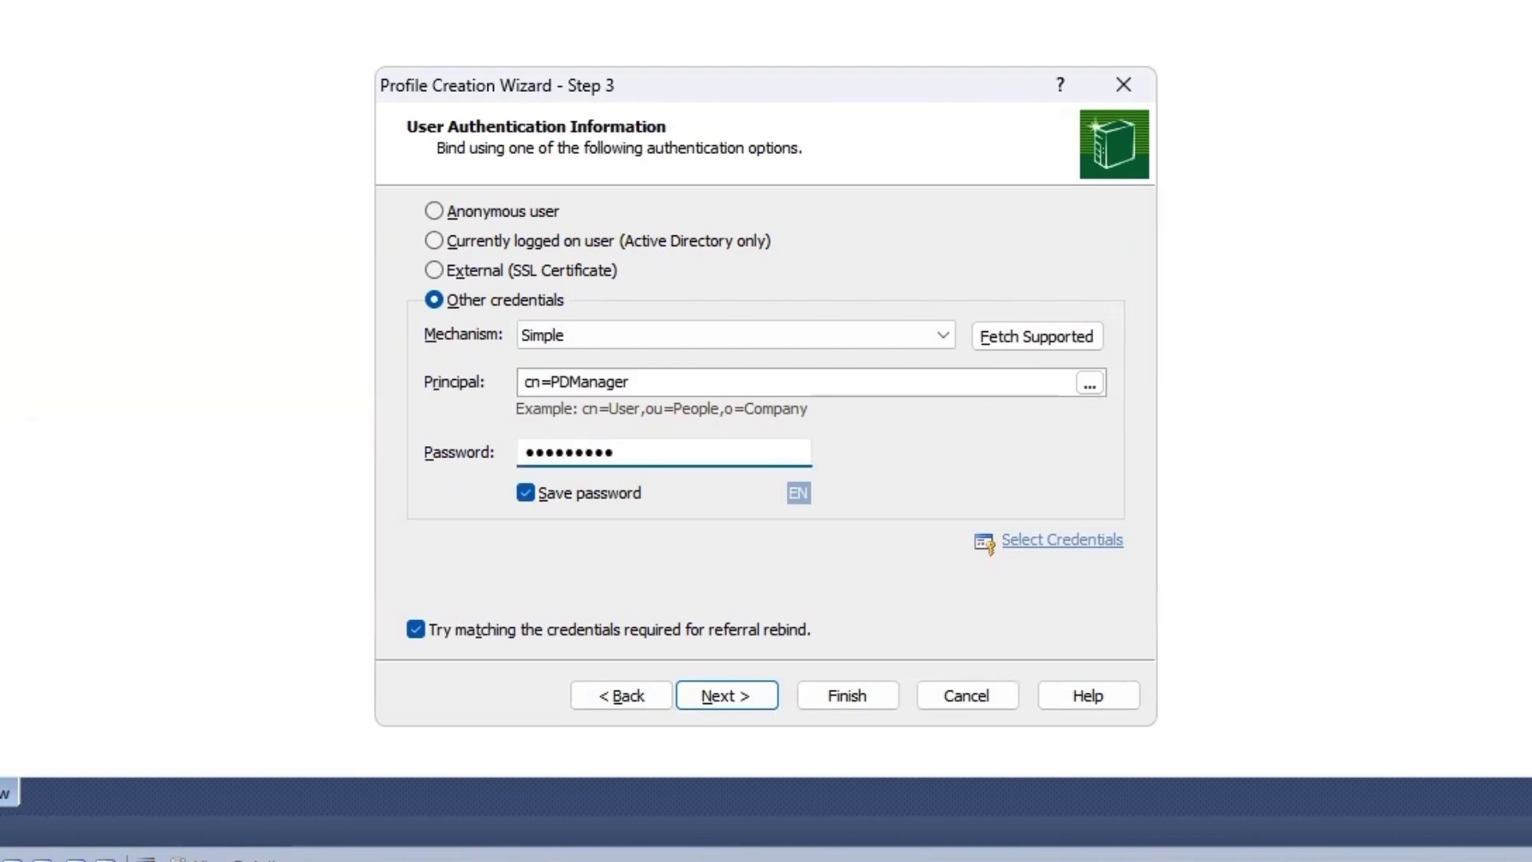
{"action": "left_click", "coordinate": [724, 695]}
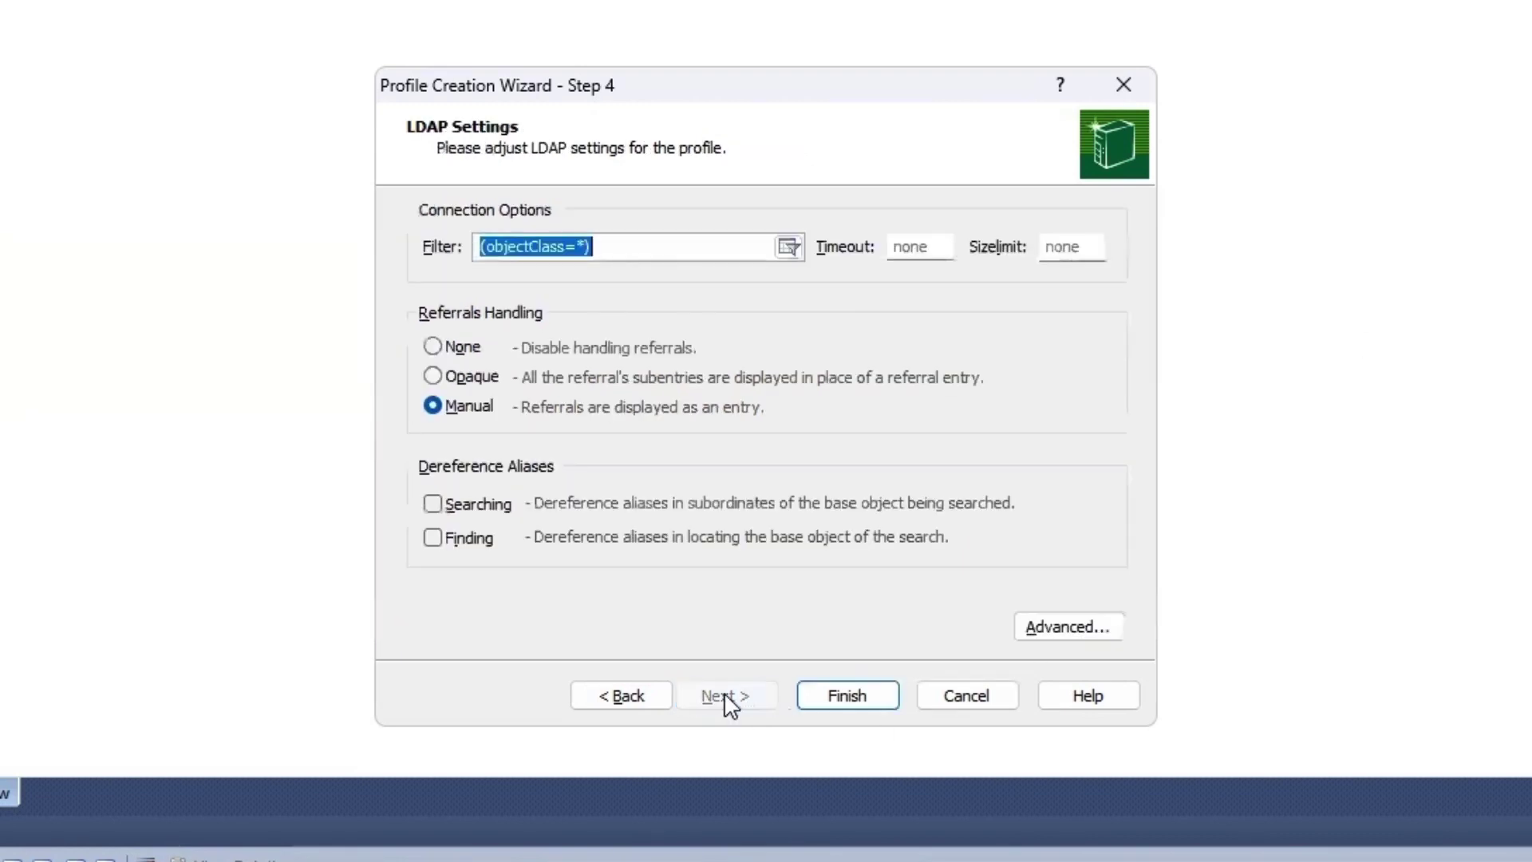
{"action": "left_click", "coordinate": [877, 699]}
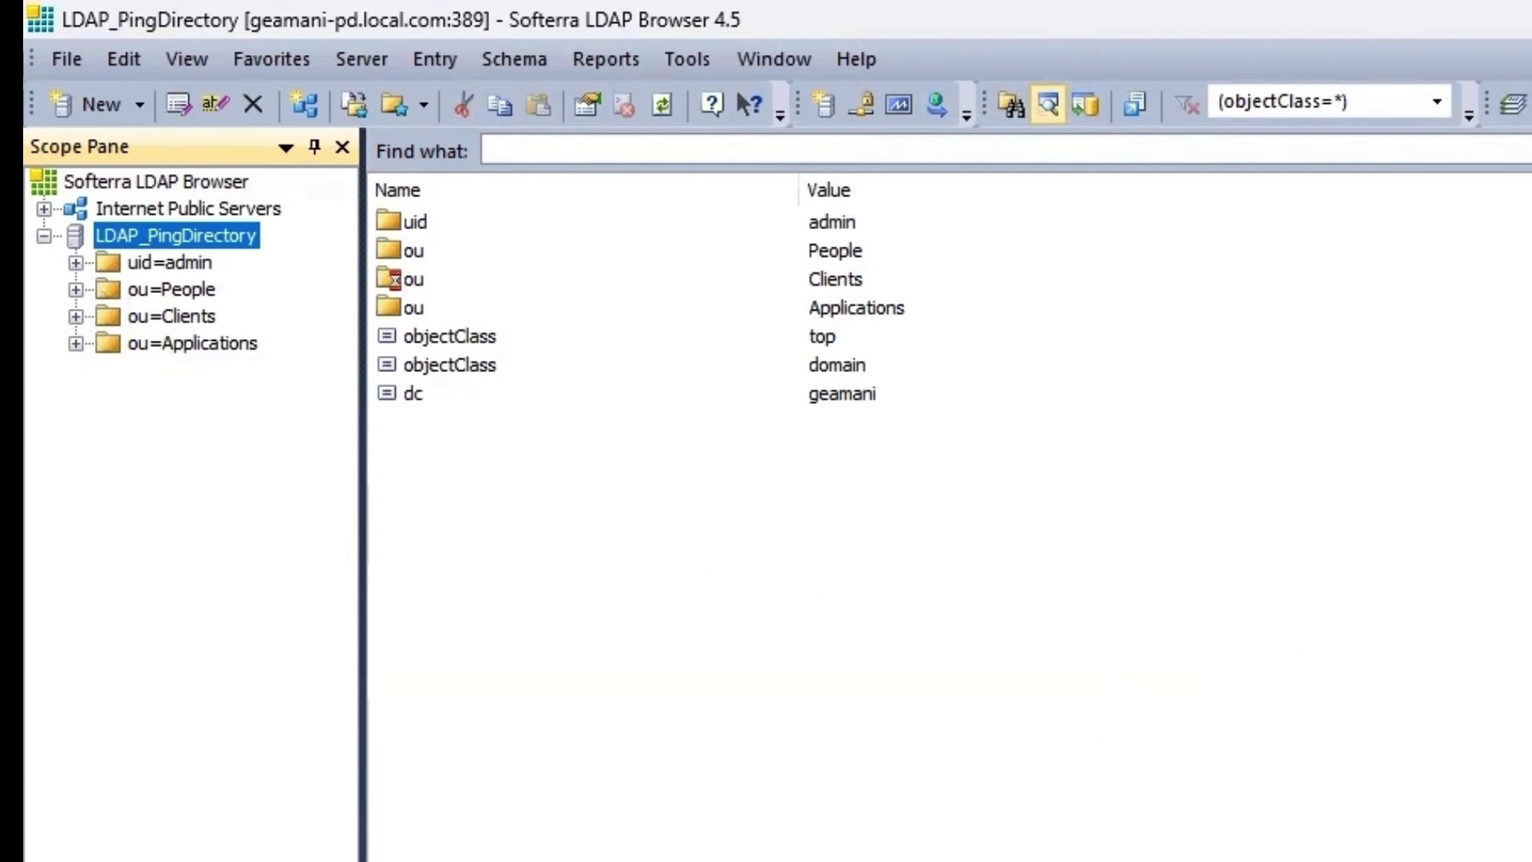
{"action": "right_click", "coordinate": [179, 236]}
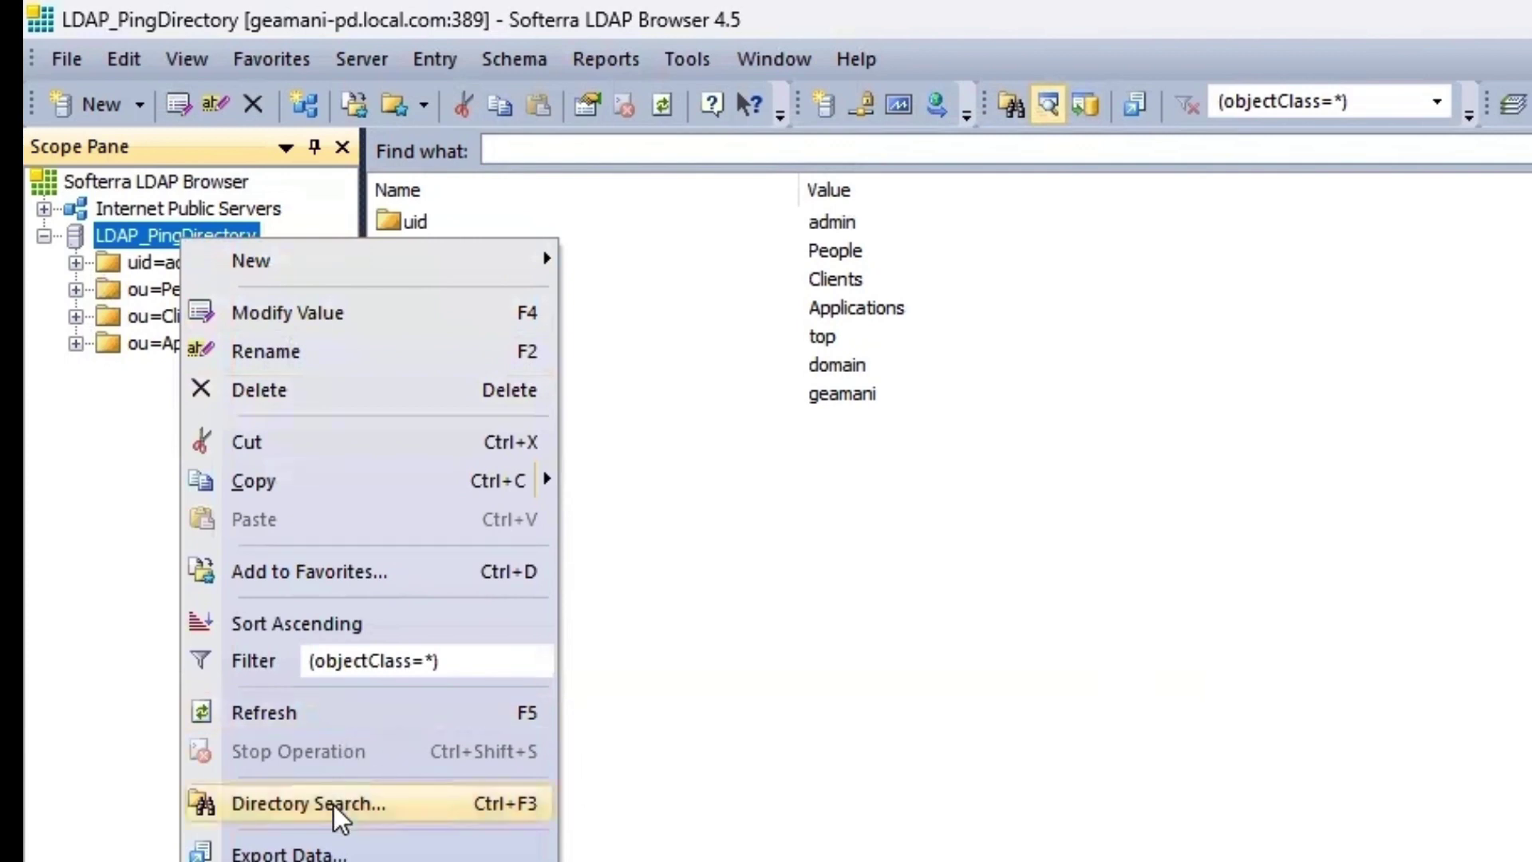
{"action": "left_click", "coordinate": [65, 711]}
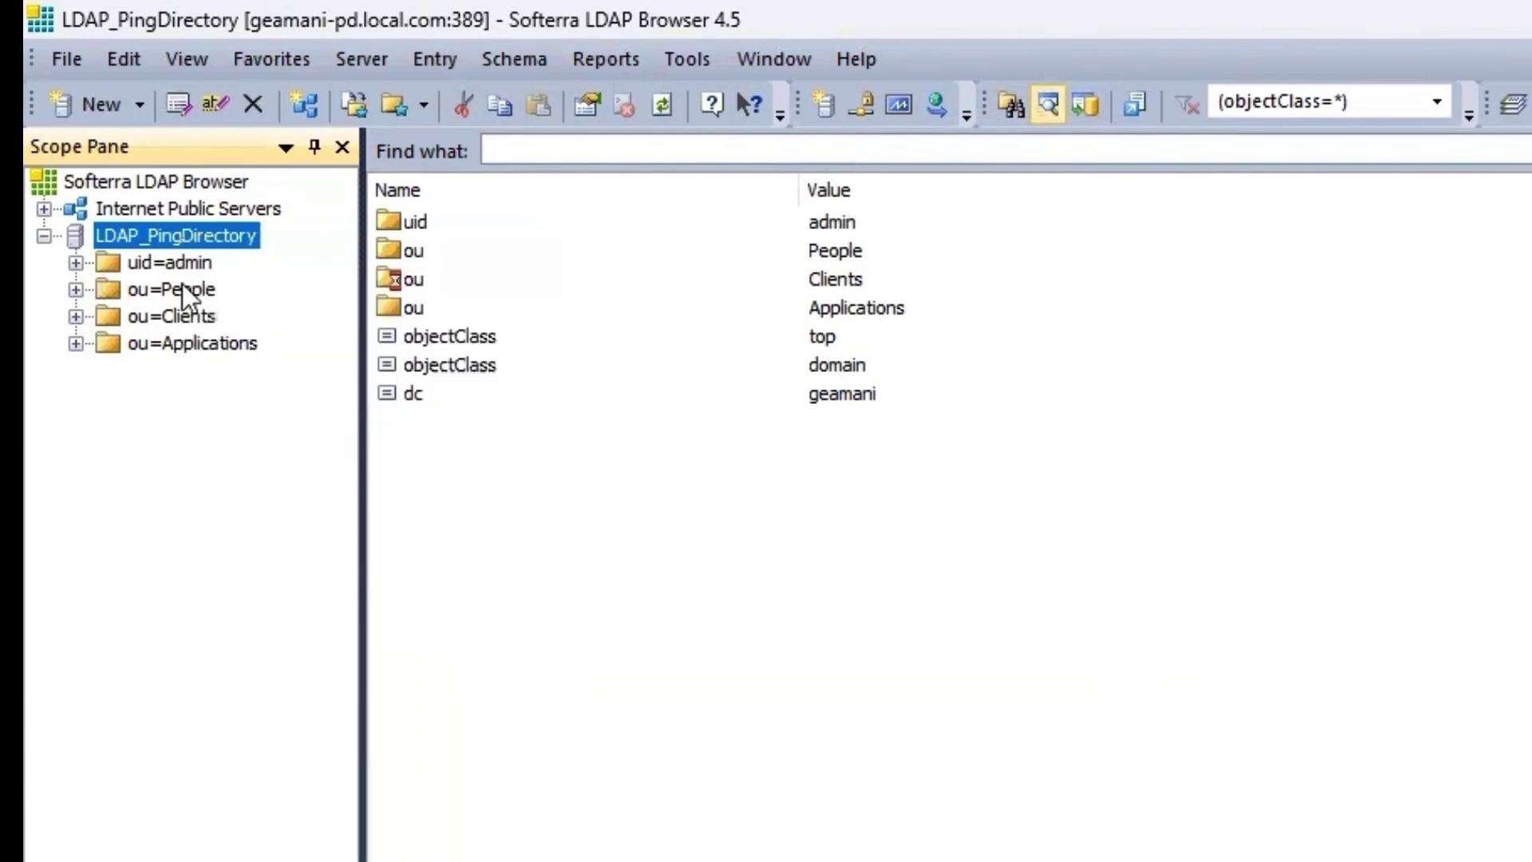
{"action": "left_click", "coordinate": [182, 238]}
{"action": "left_click", "coordinate": [240, 399]}
{"action": "right_click", "coordinate": [209, 229]}
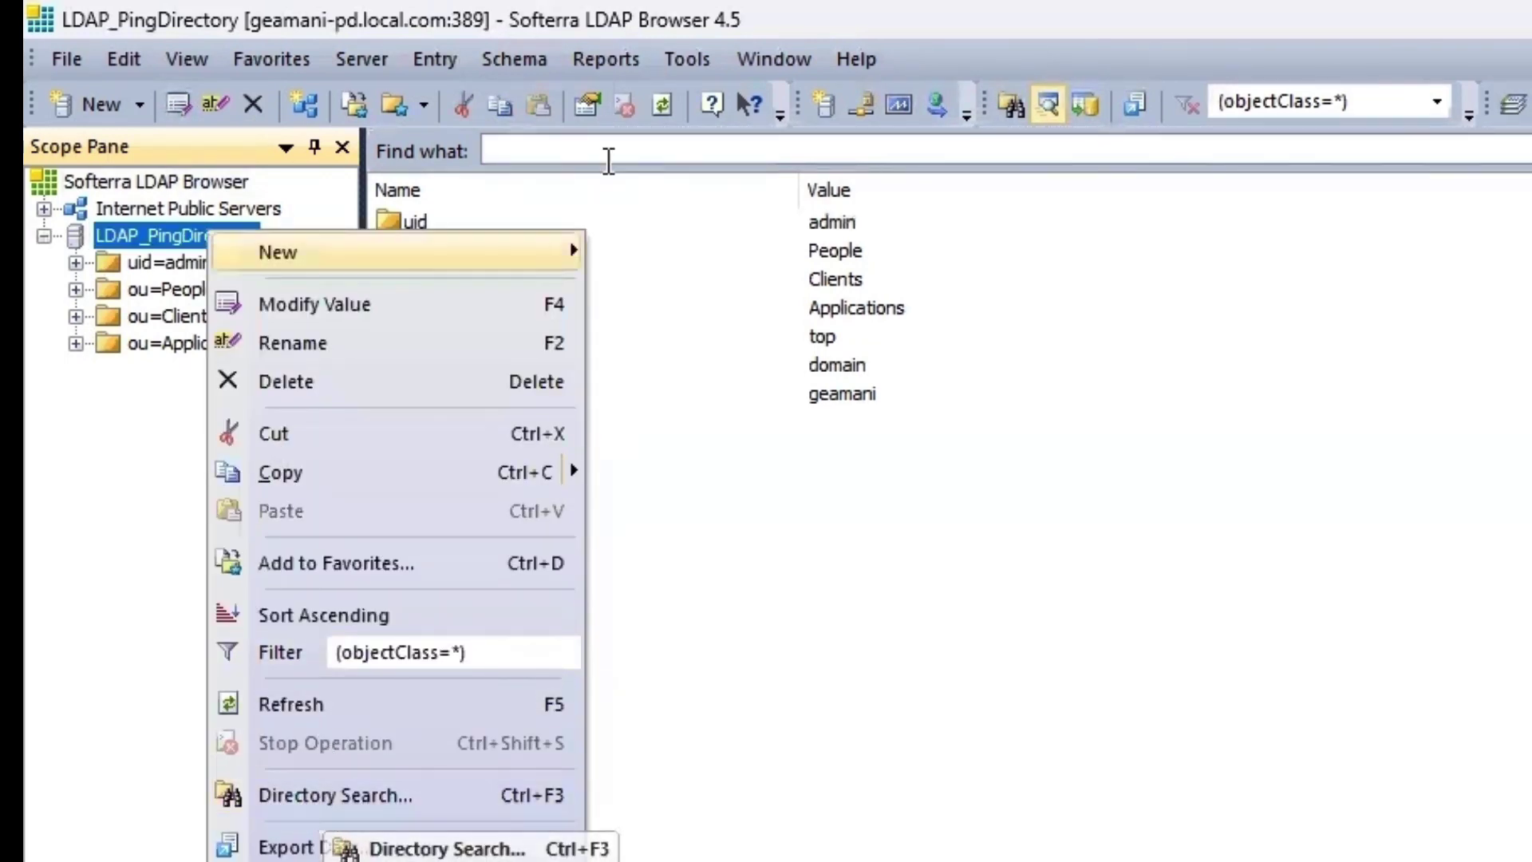
{"action": "left_click", "coordinate": [571, 150]}
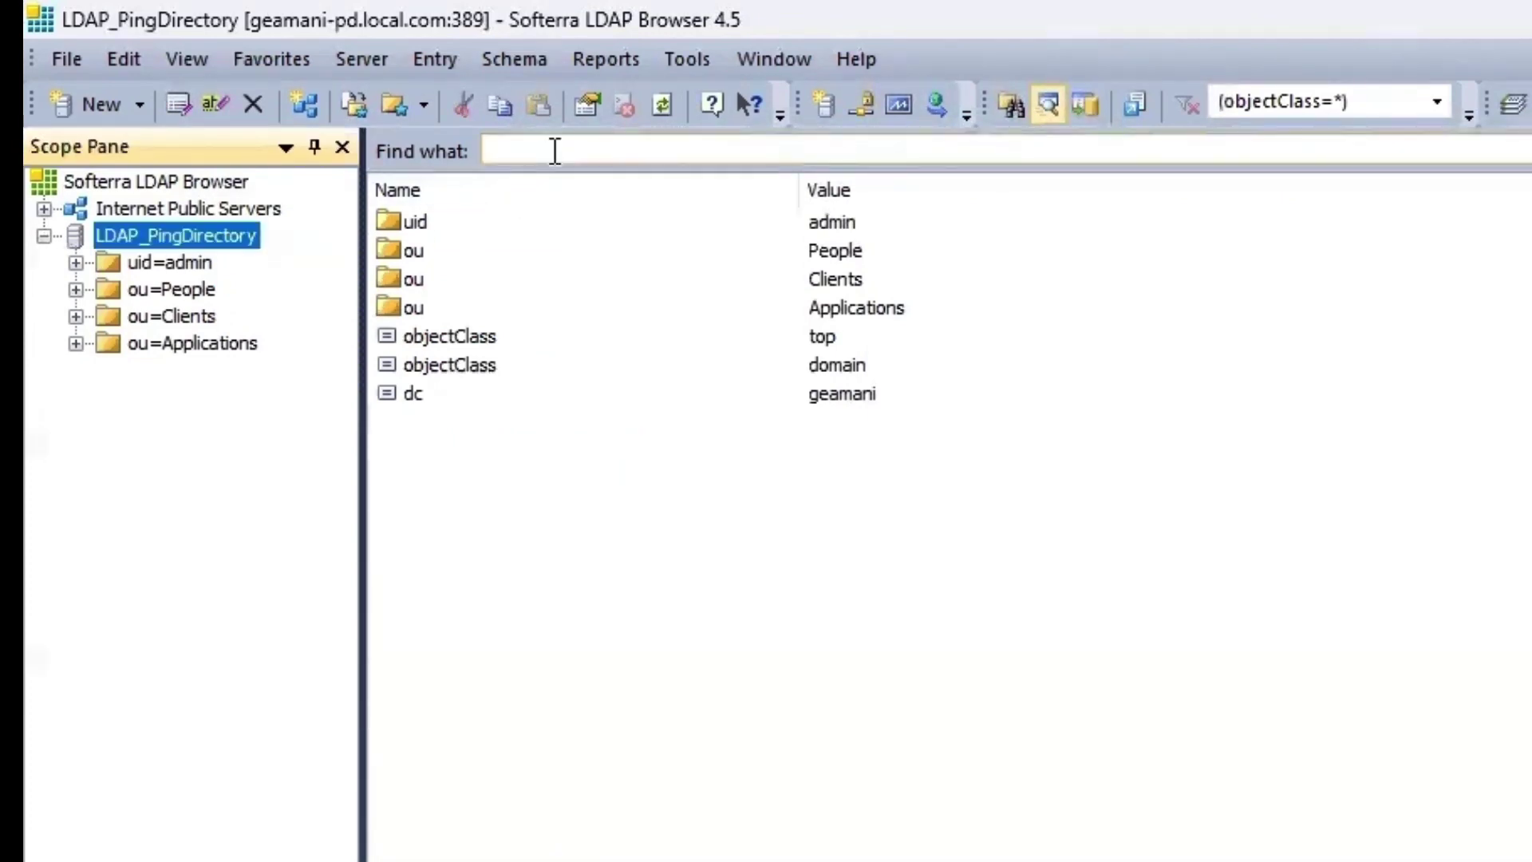
Search the LDAP_PingDirectory server for user.0 and open the matching entry to view its attributes
{"action": "left_click", "coordinate": [555, 151]}
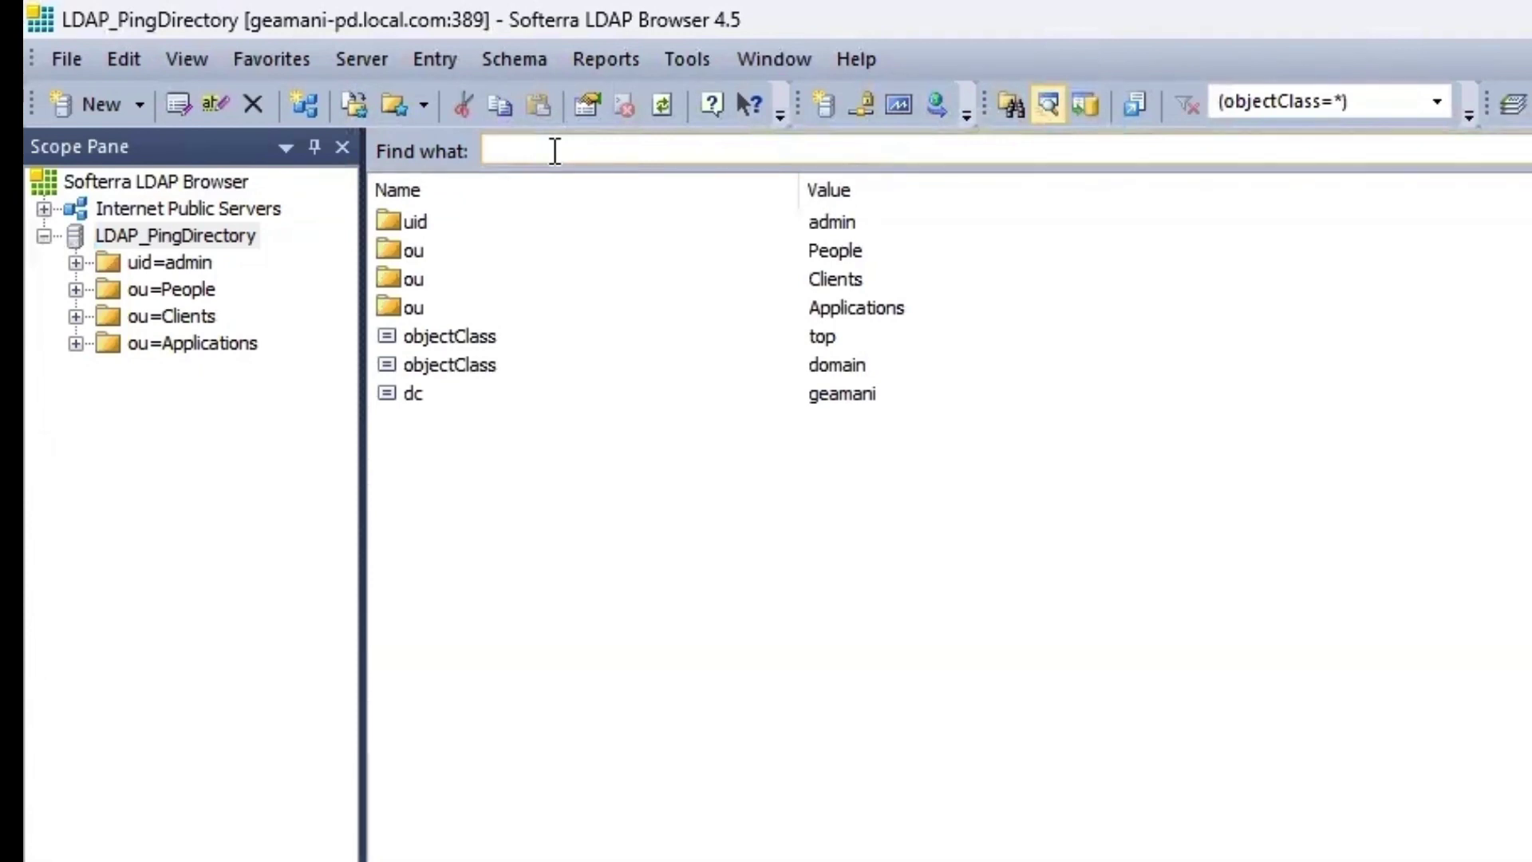
{"action": "type", "text": "uidser"}
{"action": "key", "text": "BackSpace"}
{"action": "key", "text": "BackSpace"}
{"action": "key", "text": "BackSpace"}
{"action": "key", "text": "BackSpace"}
{"action": "key", "text": "BackSpace"}
{"action": "key", "text": "BackSpace"}
{"action": "type", "text": "user"}
{"action": "type", "text": "0"}
{"action": "key", "text": "Return"}
{"action": "double_click", "coordinate": [983, 227]}
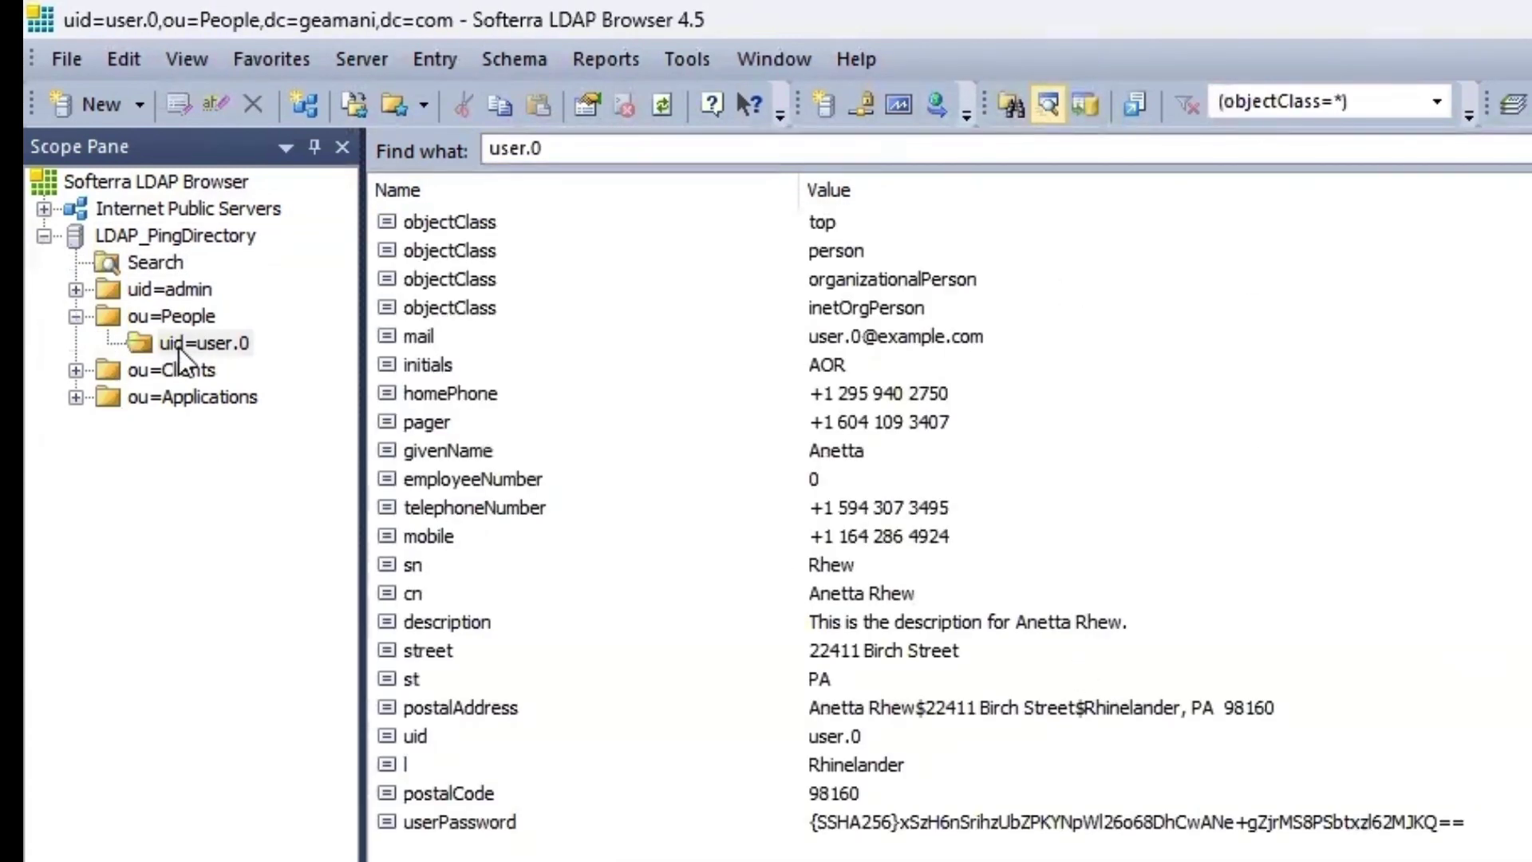
Try to search for user.2 from within the uid=user.0 entry
{"action": "left_click", "coordinate": [582, 152]}
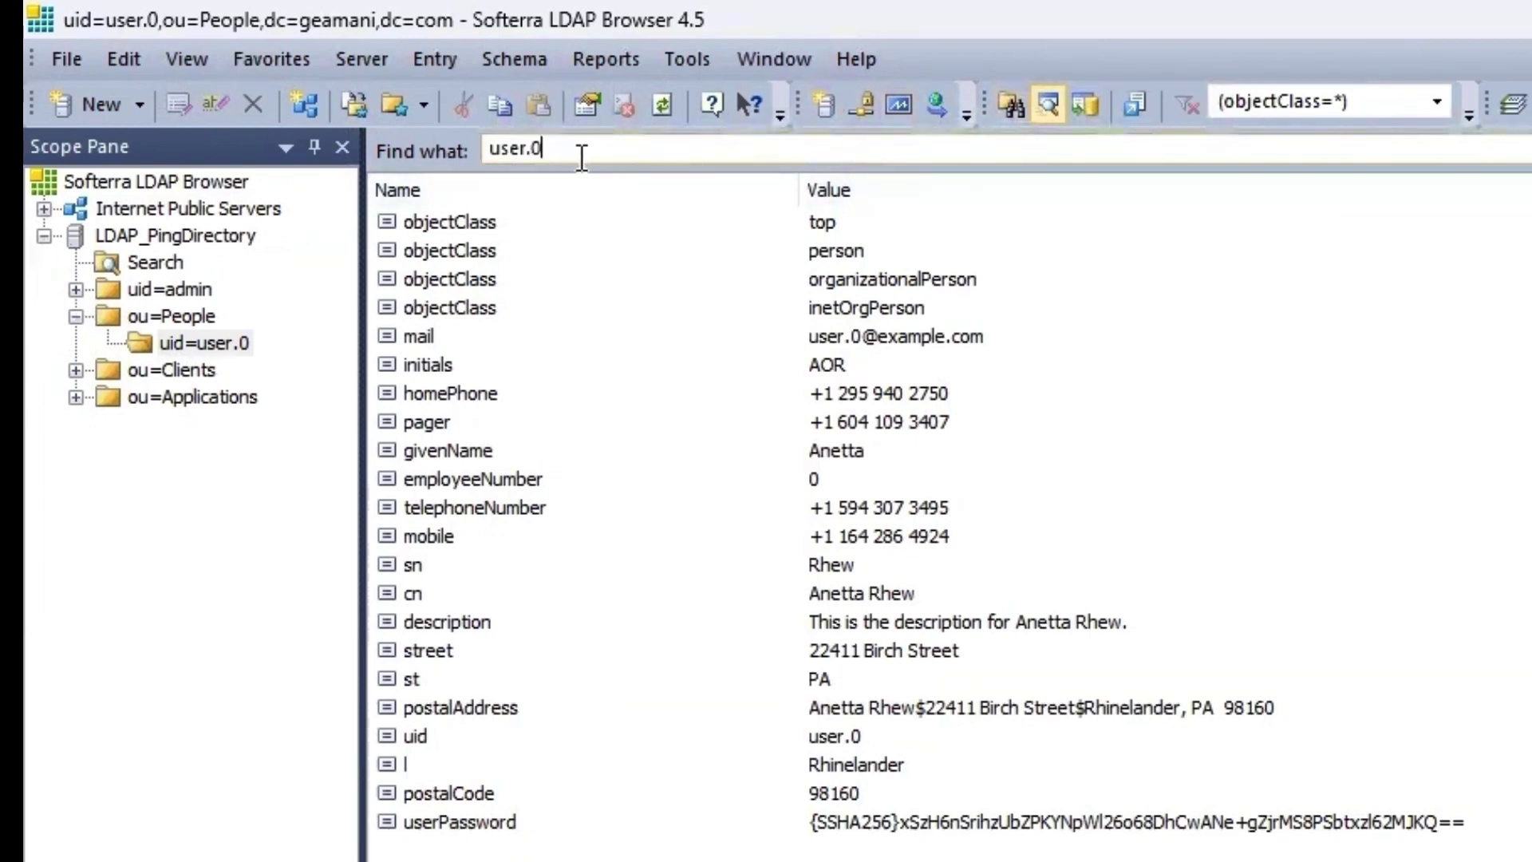
{"action": "key", "text": "BackSpace"}
{"action": "key", "text": "BackSpace"}
{"action": "key", "text": "BackSpace"}
{"action": "key", "text": "BackSpace"}
{"action": "key", "text": "BackSpace"}
{"action": "key", "text": "BackSpace"}
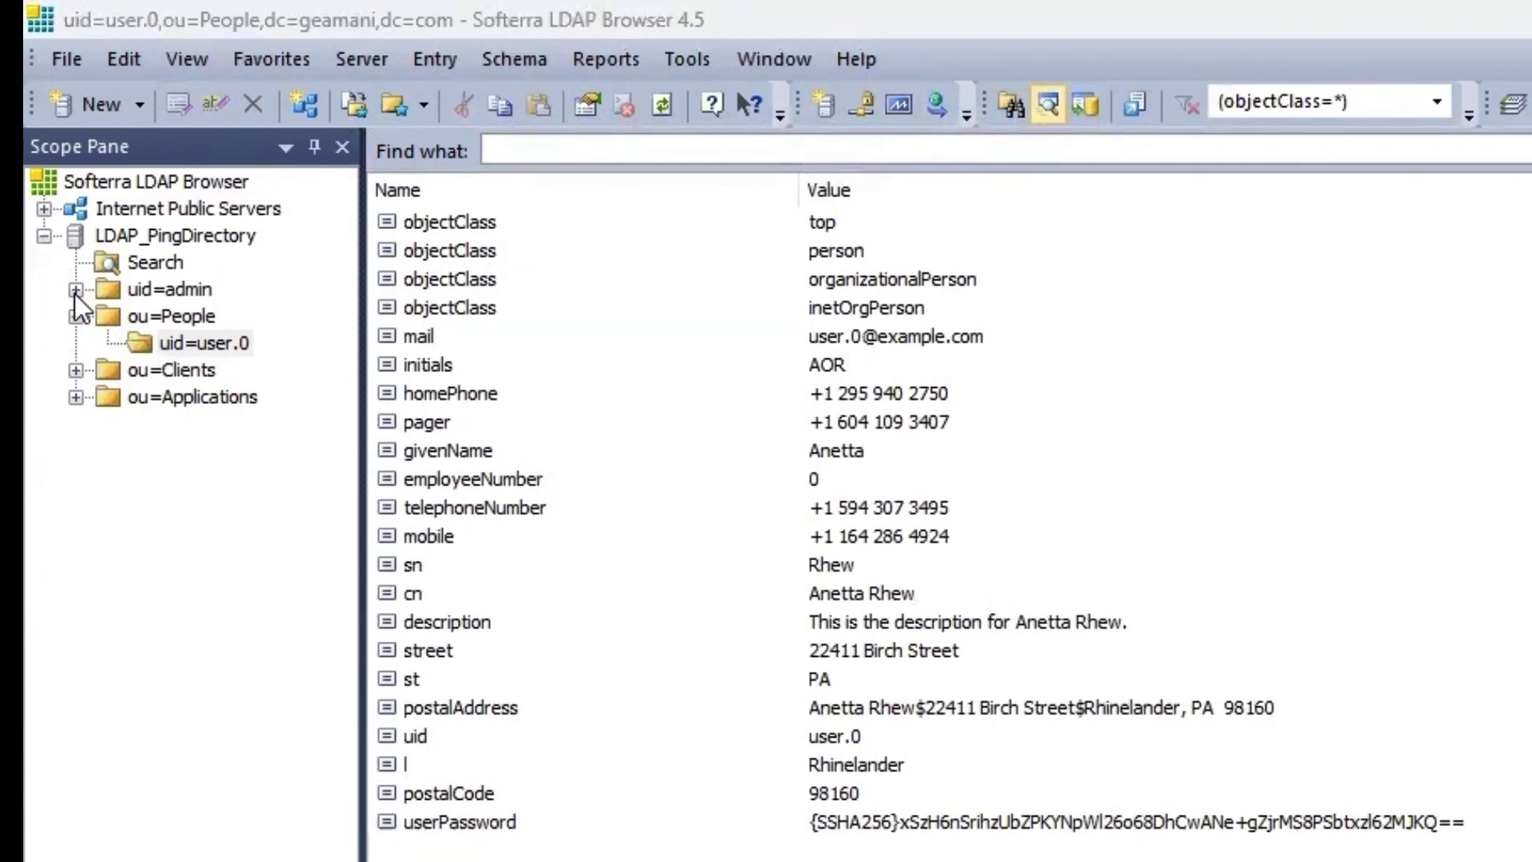
{"action": "left_click", "coordinate": [488, 150]}
{"action": "type", "text": "u"}
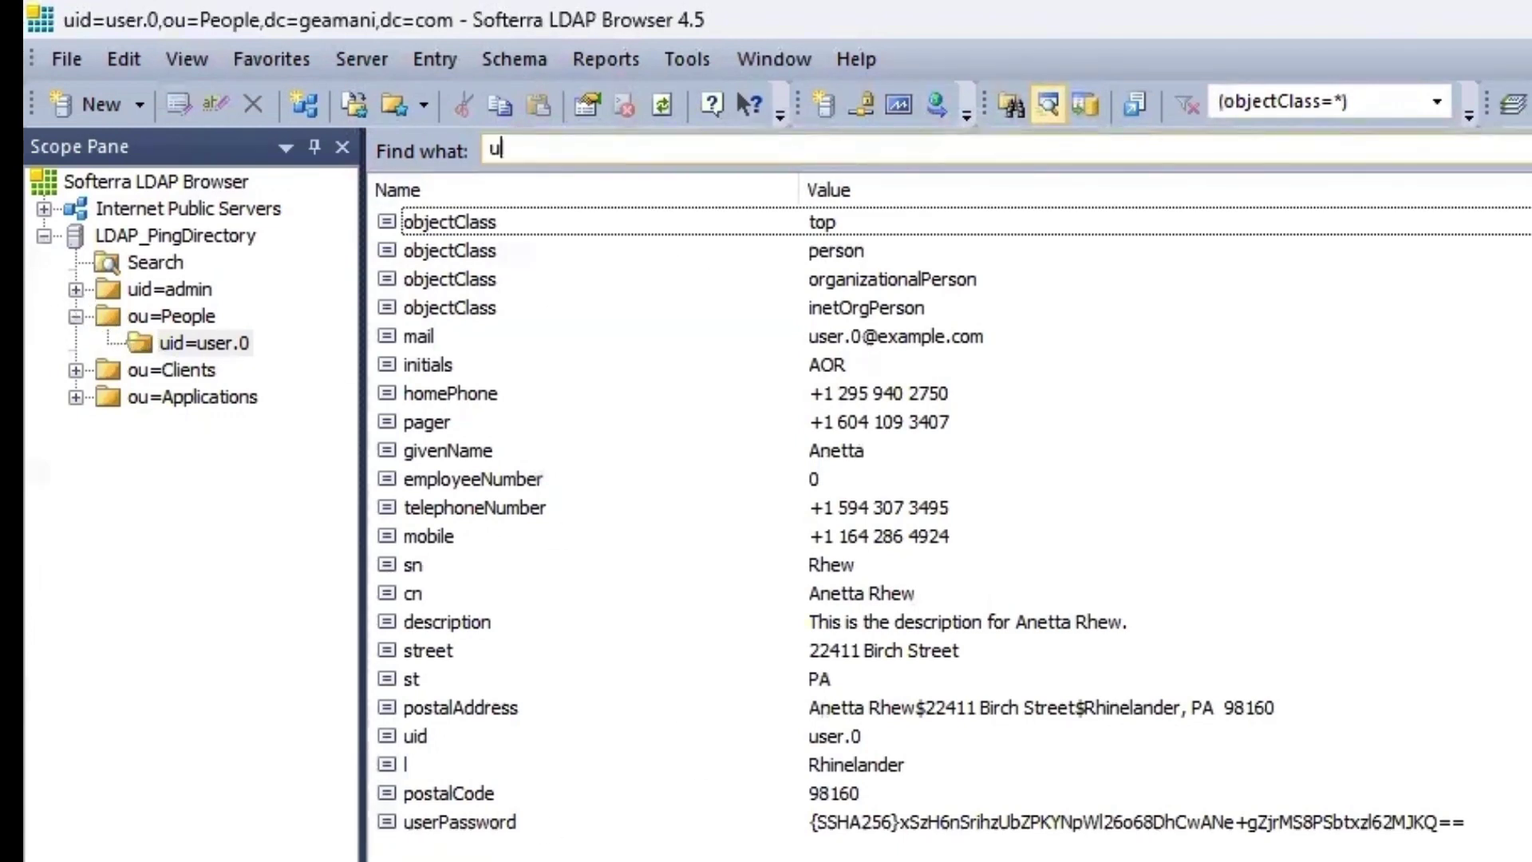
{"action": "type", "text": "ser.2"}
{"action": "key", "text": "Return"}
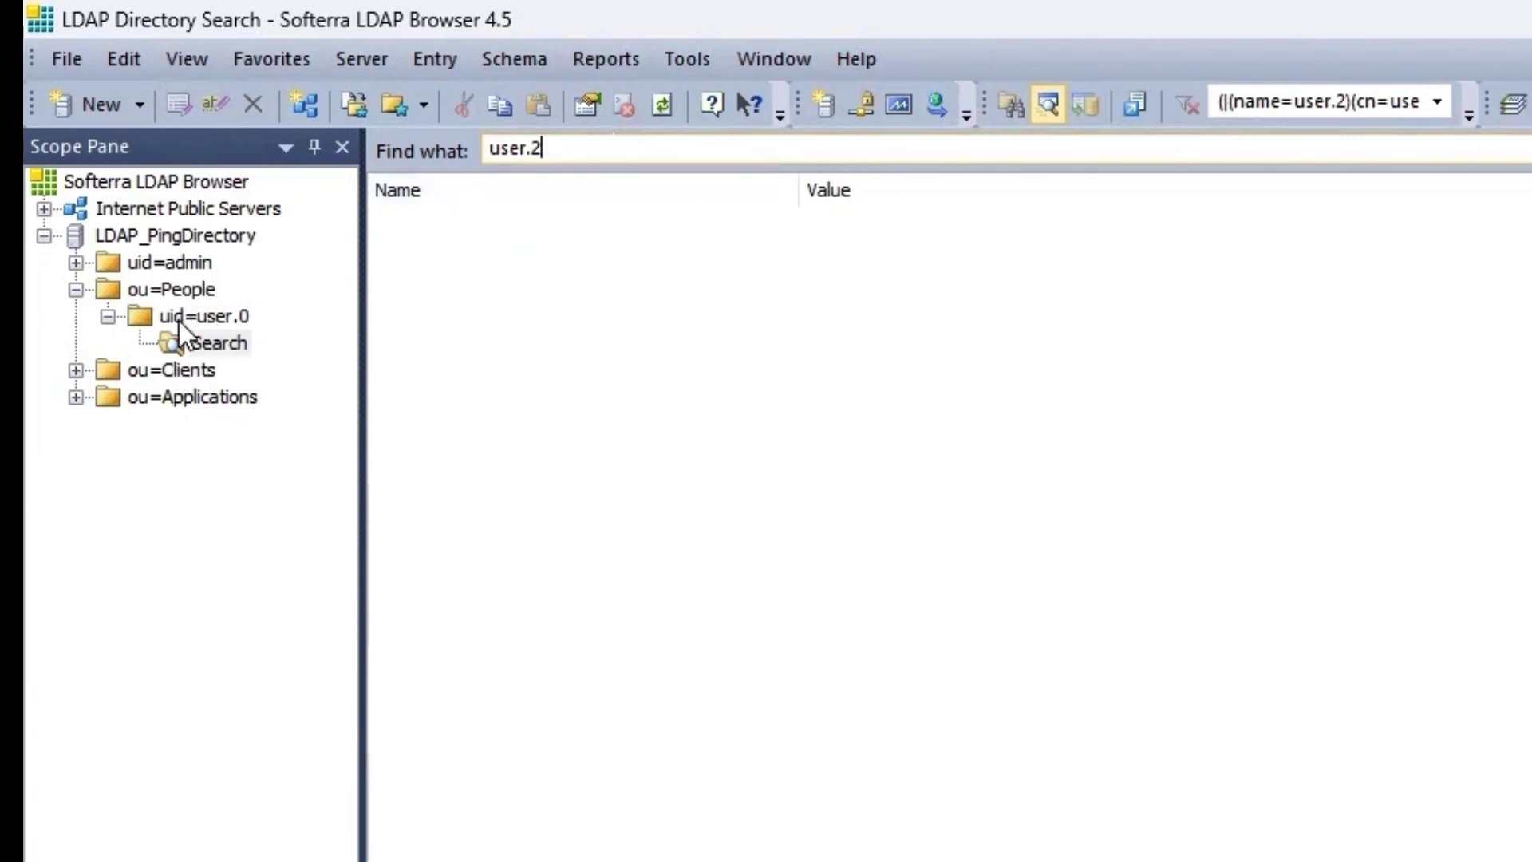
Rerun the user.2 search from the LDAP_PingDirectory root and open the matching entry
{"action": "left_click", "coordinate": [174, 237]}
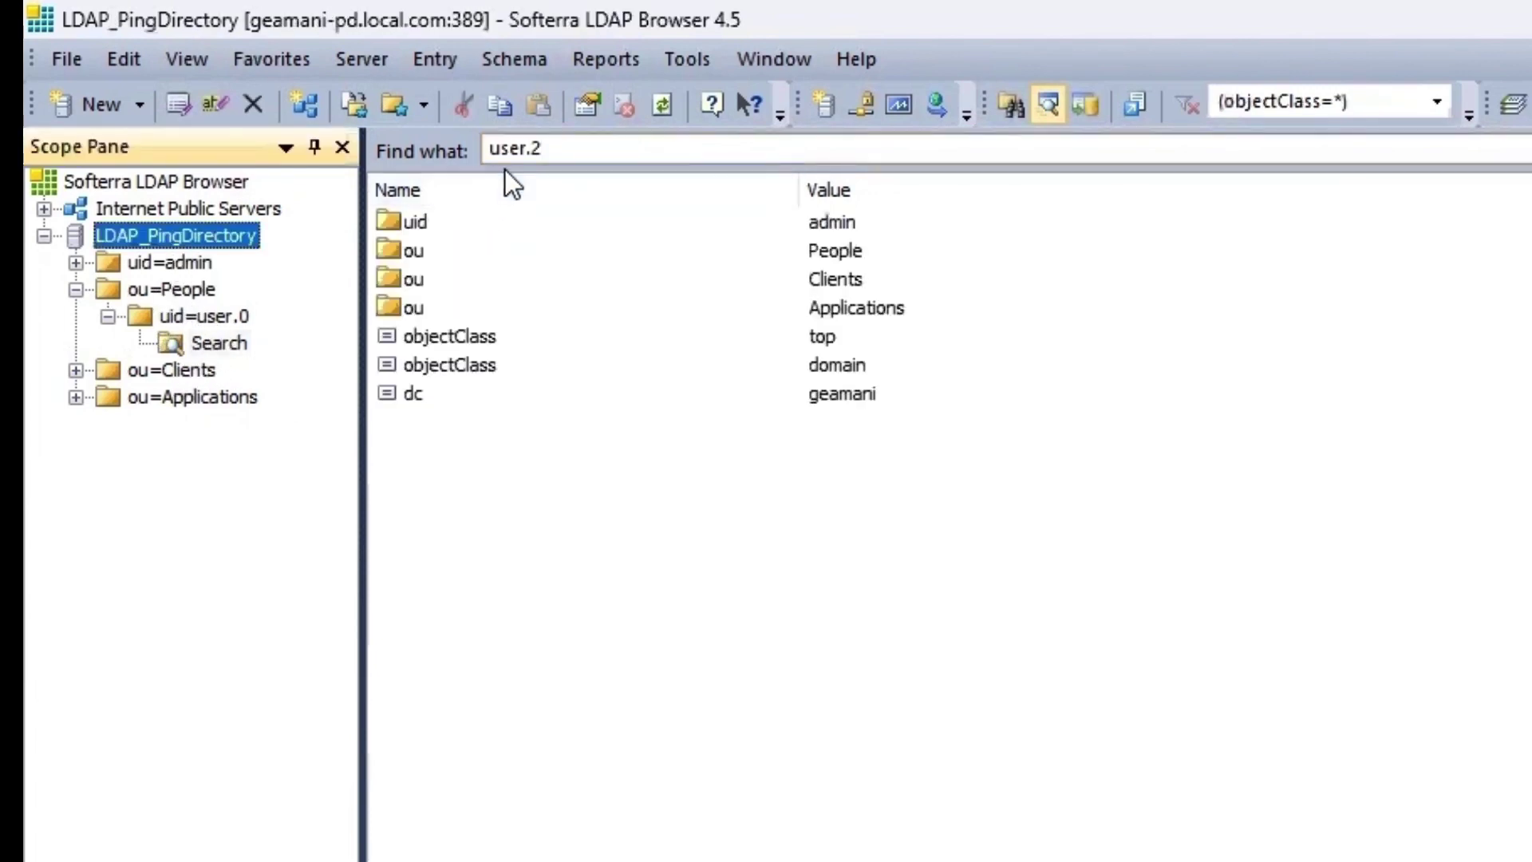
{"action": "left_click", "coordinate": [619, 150]}
{"action": "key", "text": "Return"}
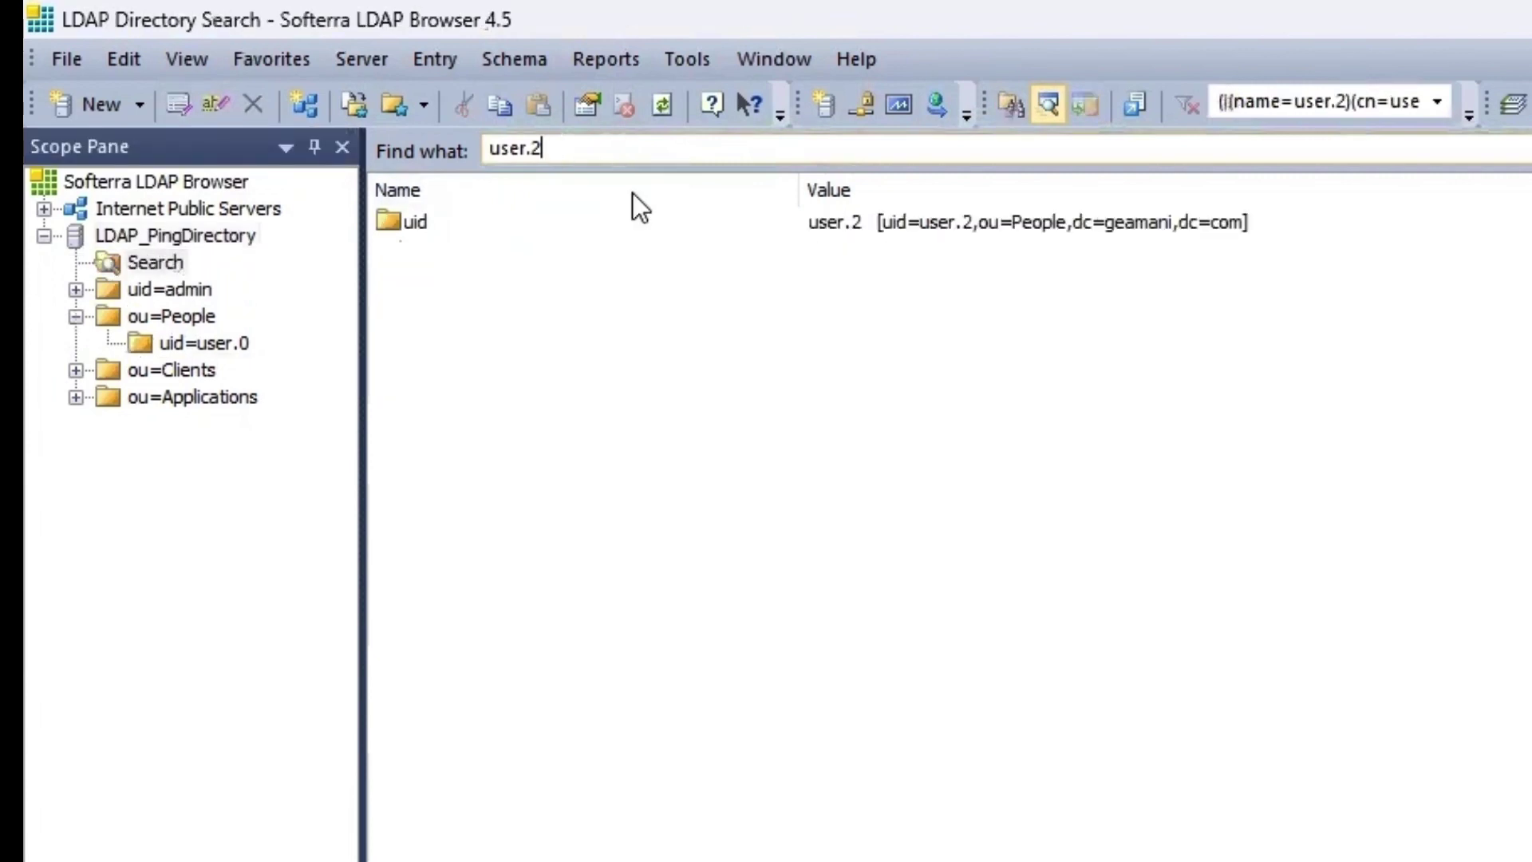
{"action": "double_click", "coordinate": [451, 224]}
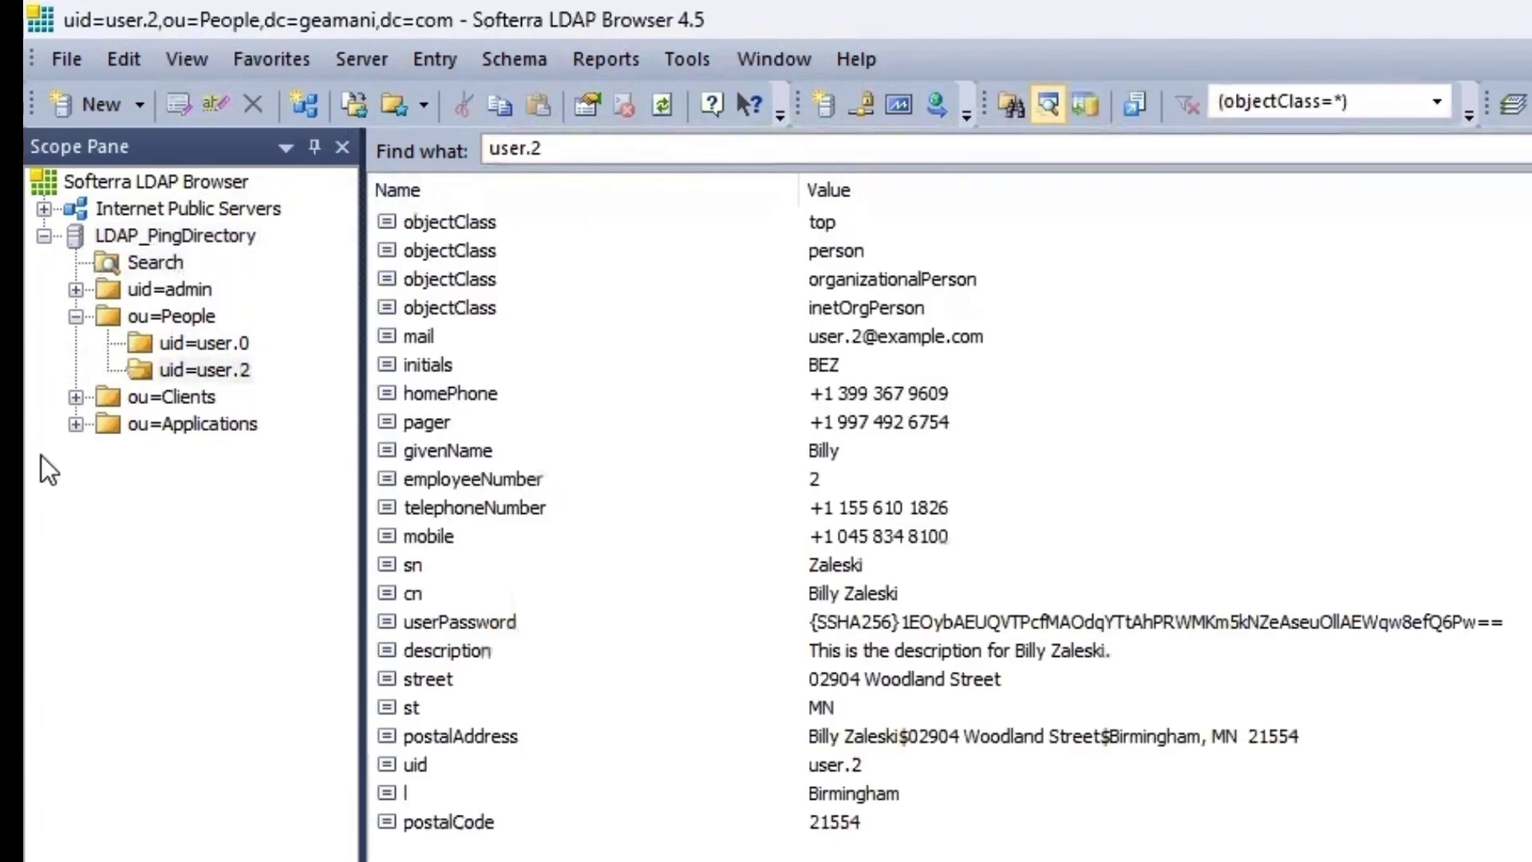
Search for user.5 from the LDAP_PingDirectory root and look through the attribute groups available for the search
{"action": "left_click", "coordinate": [179, 237]}
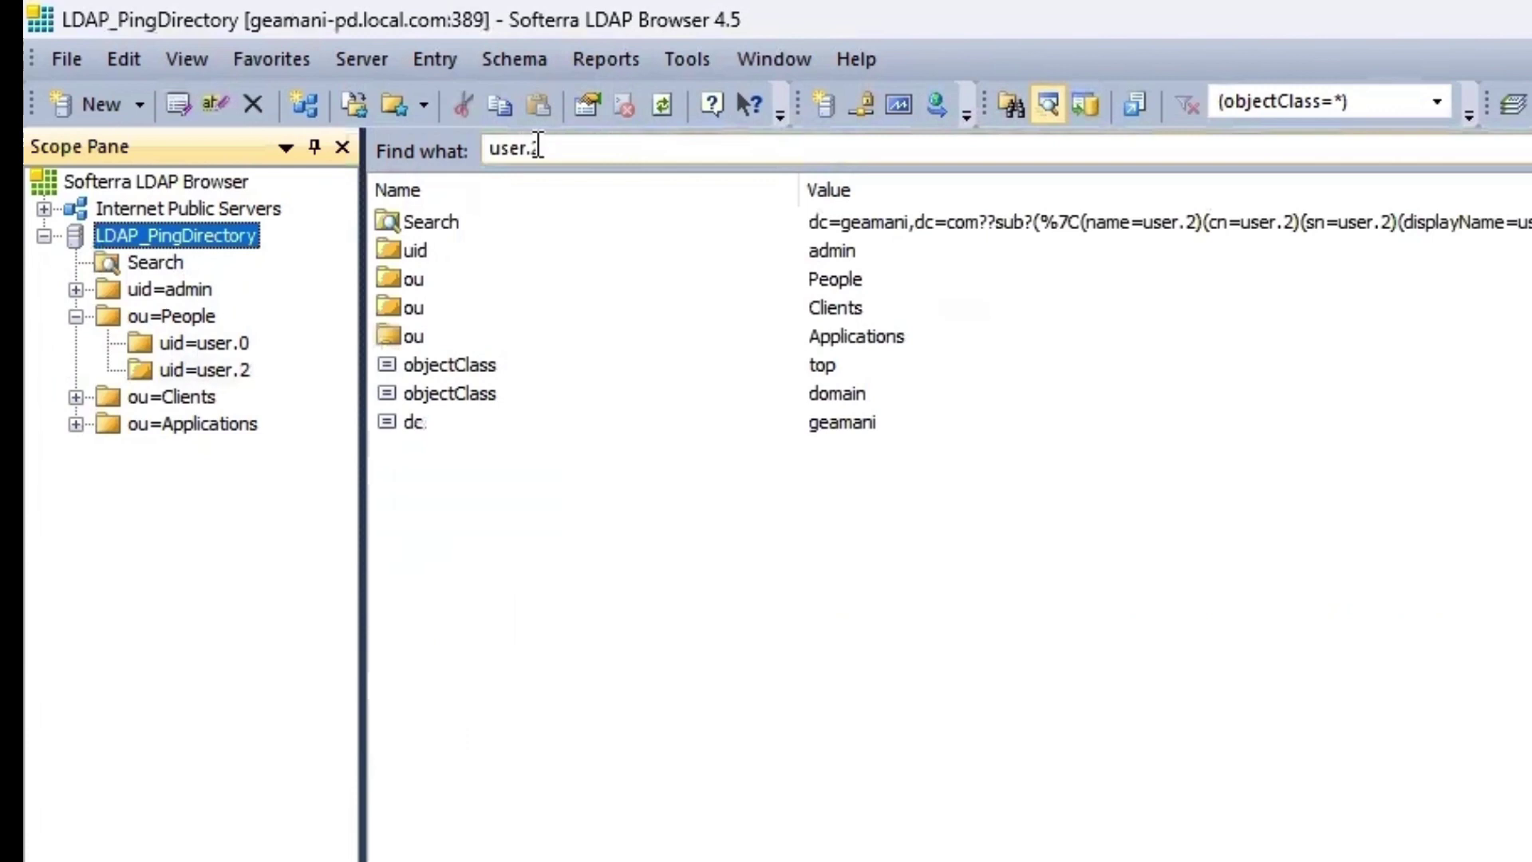
{"action": "left_click", "coordinate": [605, 151]}
{"action": "key", "text": "BackSpace"}
{"action": "type", "text": "5"}
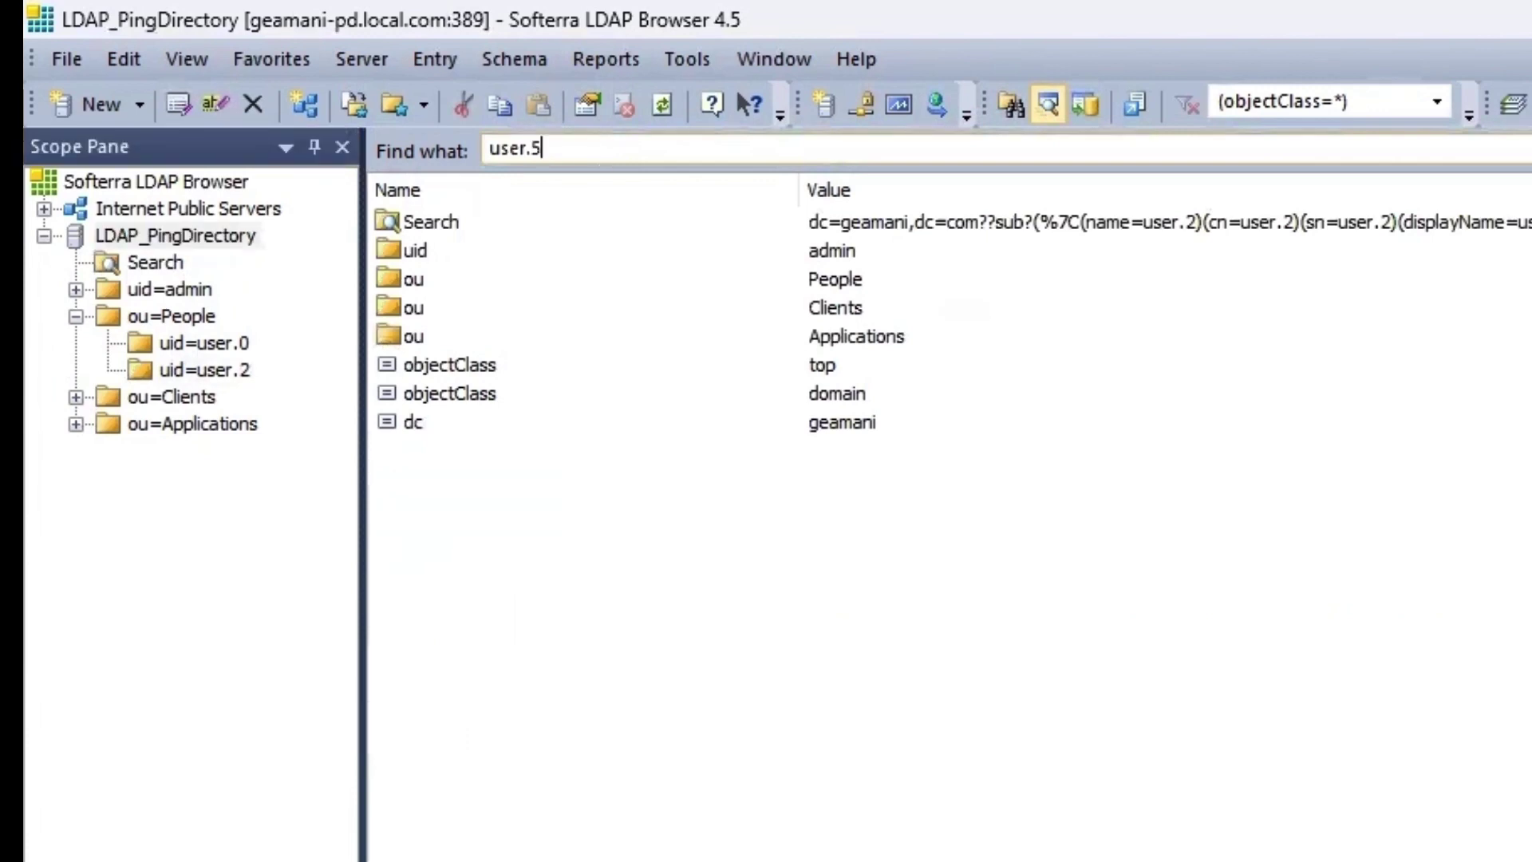
{"action": "key", "text": "Return"}
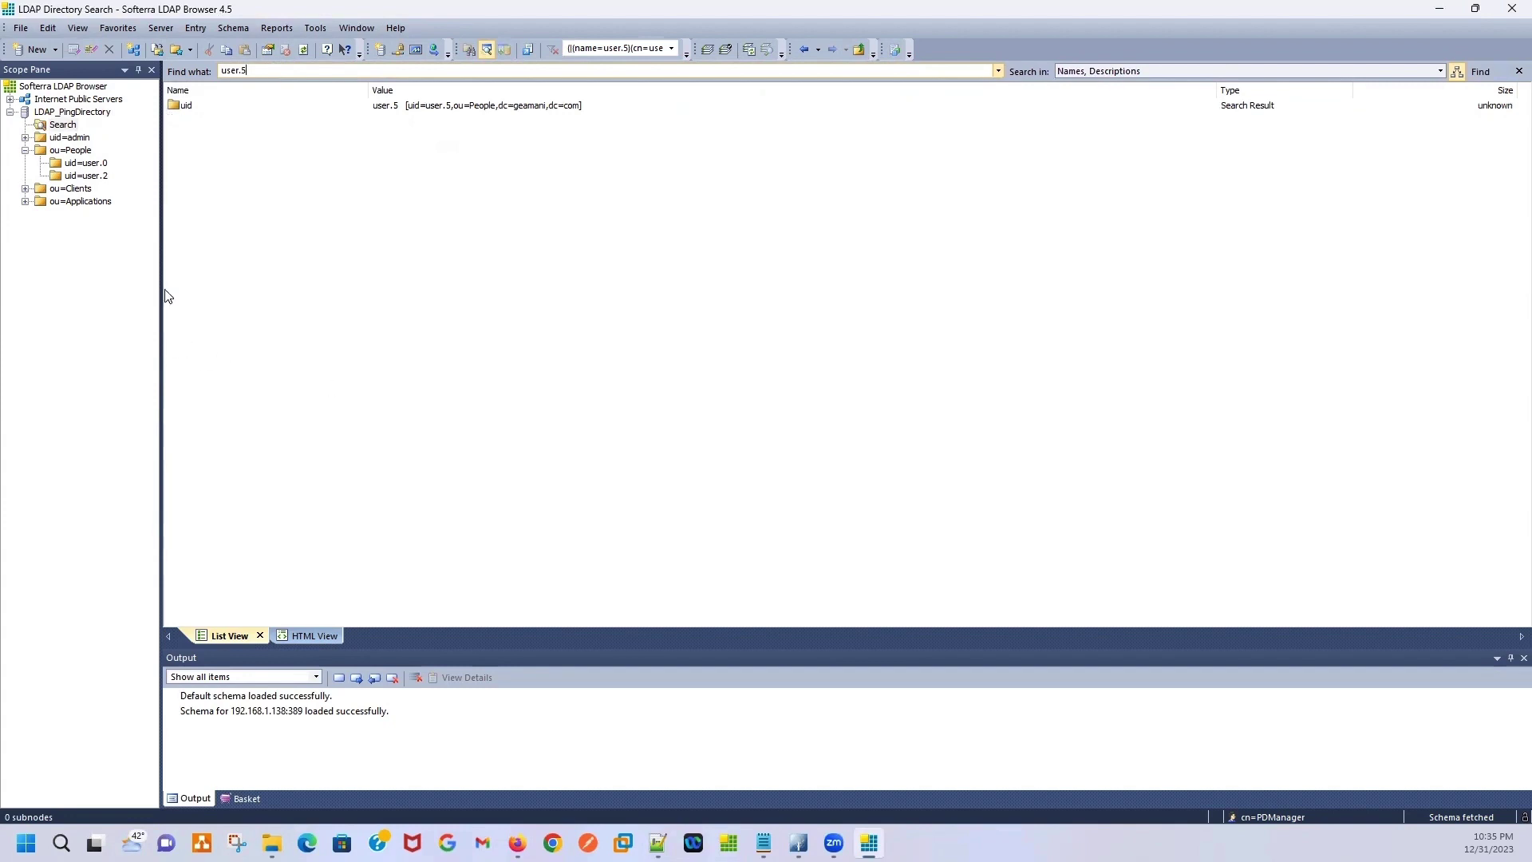
{"action": "left_click", "coordinate": [1162, 69]}
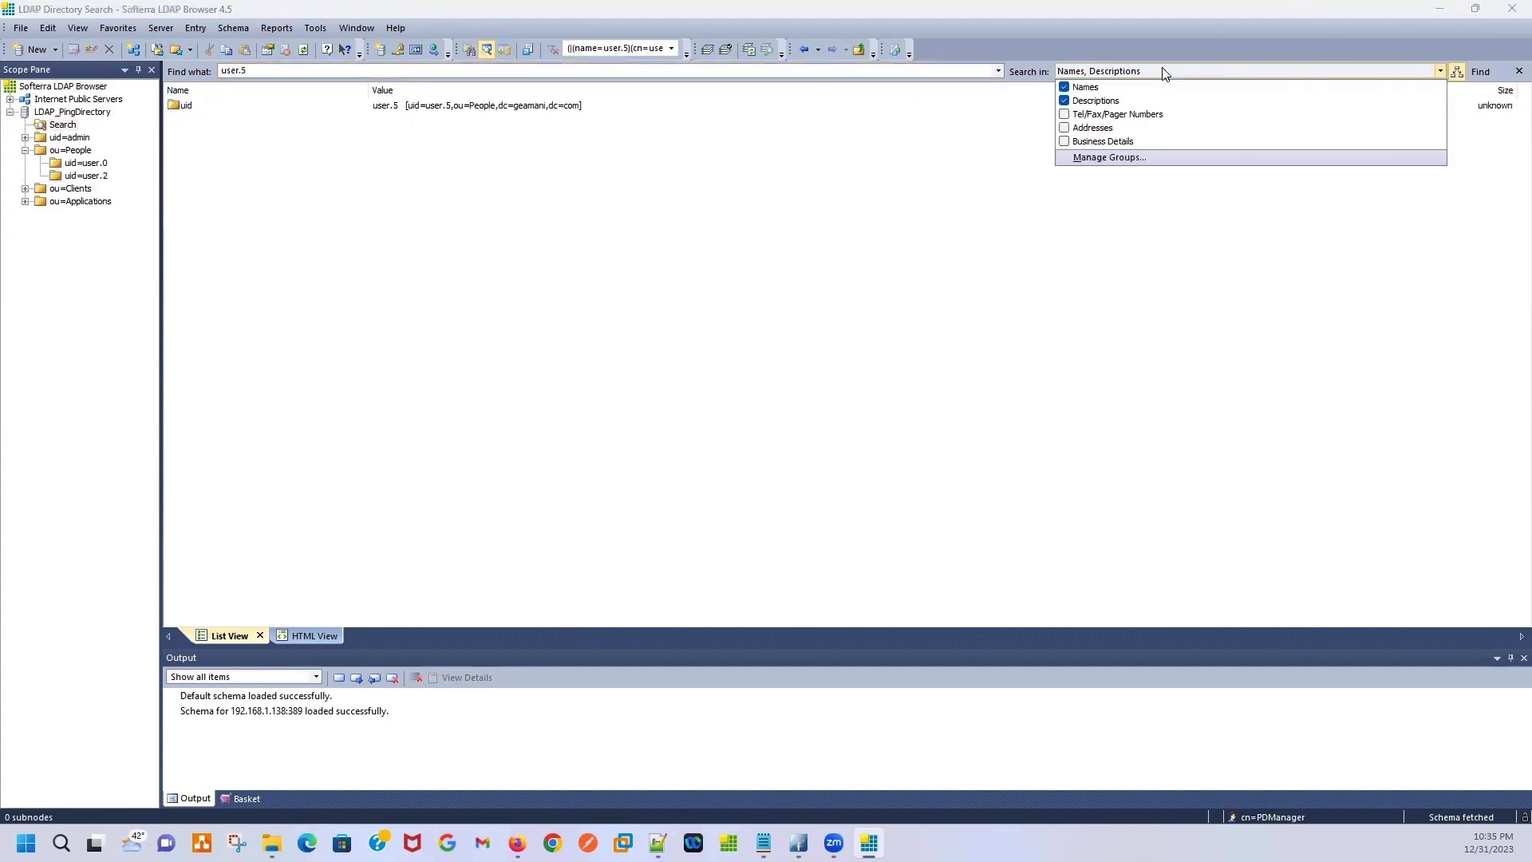
{"action": "left_click", "coordinate": [656, 335]}
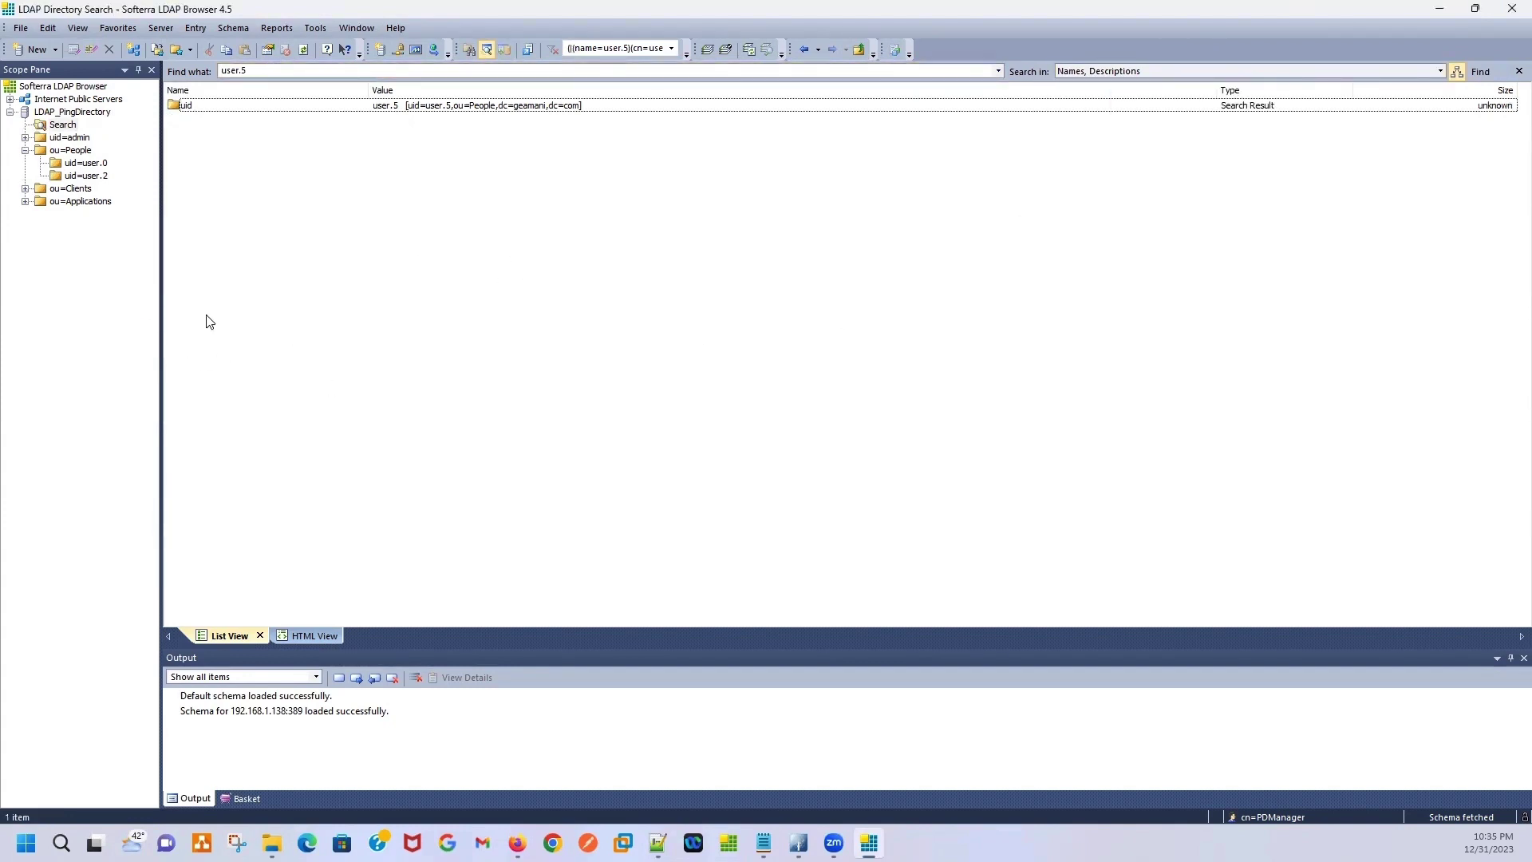
Run a Directory Search on LDAP_PingDirectory with the filter uid=user.0 under dc=geamani,dc=com
{"action": "left_click", "coordinate": [68, 112]}
{"action": "right_click", "coordinate": [67, 114]}
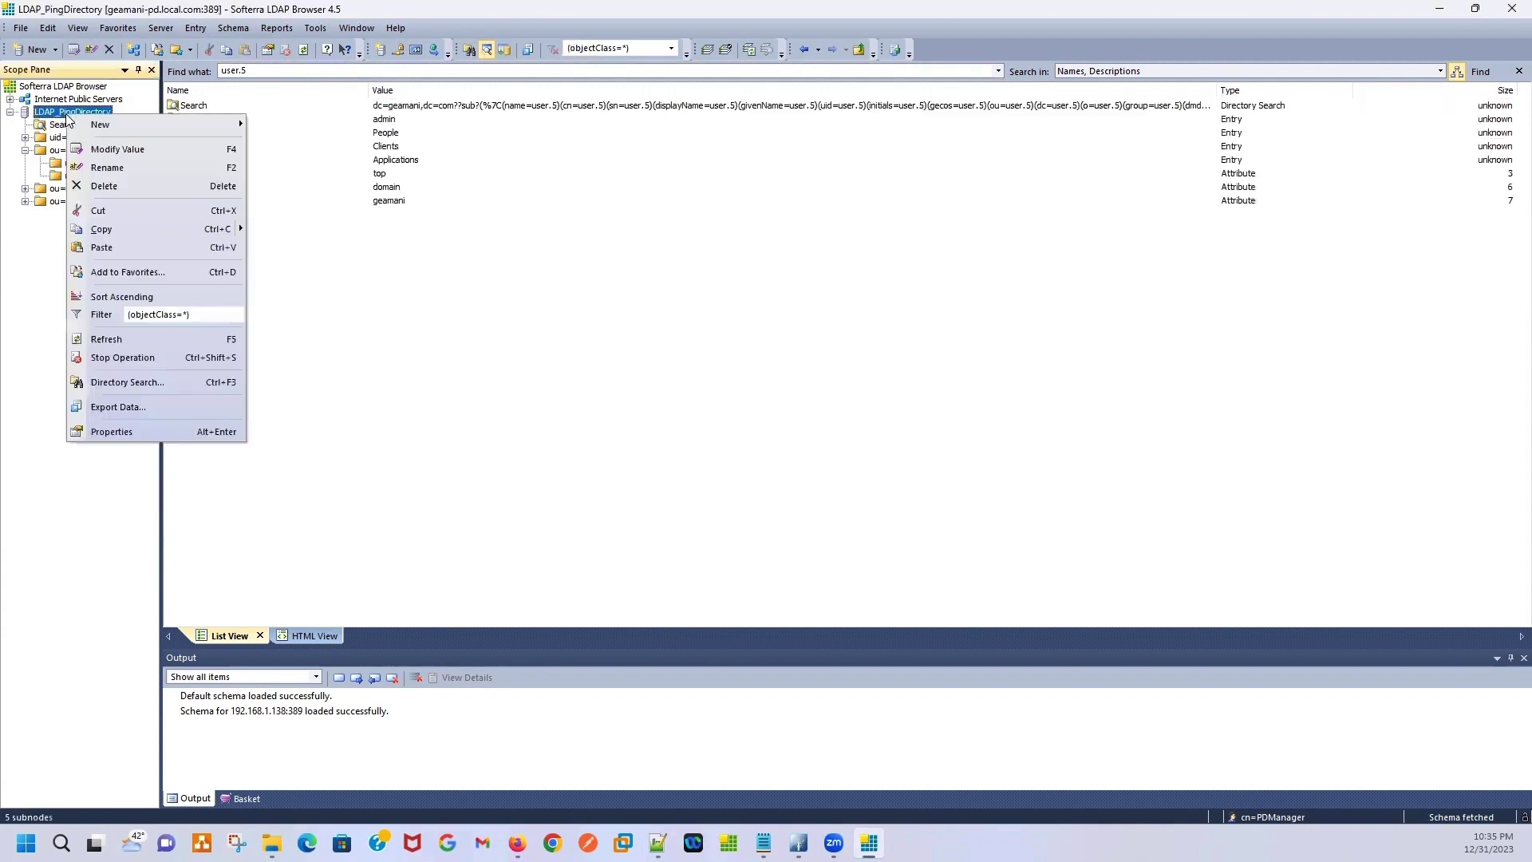
{"action": "left_click", "coordinate": [134, 381]}
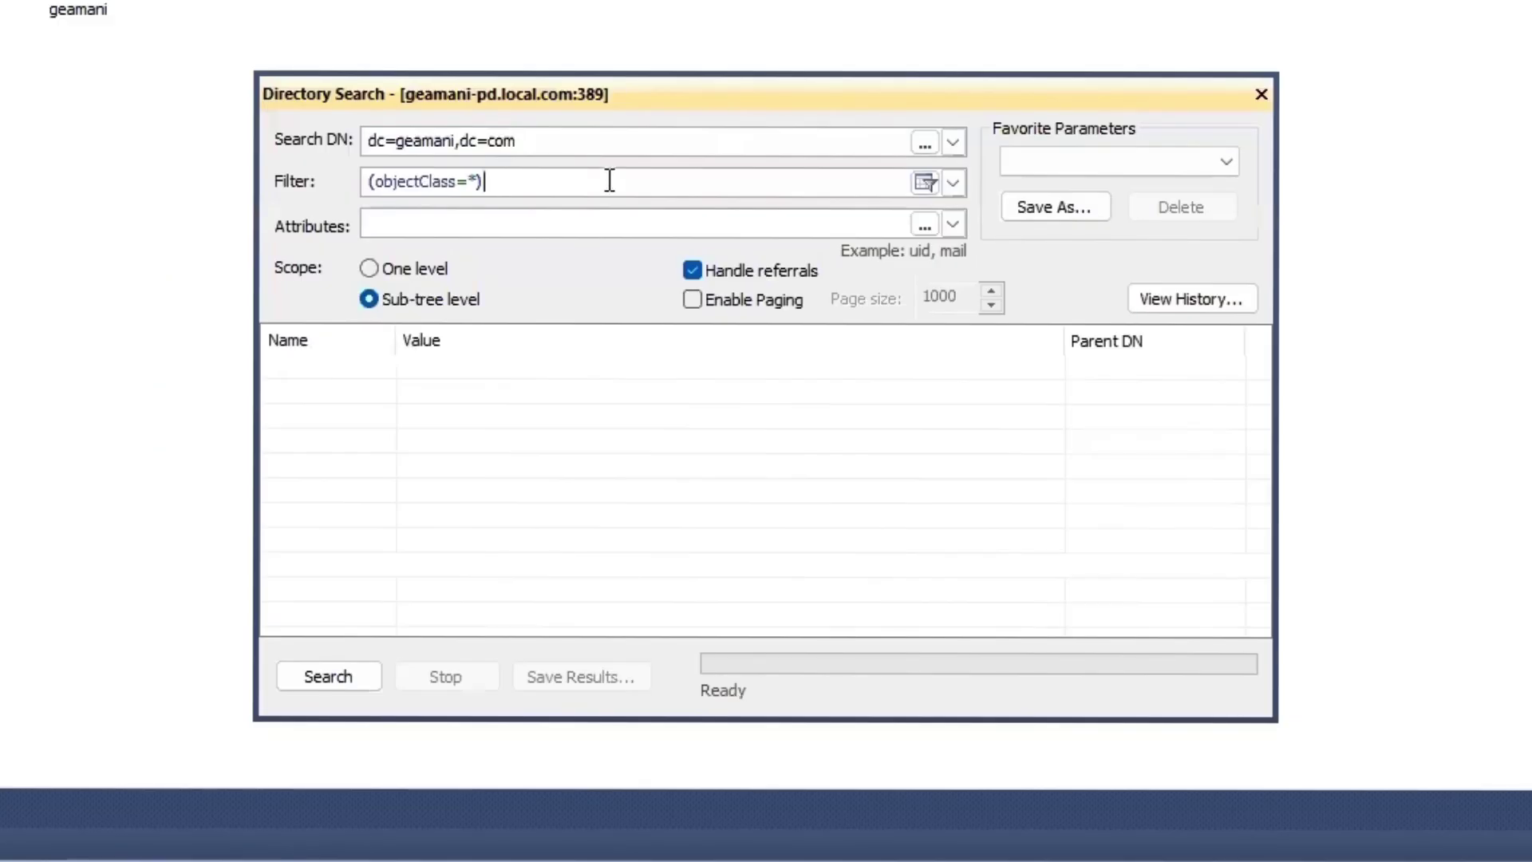
{"action": "key", "text": "Tab"}
{"action": "type", "text": "ui"}
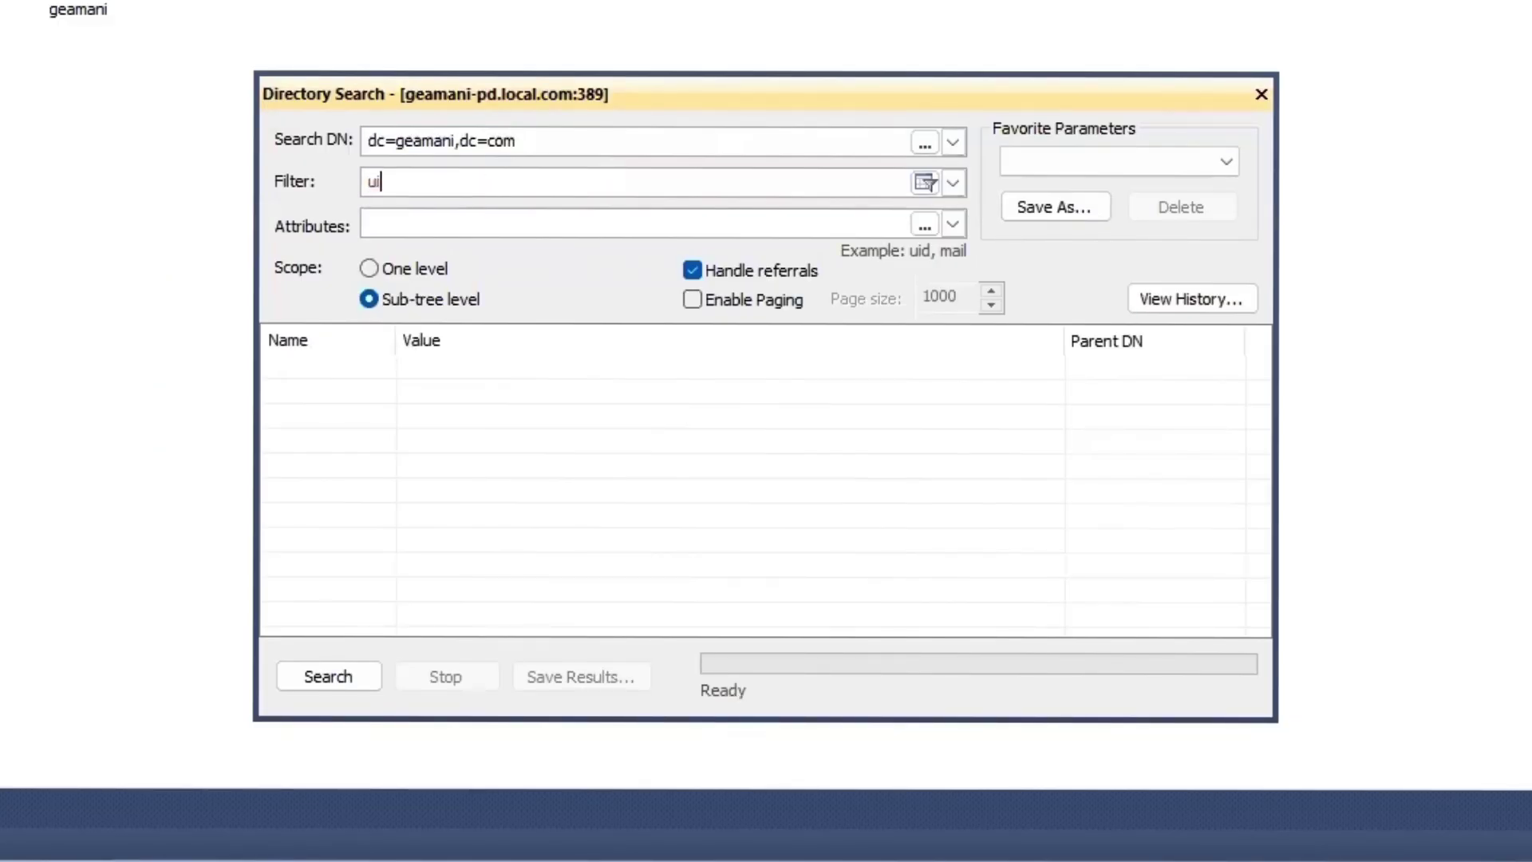
{"action": "type", "text": "d=user.0"}
{"action": "left_click", "coordinate": [304, 683]}
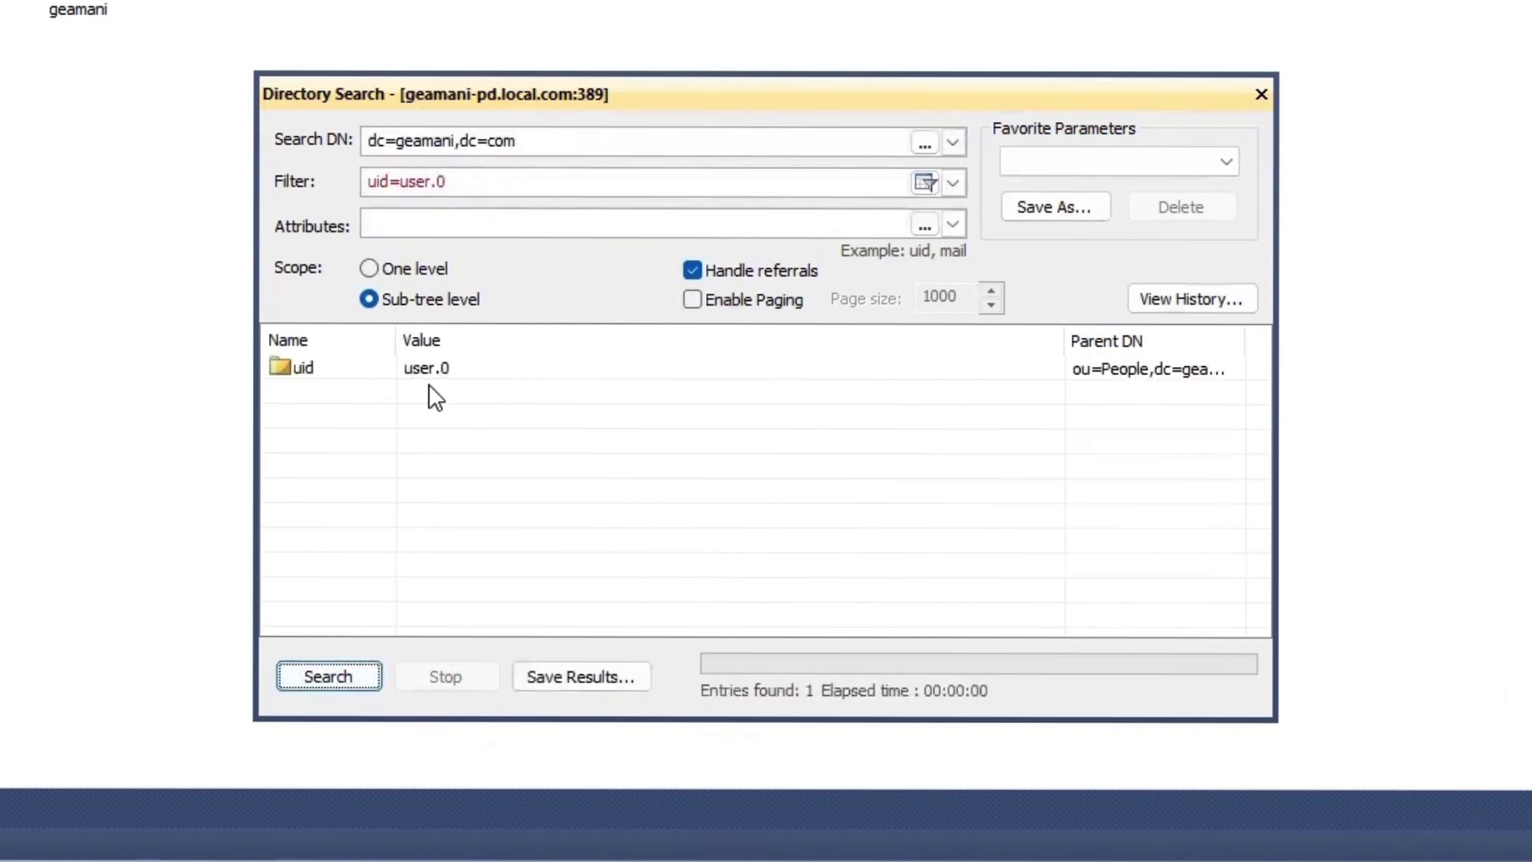
Return the sn, givenName and mail attributes in the uid=user.0 search and widen the Parent DN column of the results
{"action": "left_click", "coordinate": [435, 221]}
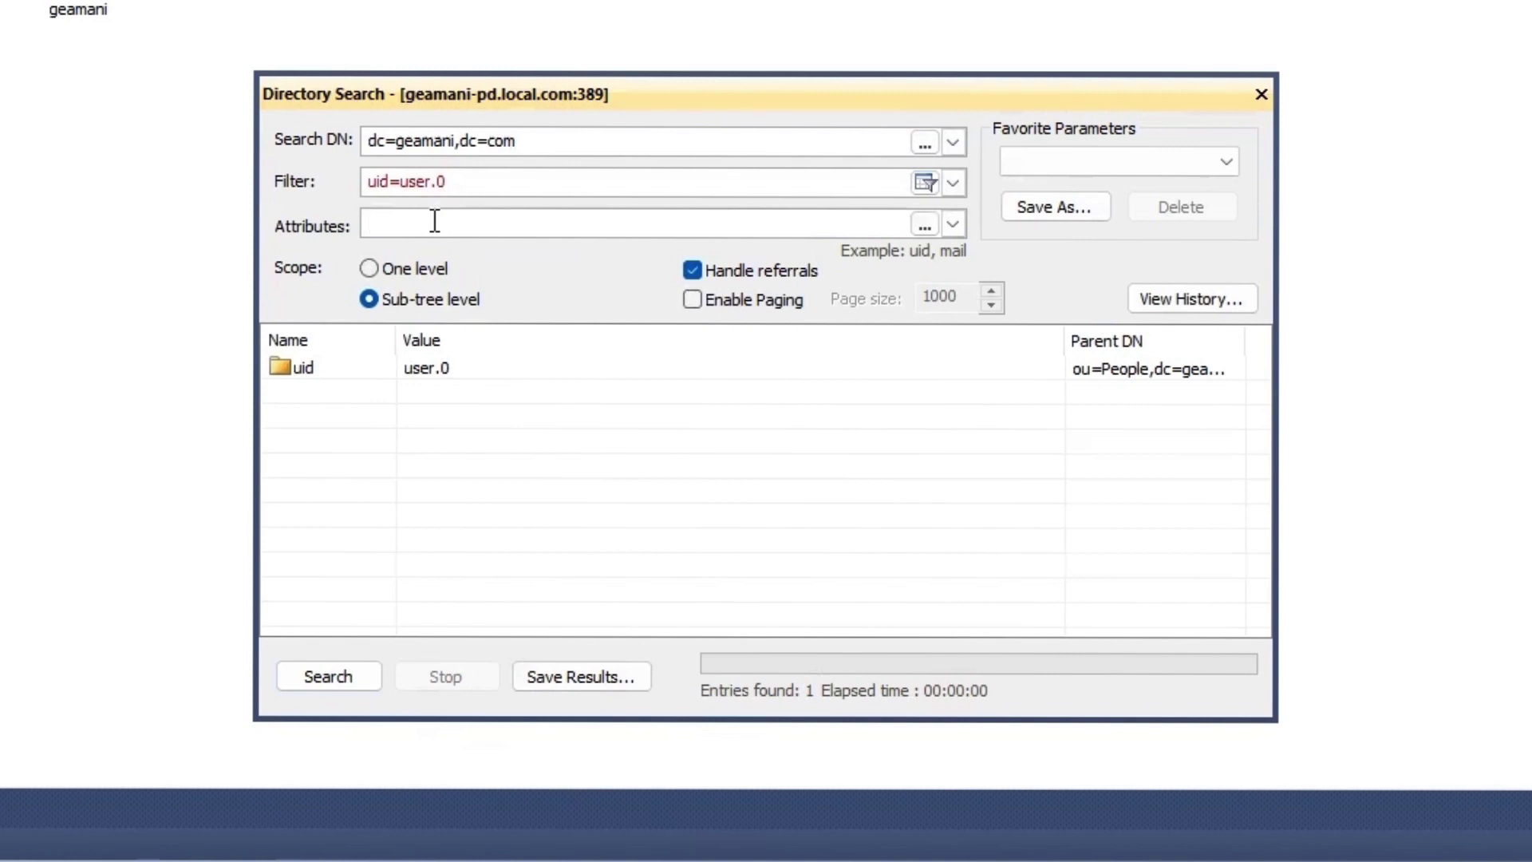
{"action": "type", "text": "sn"}
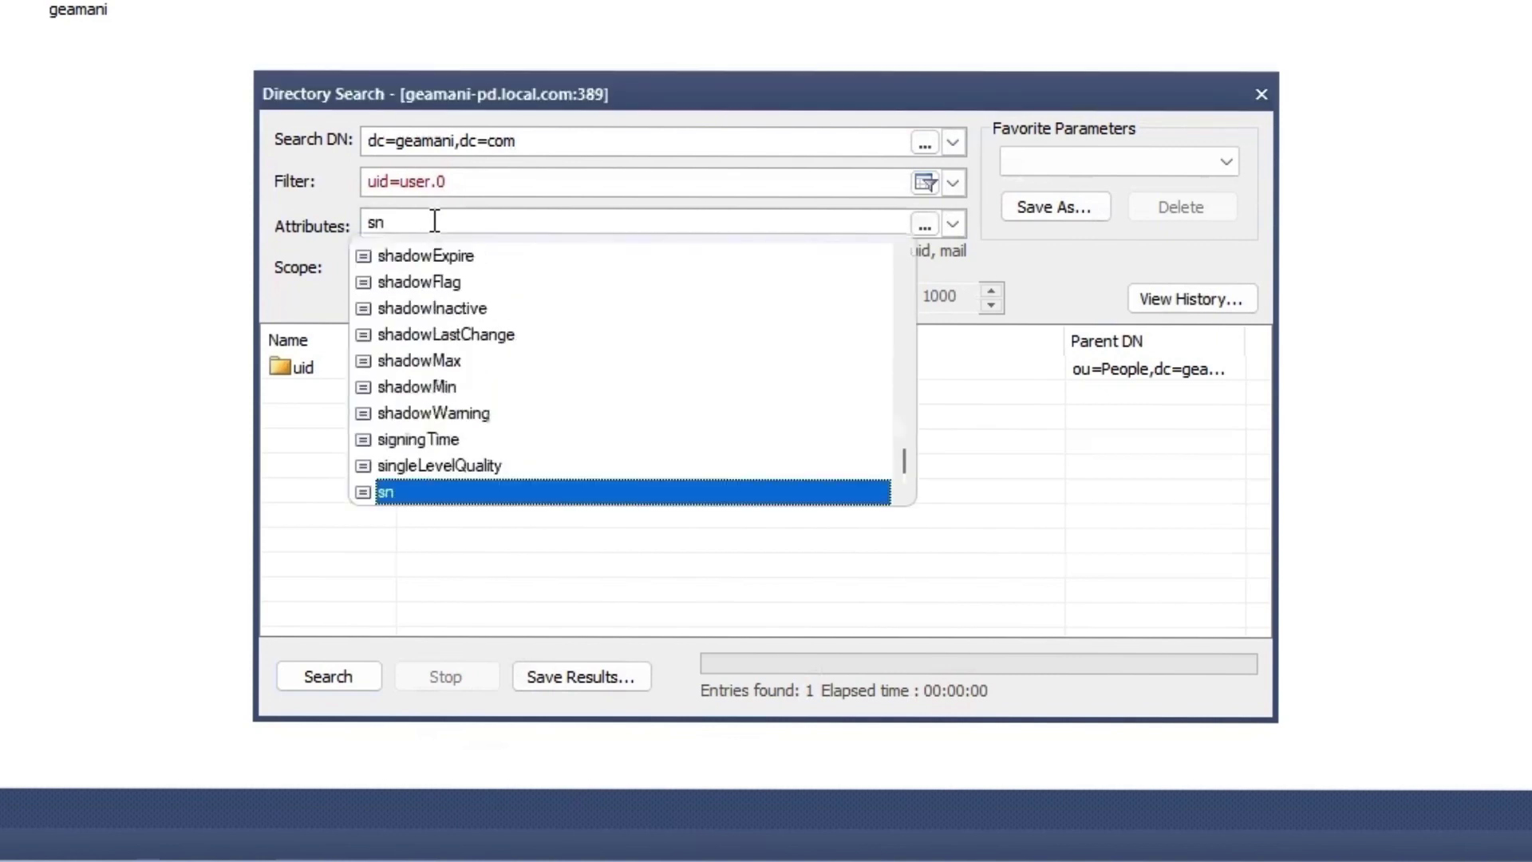
{"action": "type", "text": ", "}
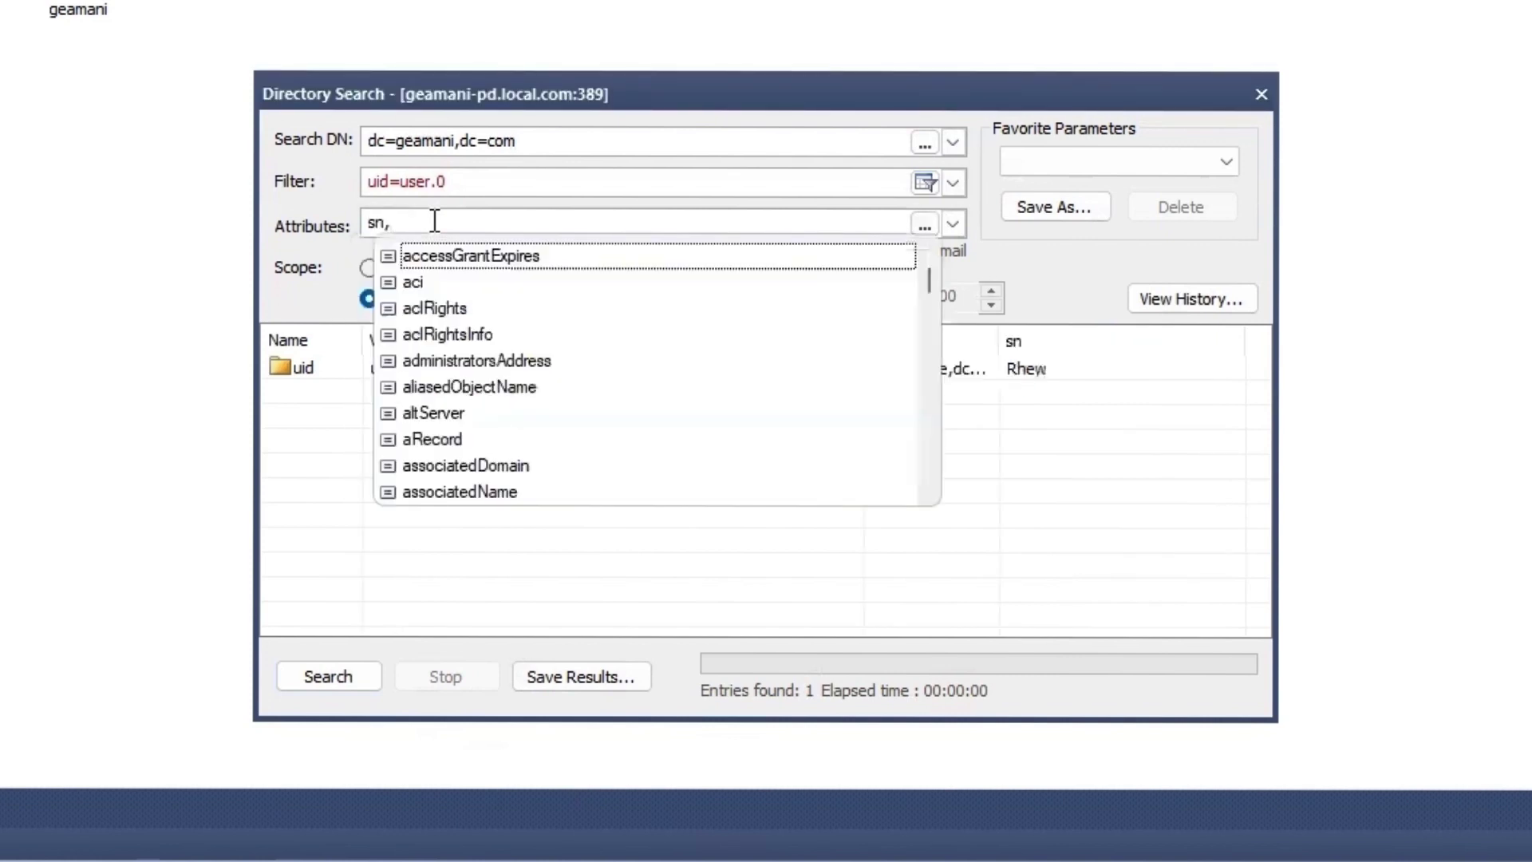
{"action": "type", "text": "give"}
{"action": "key", "text": "Return"}
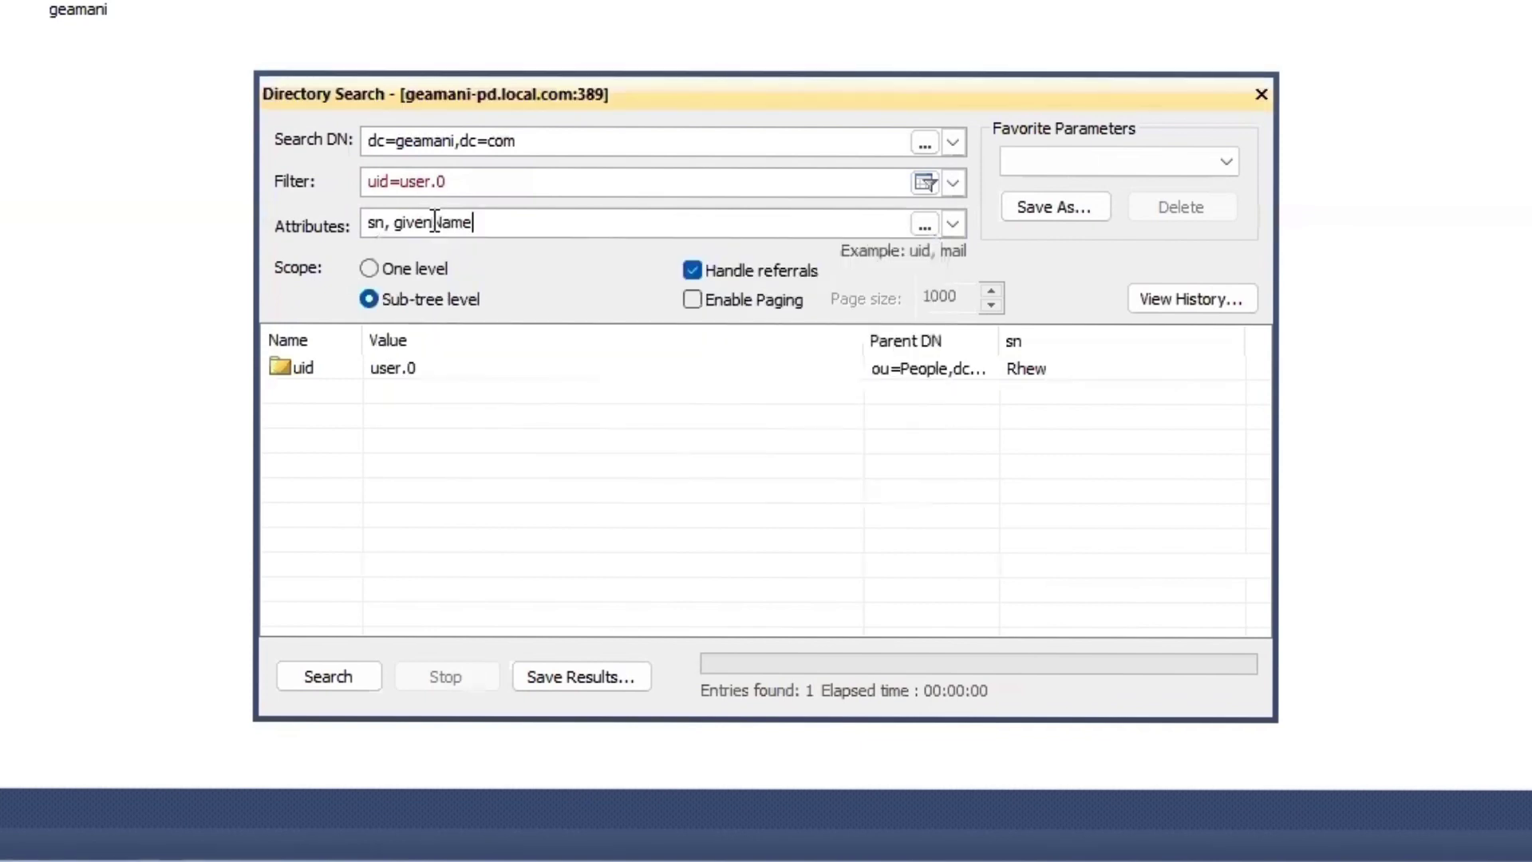
{"action": "type", "text": ", ma"}
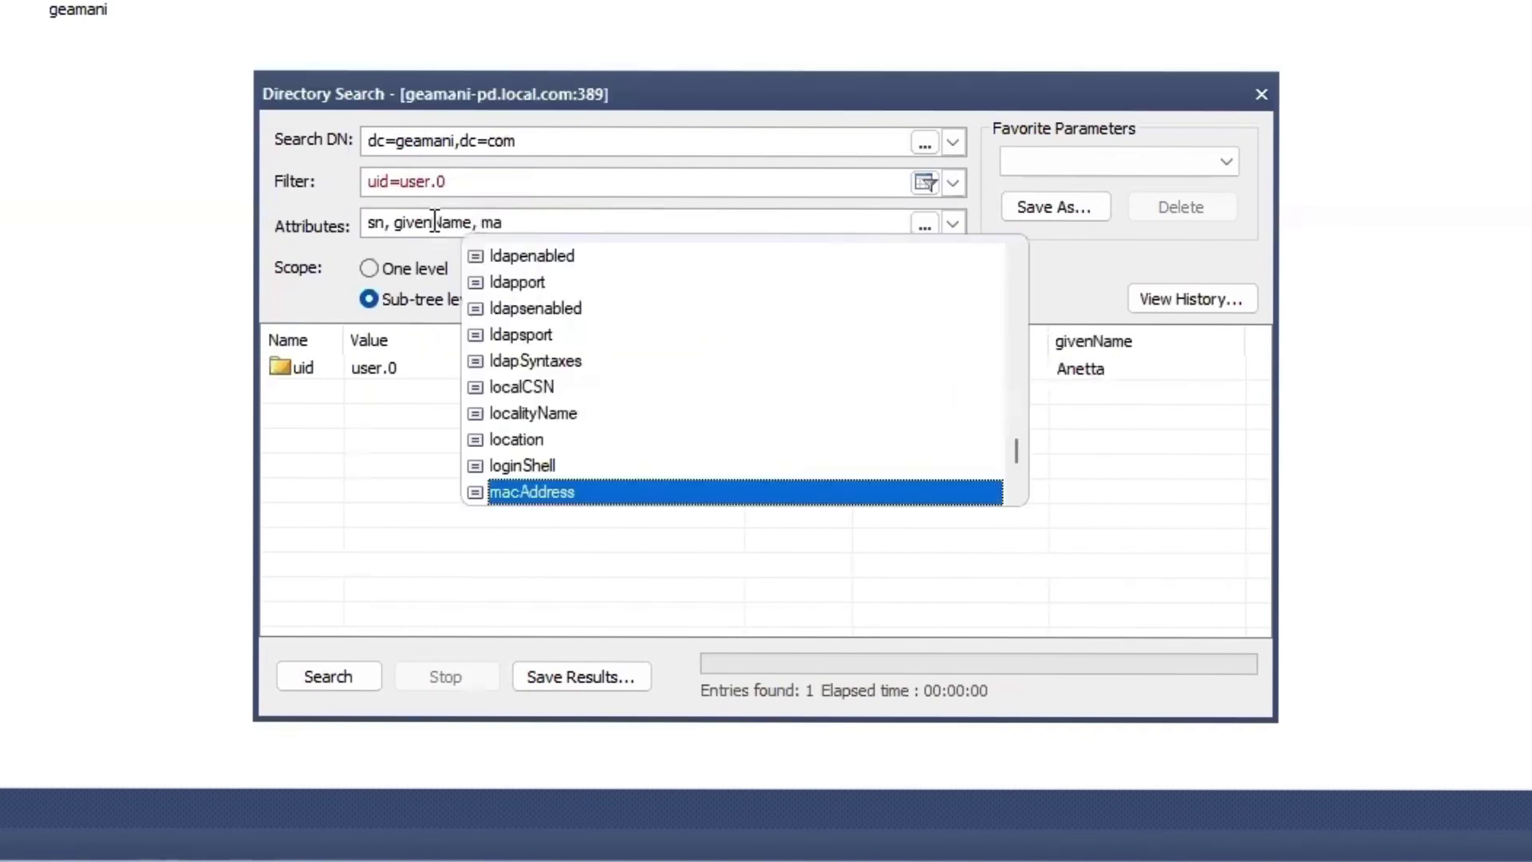
{"action": "type", "text": "il"}
{"action": "key", "text": "Return"}
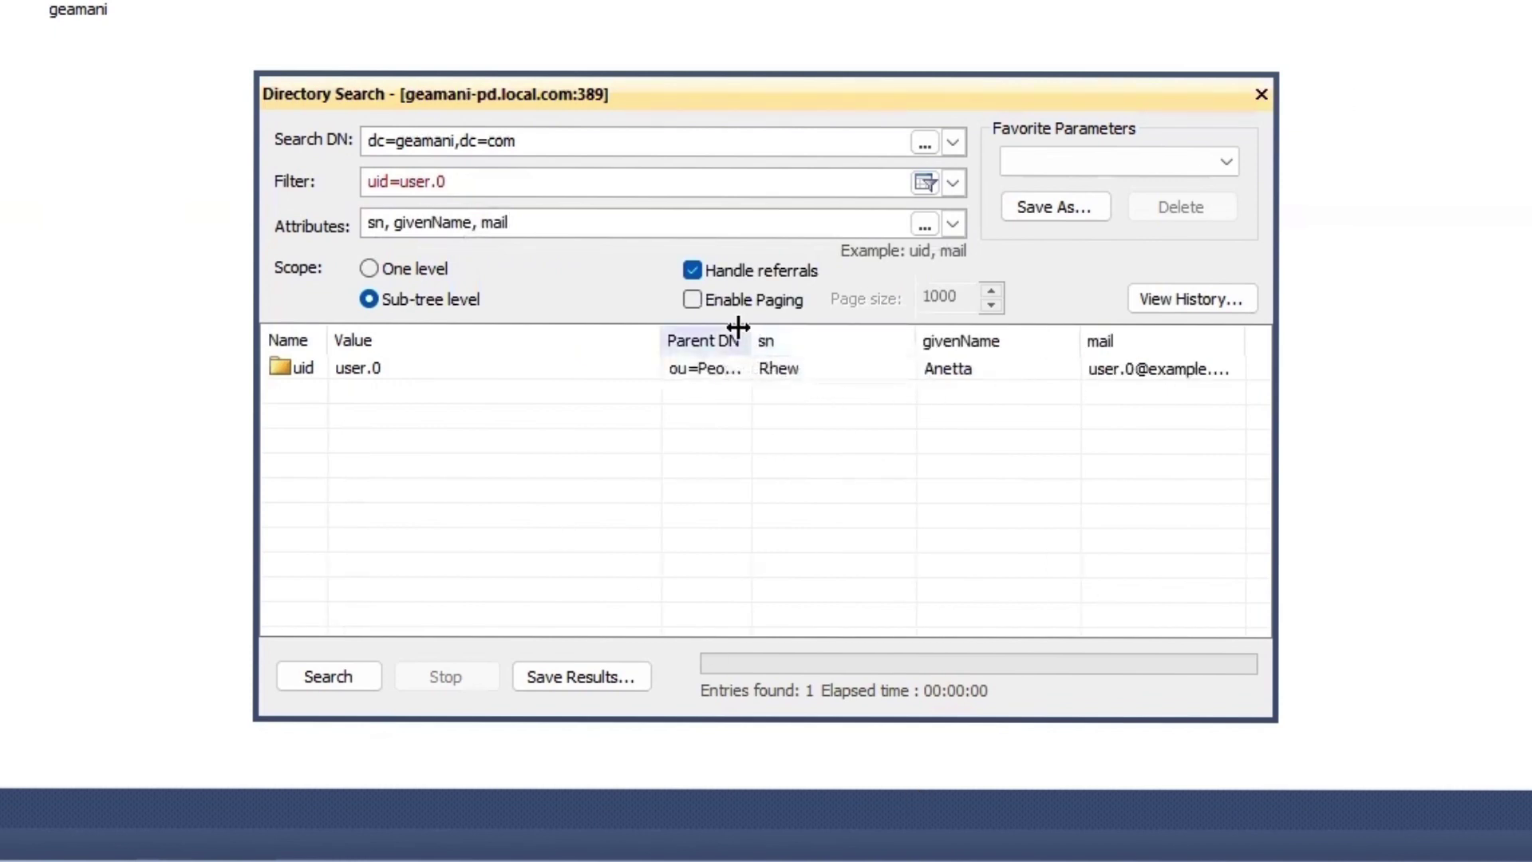
{"action": "left_click_drag", "start_coordinate": [752, 334], "coordinate": [835, 339]}
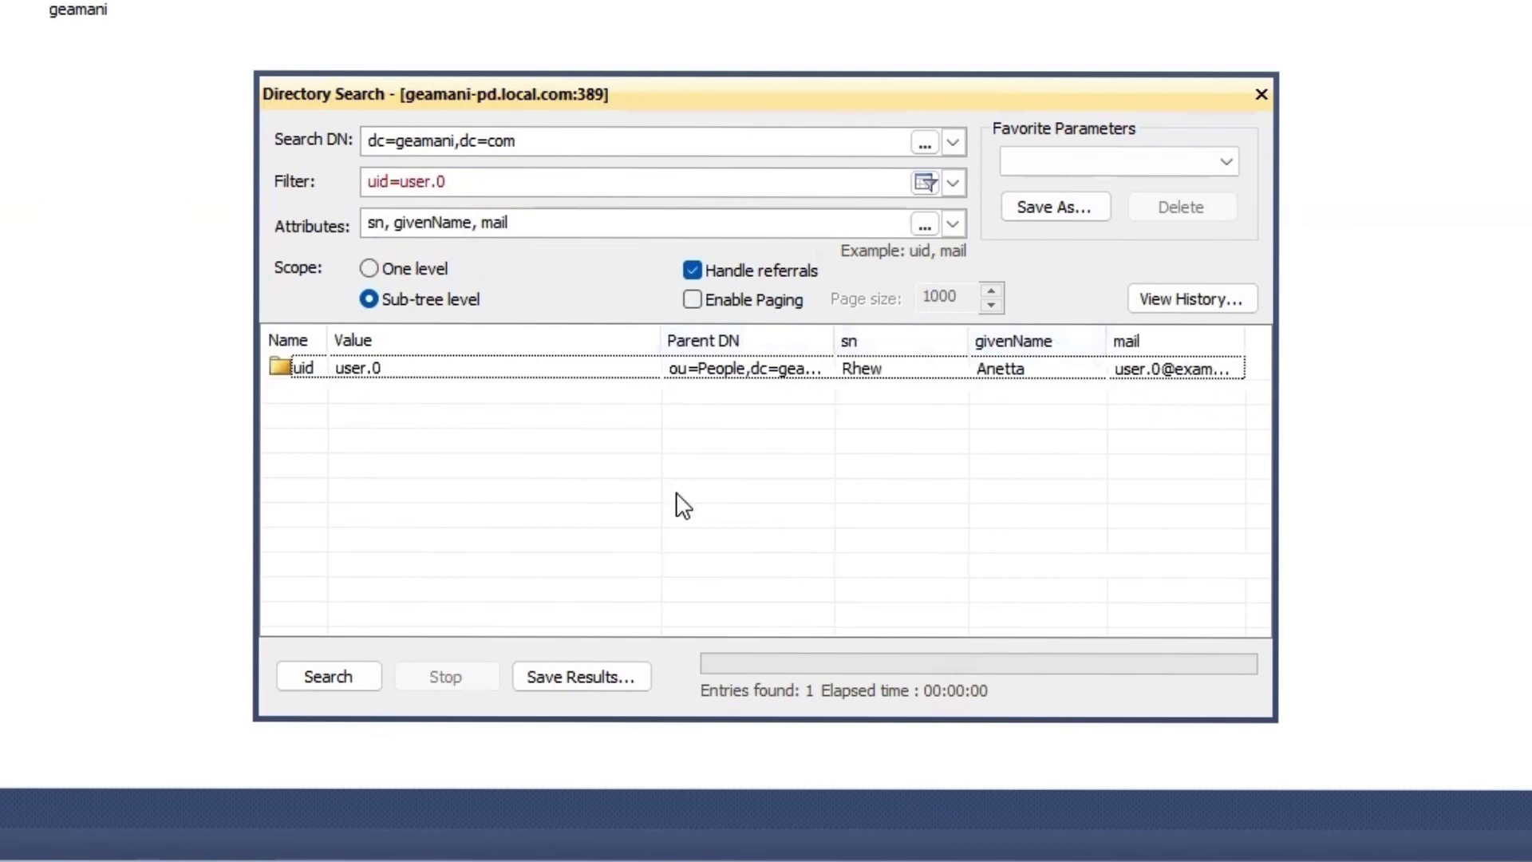
{"action": "left_click_drag", "start_coordinate": [659, 334], "coordinate": [499, 347]}
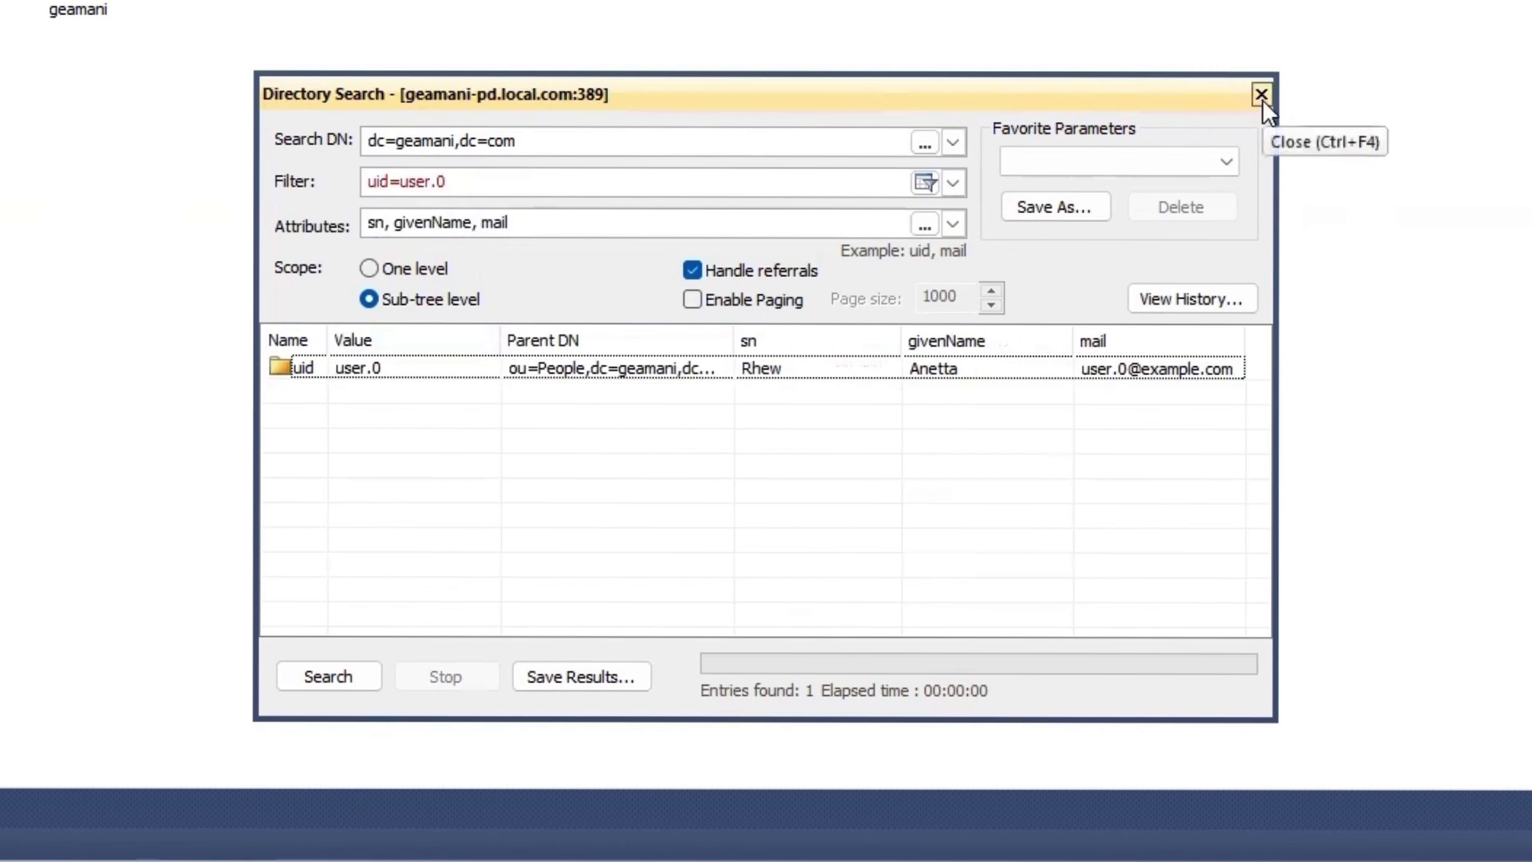
Replace the Directory Search filter with cn=
{"action": "left_click", "coordinate": [473, 185]}
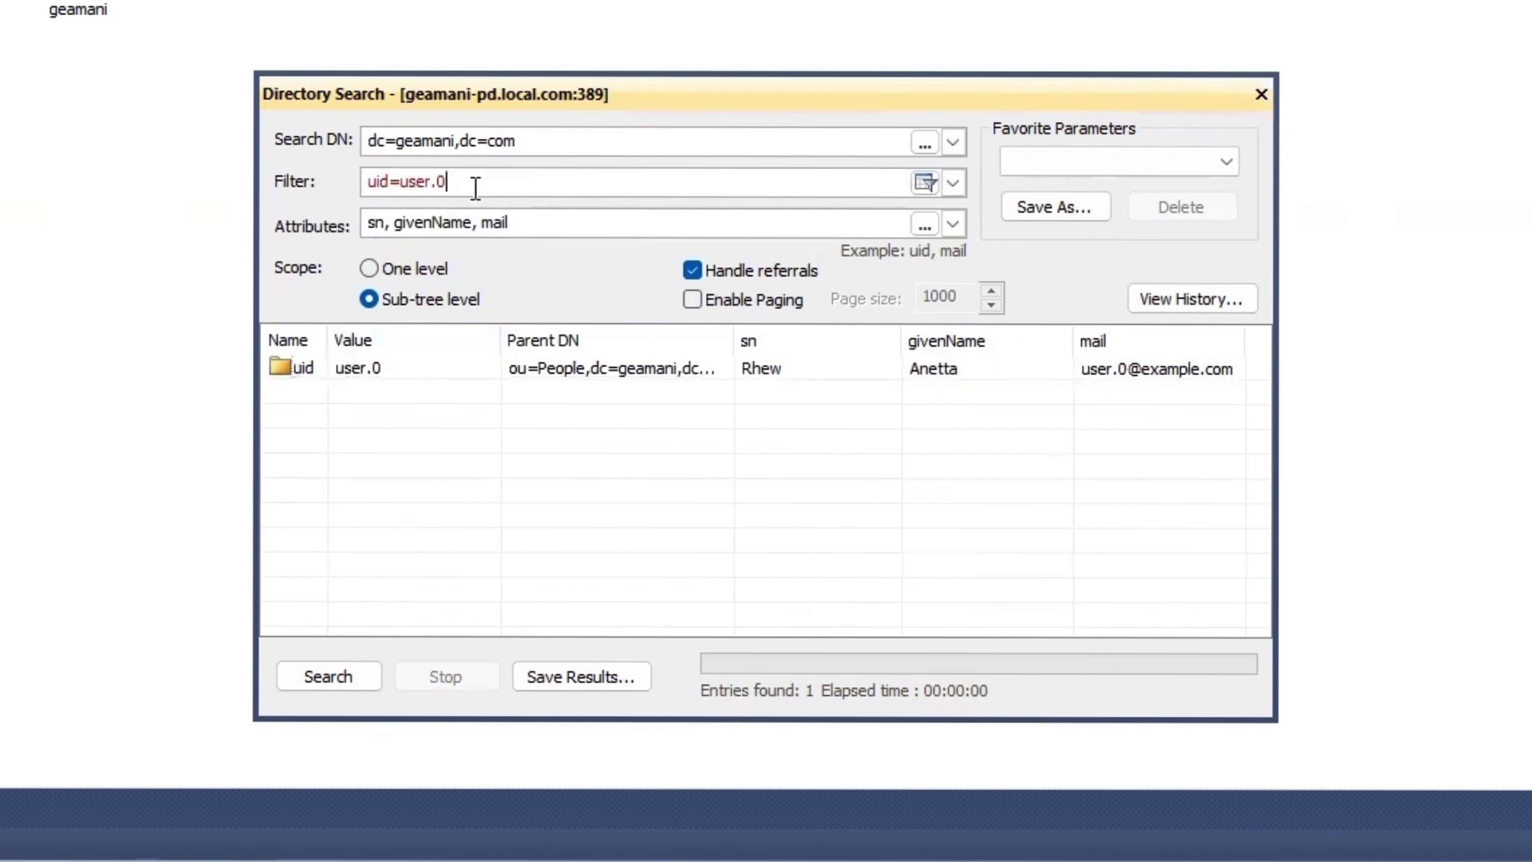
{"action": "double_click", "coordinate": [522, 177]}
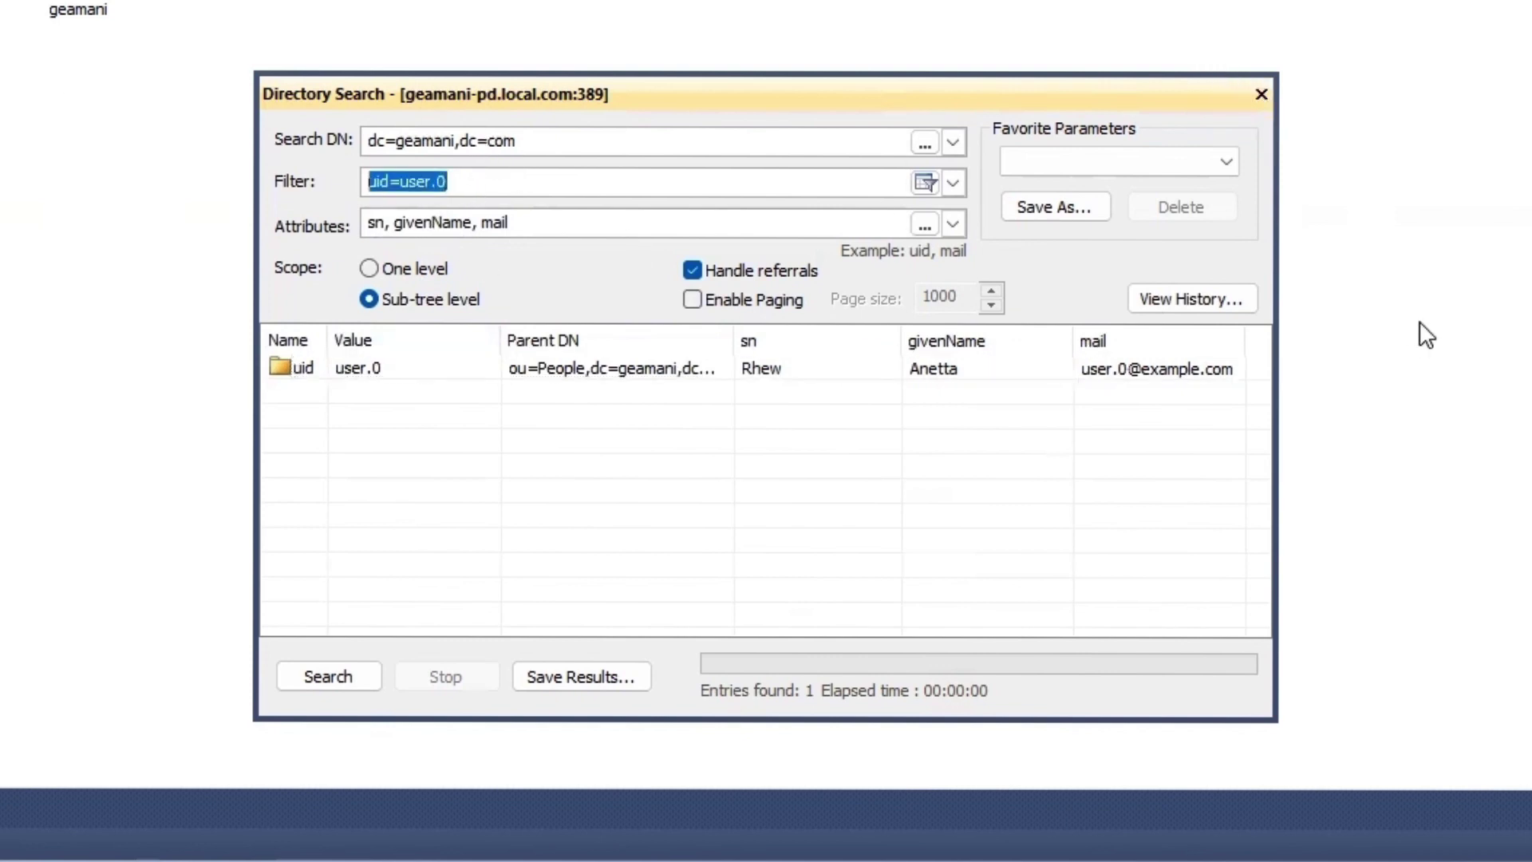
{"action": "type", "text": "cn="}
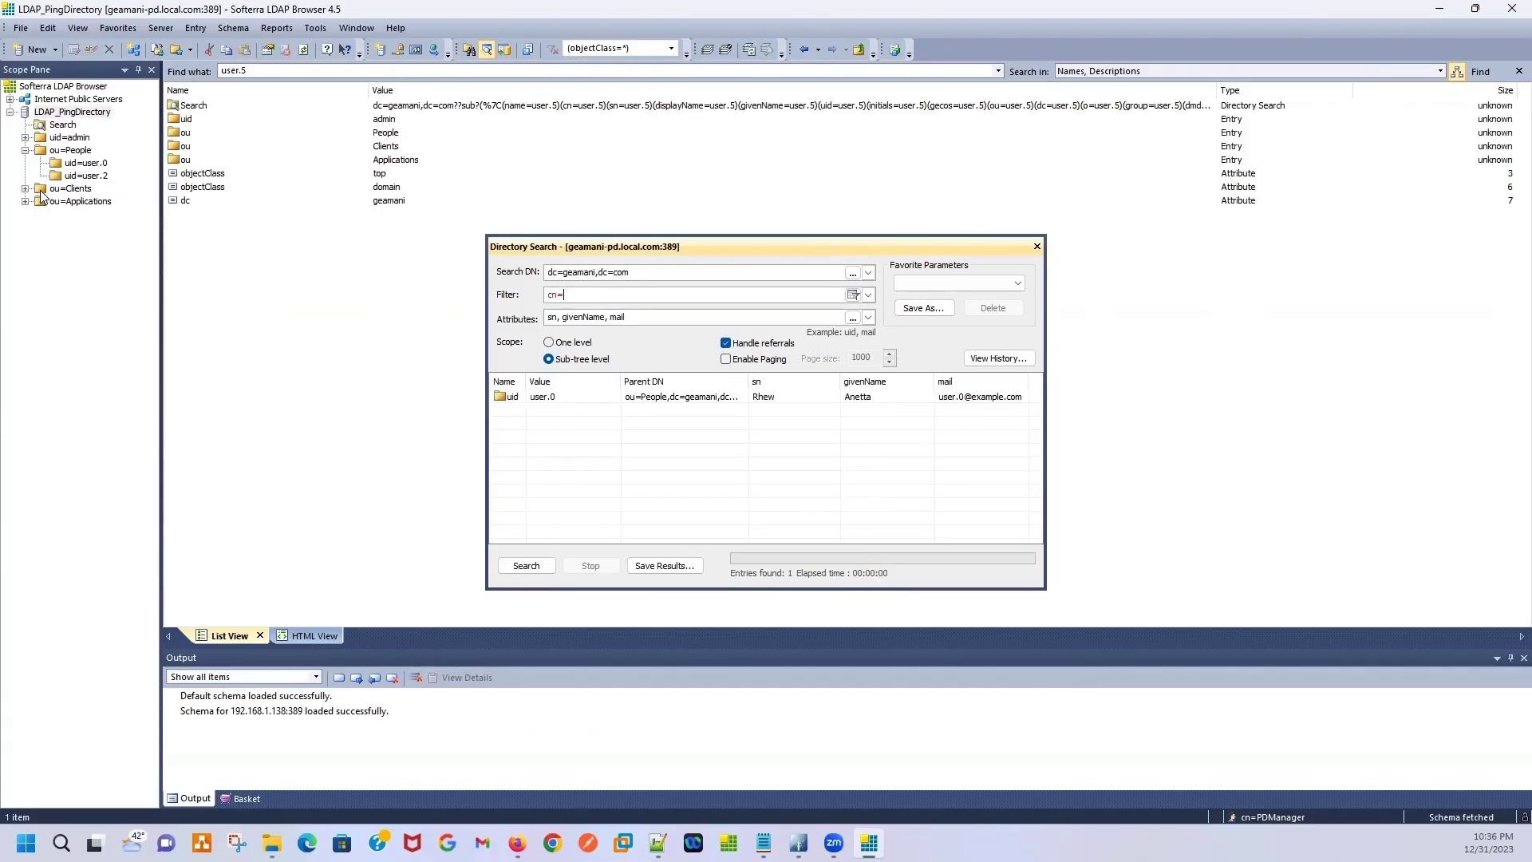
Expand and collapse ou=People and ou=Clients under LDAP_PingDirectory to look through their child entries
{"action": "left_click", "coordinate": [25, 150]}
{"action": "left_click", "coordinate": [25, 150]}
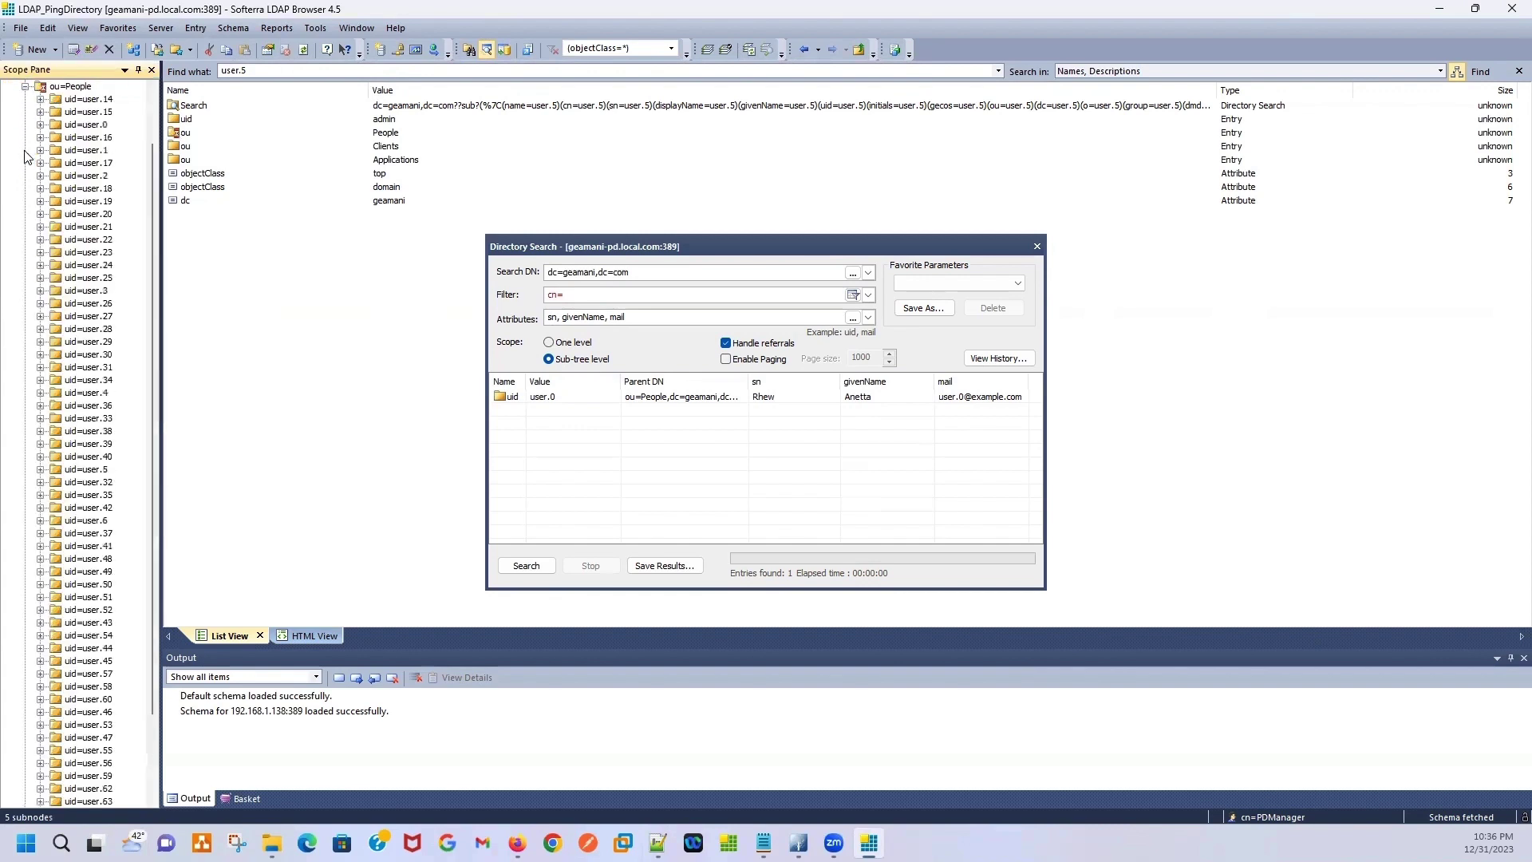
{"action": "scroll", "coordinate": [125, 147], "scroll_direction": "up", "scroll_amount": 2}
{"action": "left_click", "coordinate": [24, 150]}
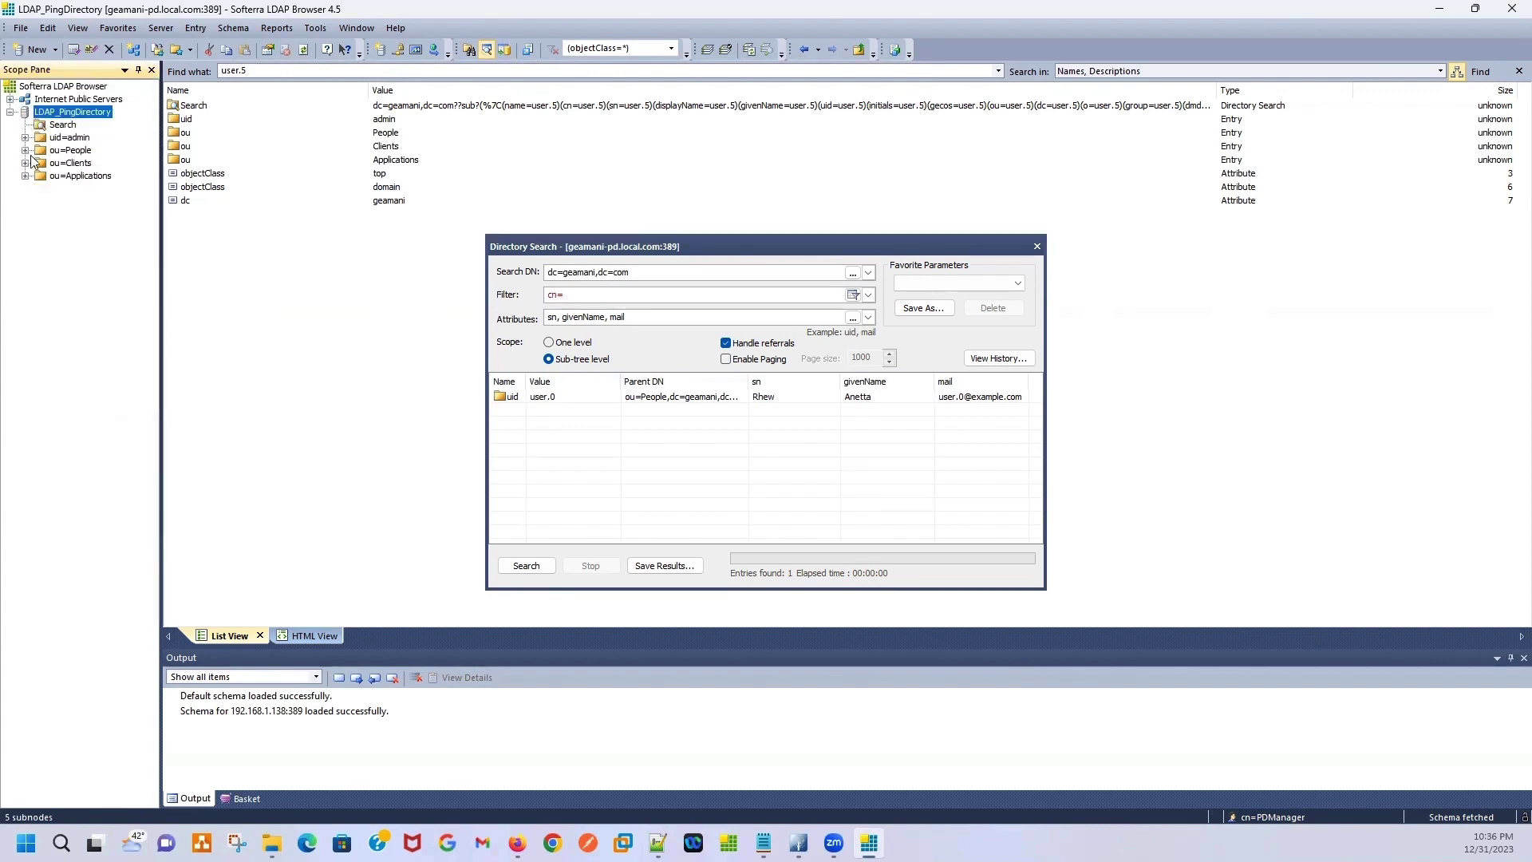
{"action": "left_click", "coordinate": [24, 163]}
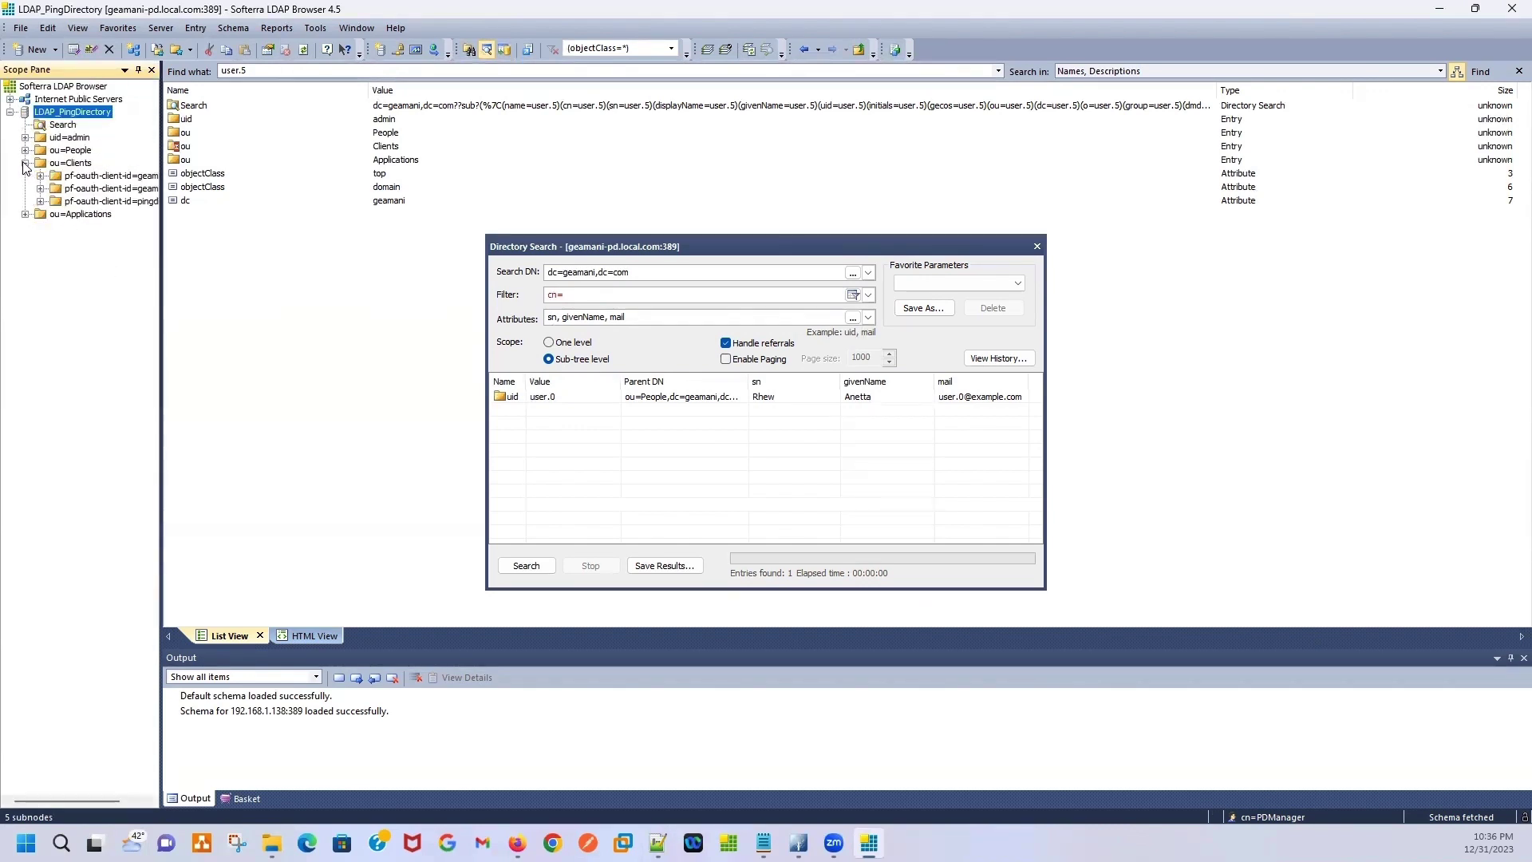
{"action": "left_click", "coordinate": [24, 163]}
View the uid=PFAdmin entry under ou=Applications and the uid=admin entry, and collapse the LDAP_PingDirectory tree
{"action": "left_click", "coordinate": [25, 175]}
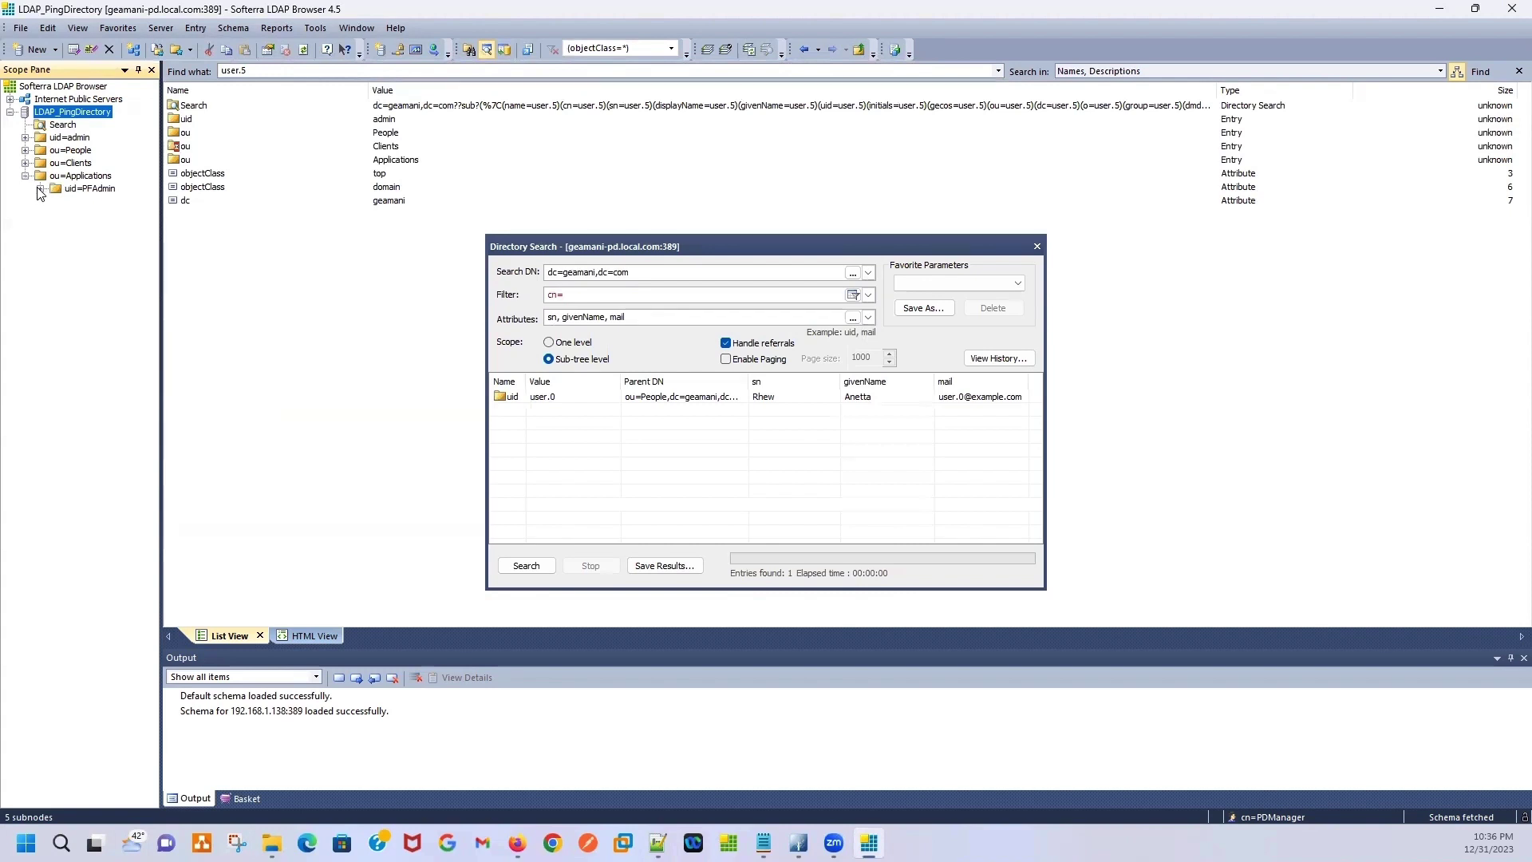
{"action": "left_click", "coordinate": [107, 189]}
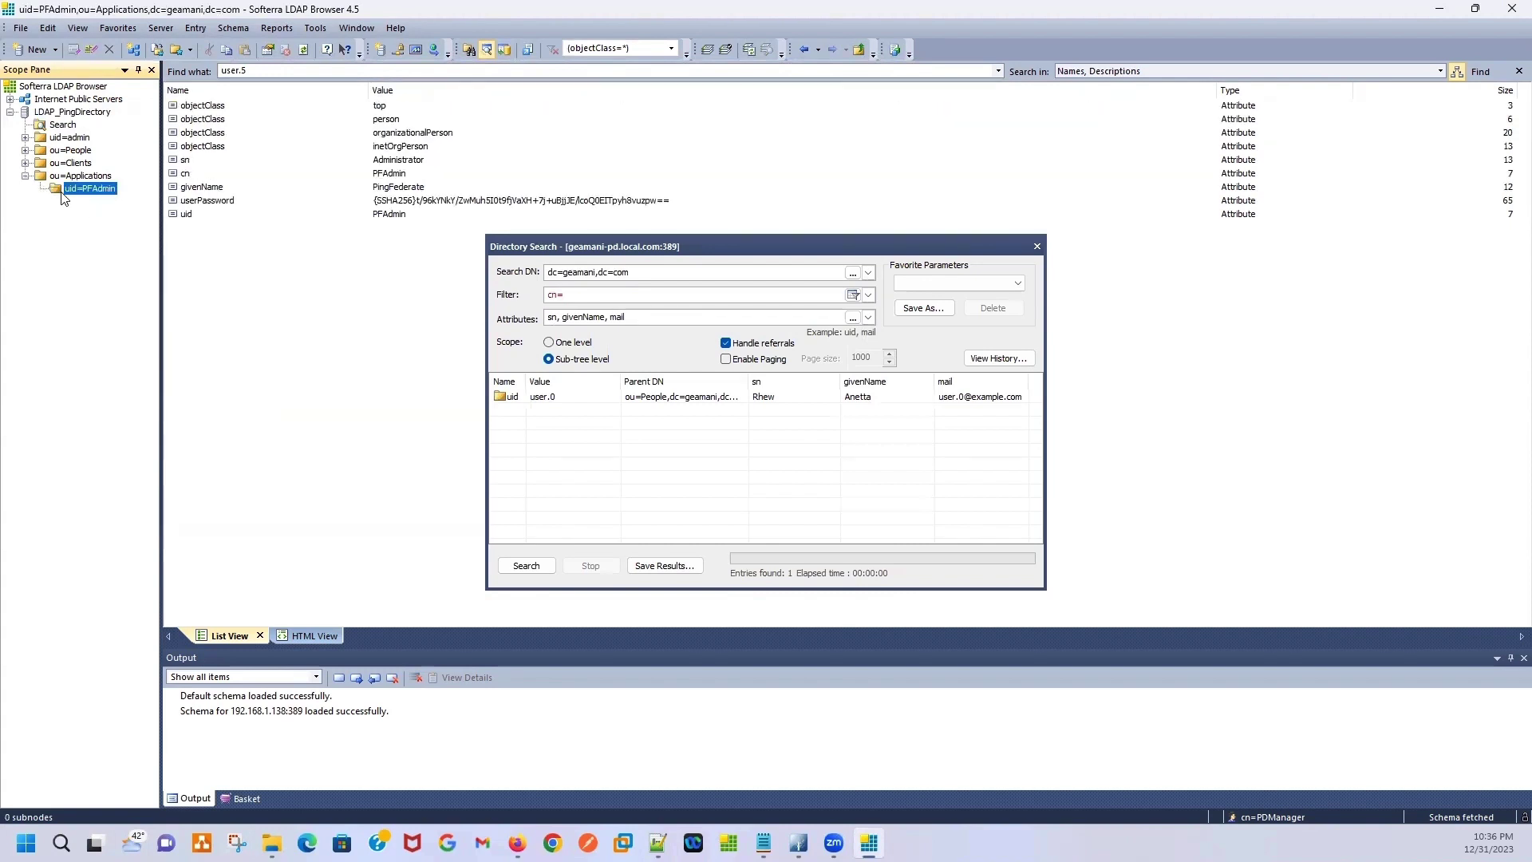
{"action": "left_click", "coordinate": [25, 176]}
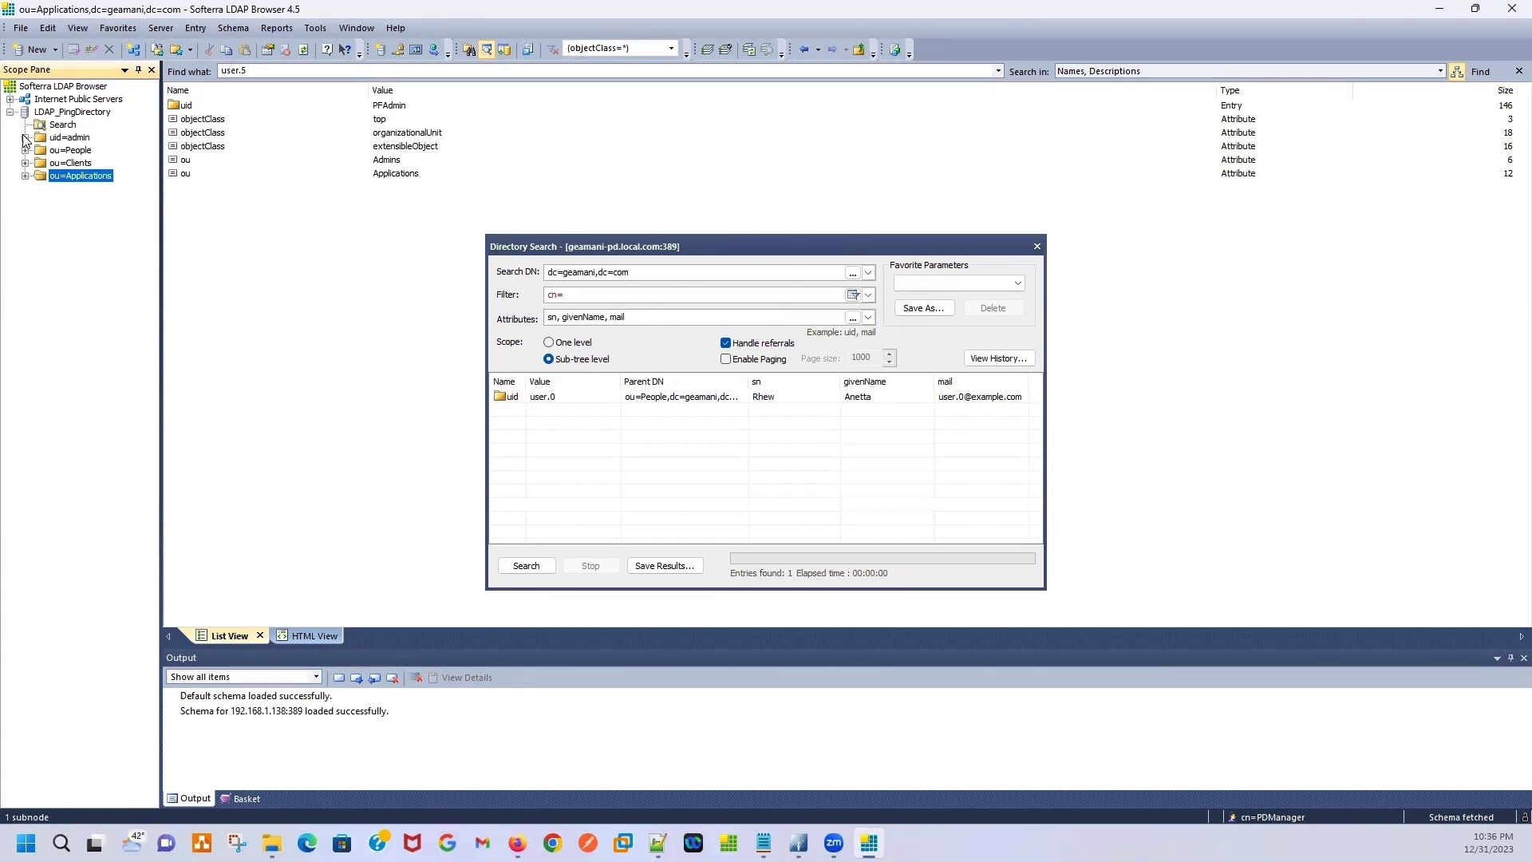
{"action": "left_click", "coordinate": [52, 141]}
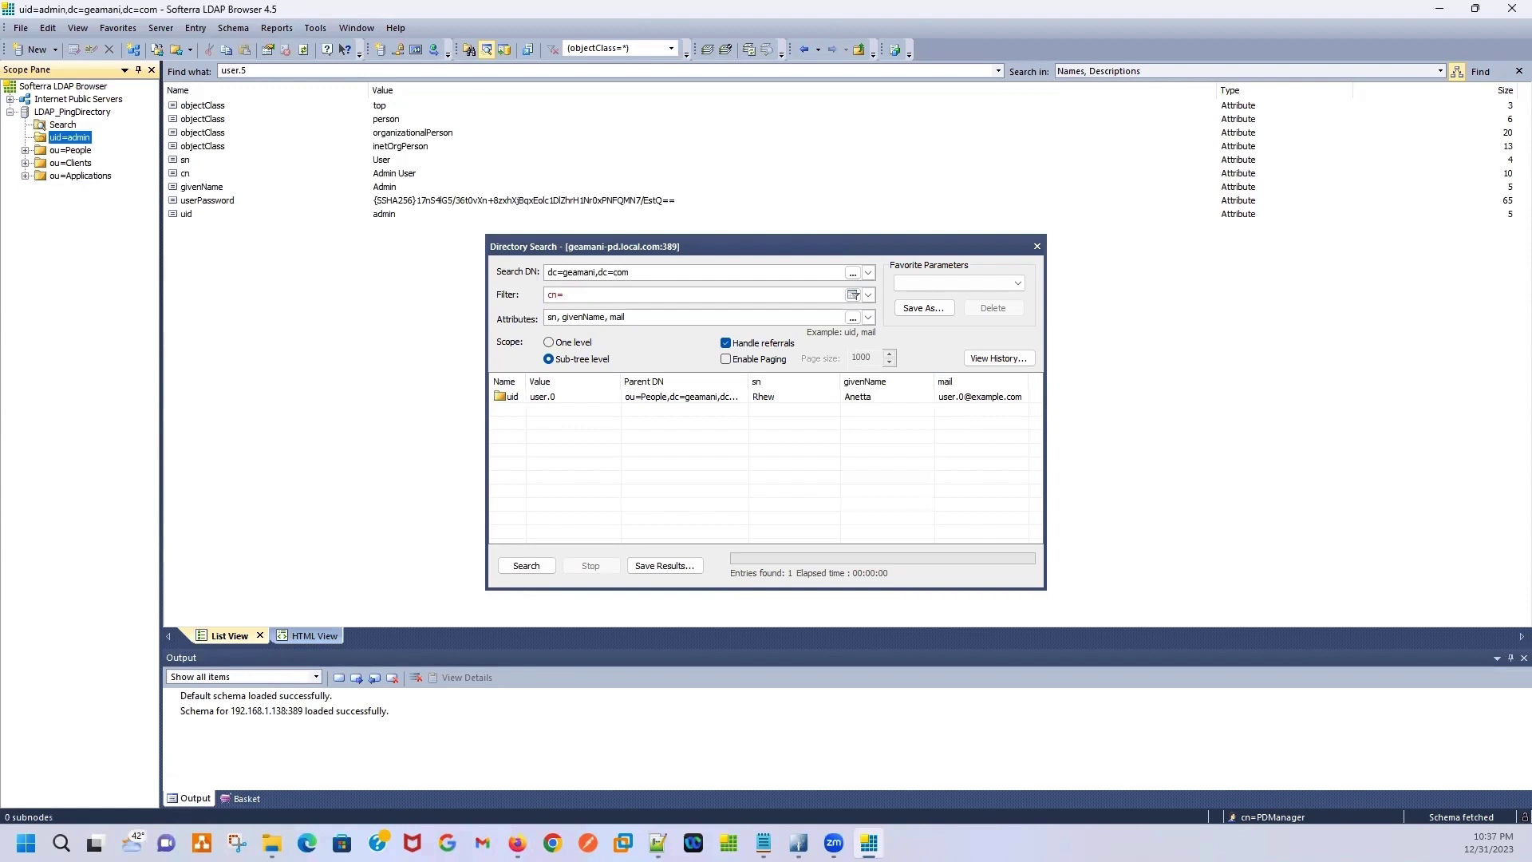
{"action": "left_click", "coordinate": [49, 112]}
{"action": "left_click", "coordinate": [10, 112]}
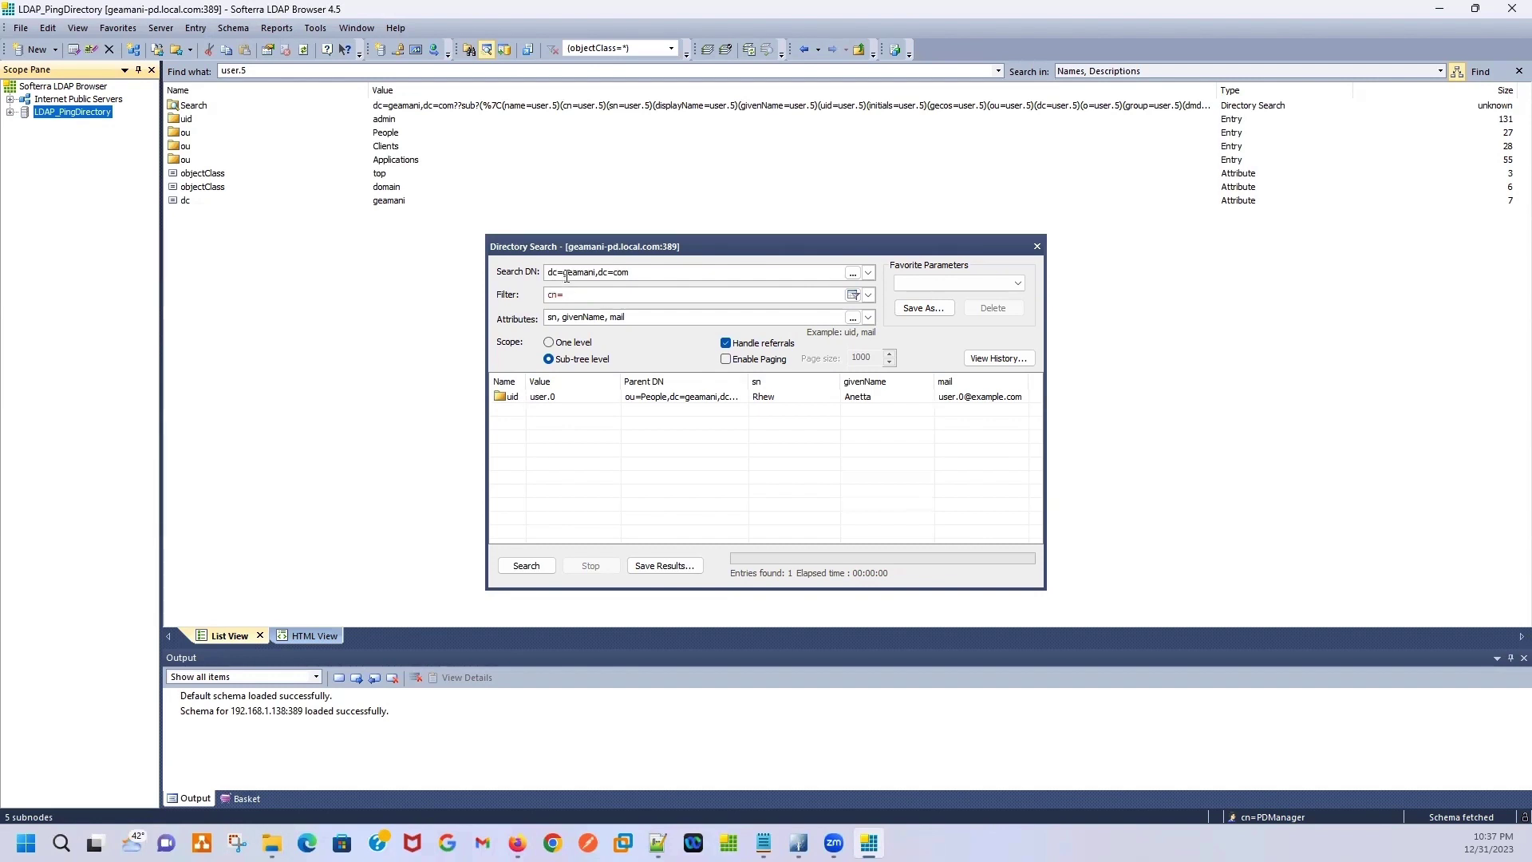
Open the user.0 entry from the search results and close the Directory Search
{"action": "left_click", "coordinate": [587, 300]}
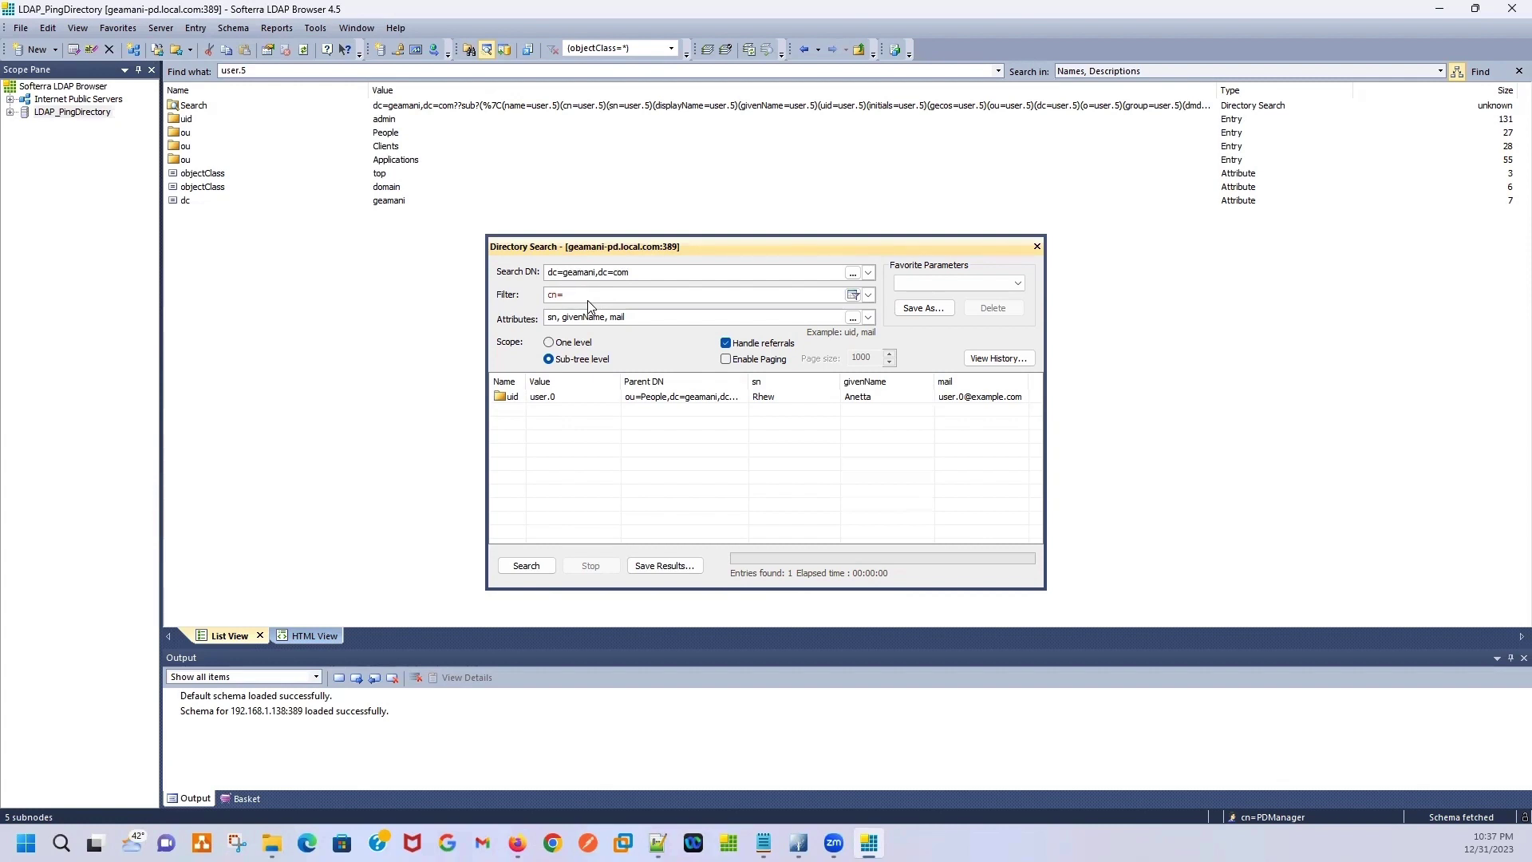
{"action": "double_click", "coordinate": [553, 398]}
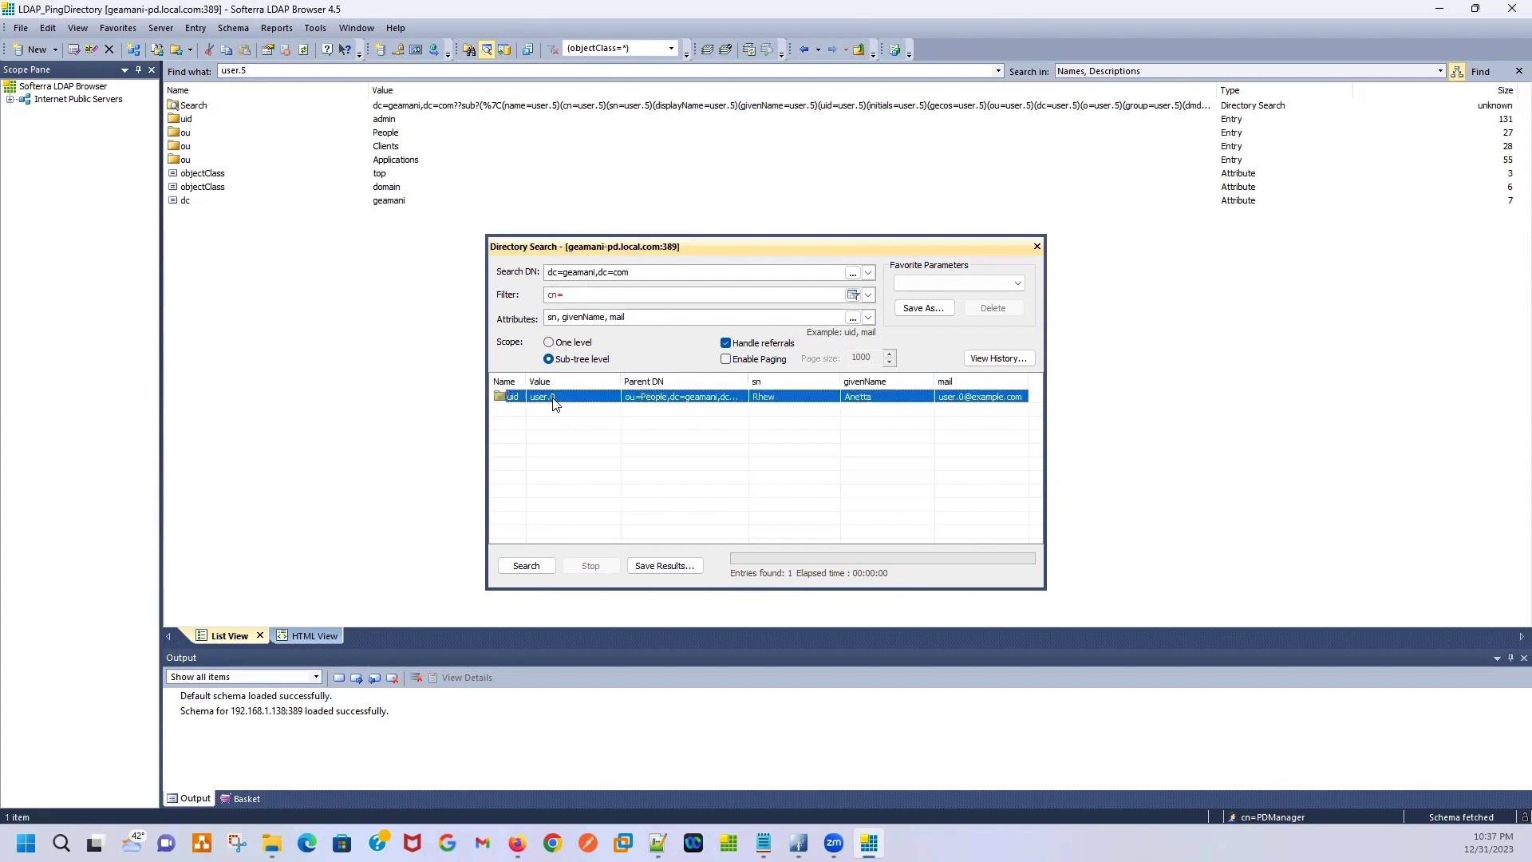
{"action": "left_click", "coordinate": [1037, 247]}
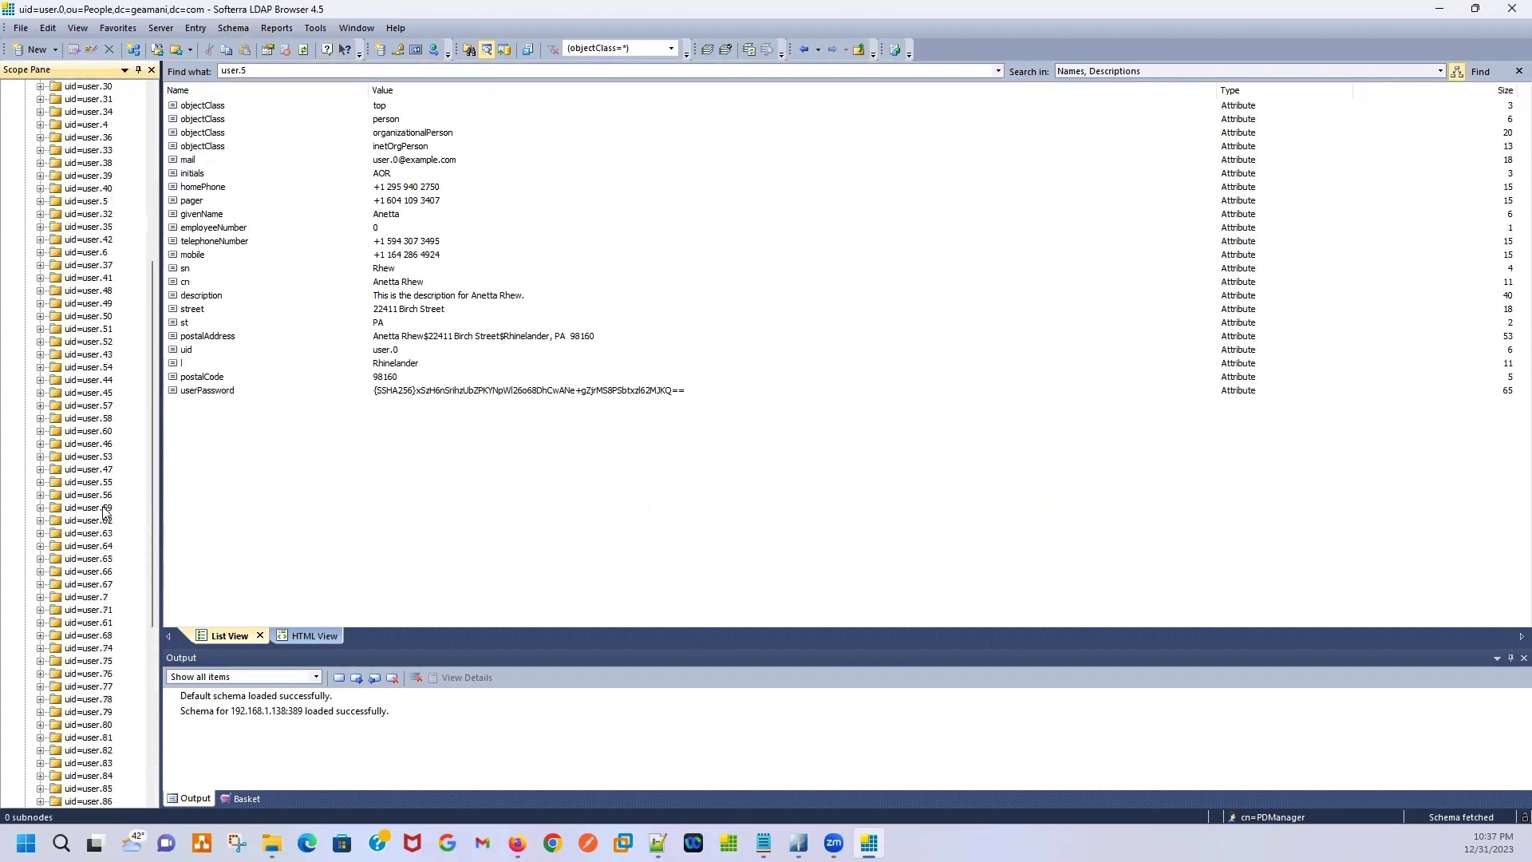
Browse the uid=user.34 entry and the contents of ou=People and ou=Clients, leaving ou=People expanded
{"action": "scroll", "coordinate": [108, 478], "scroll_direction": "up", "scroll_amount": 2}
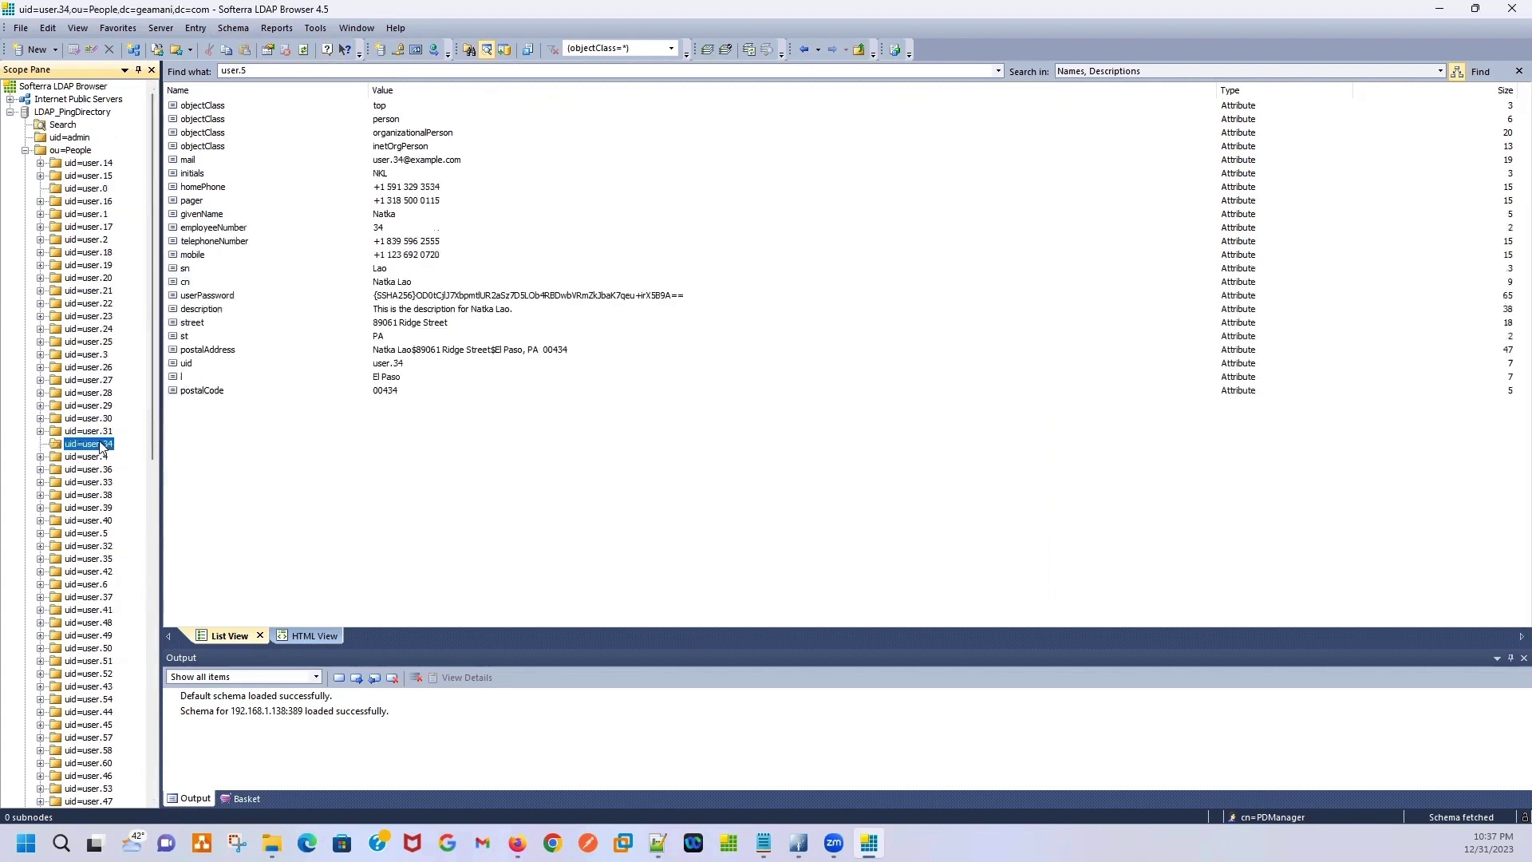
{"action": "double_click", "coordinate": [60, 151]}
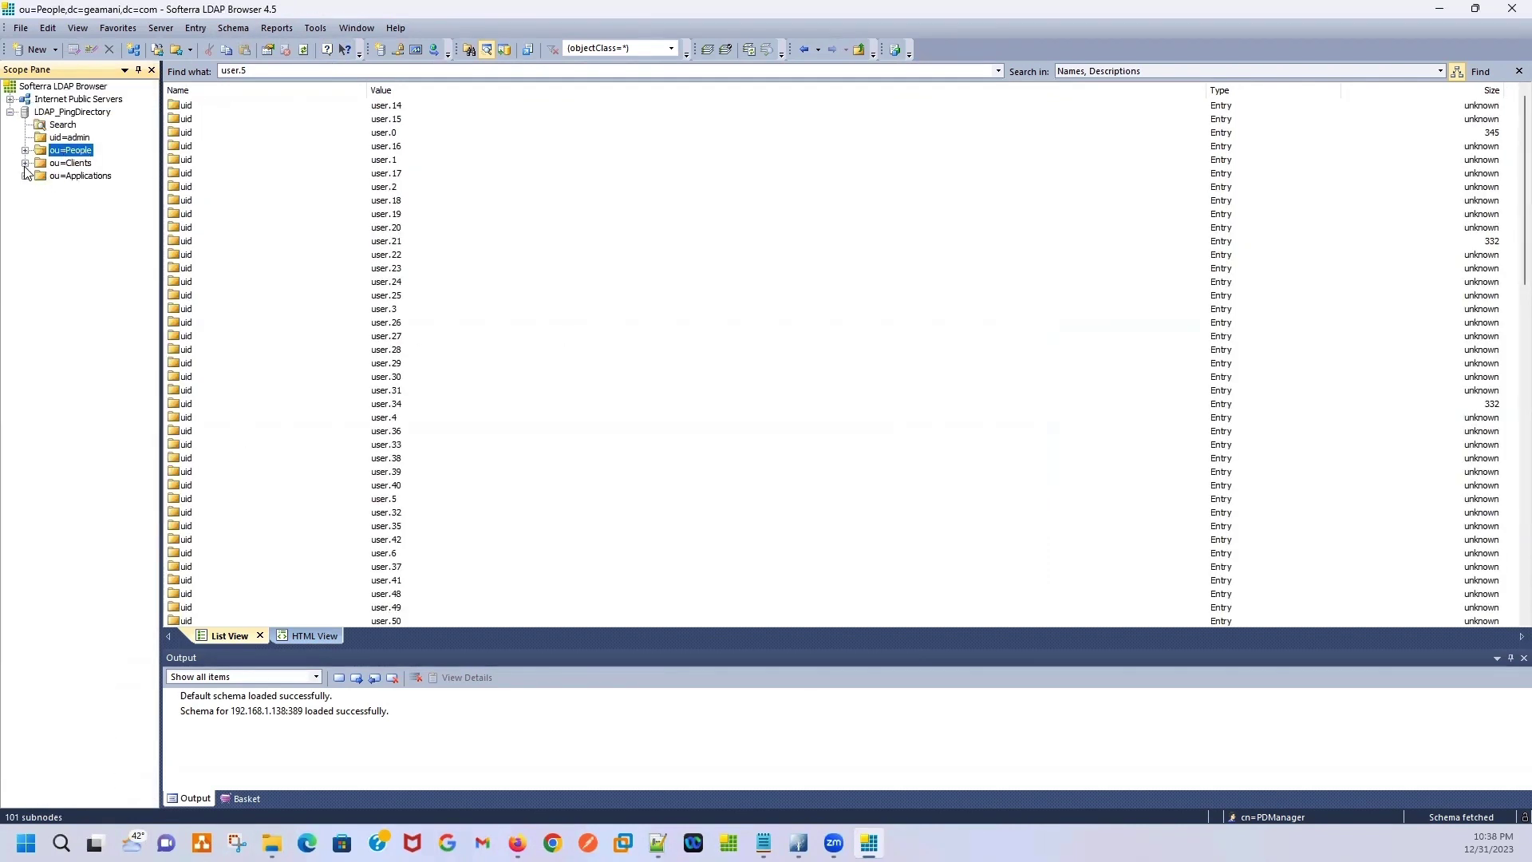
{"action": "left_click", "coordinate": [24, 163]}
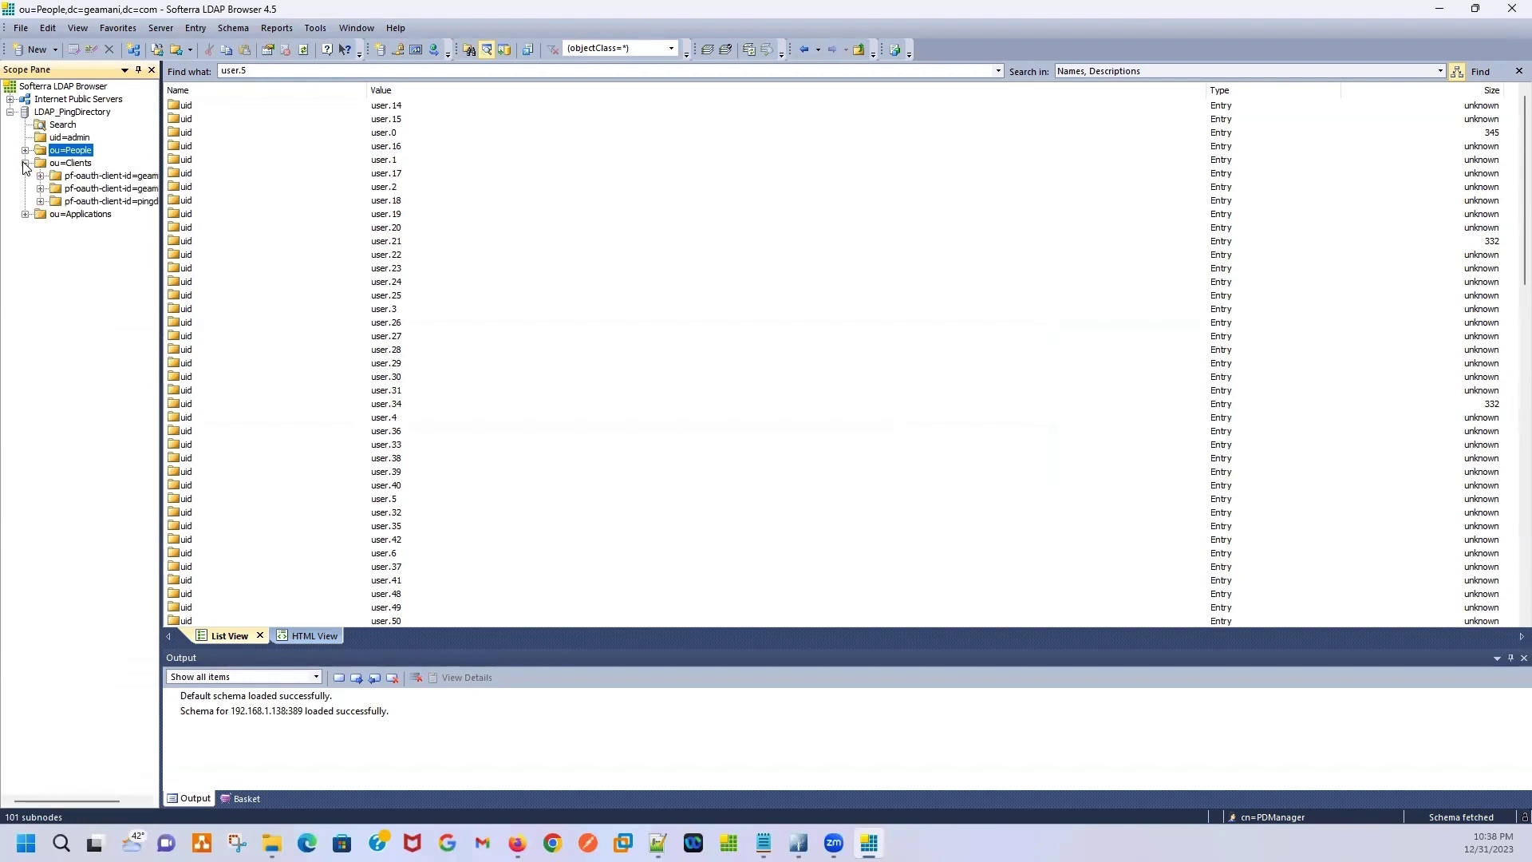
{"action": "left_click", "coordinate": [24, 163]}
{"action": "left_click", "coordinate": [25, 164]}
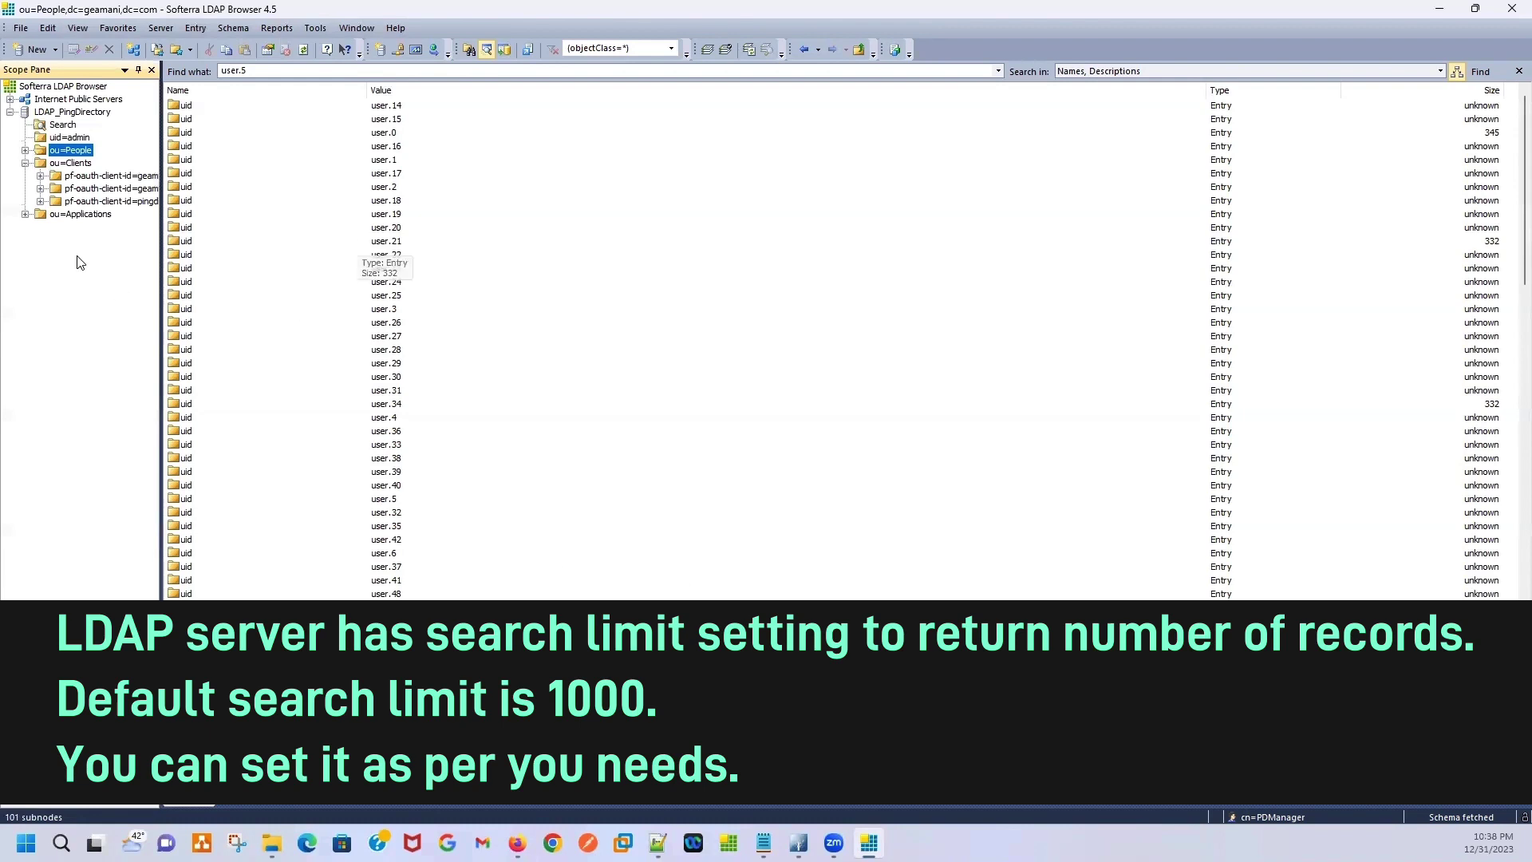
{"action": "left_click", "coordinate": [24, 163]}
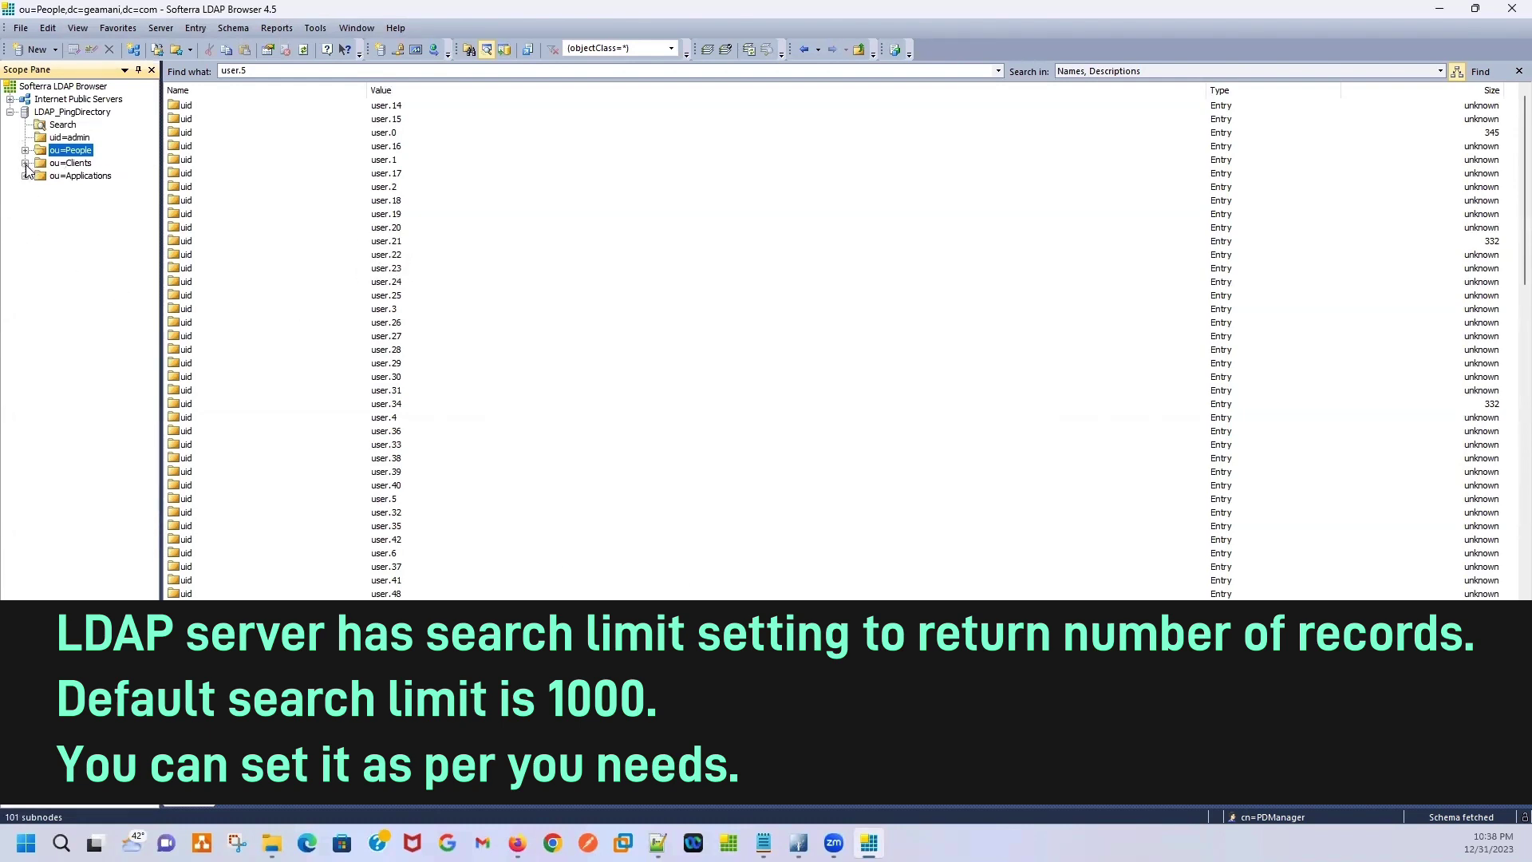
{"action": "left_click", "coordinate": [25, 150]}
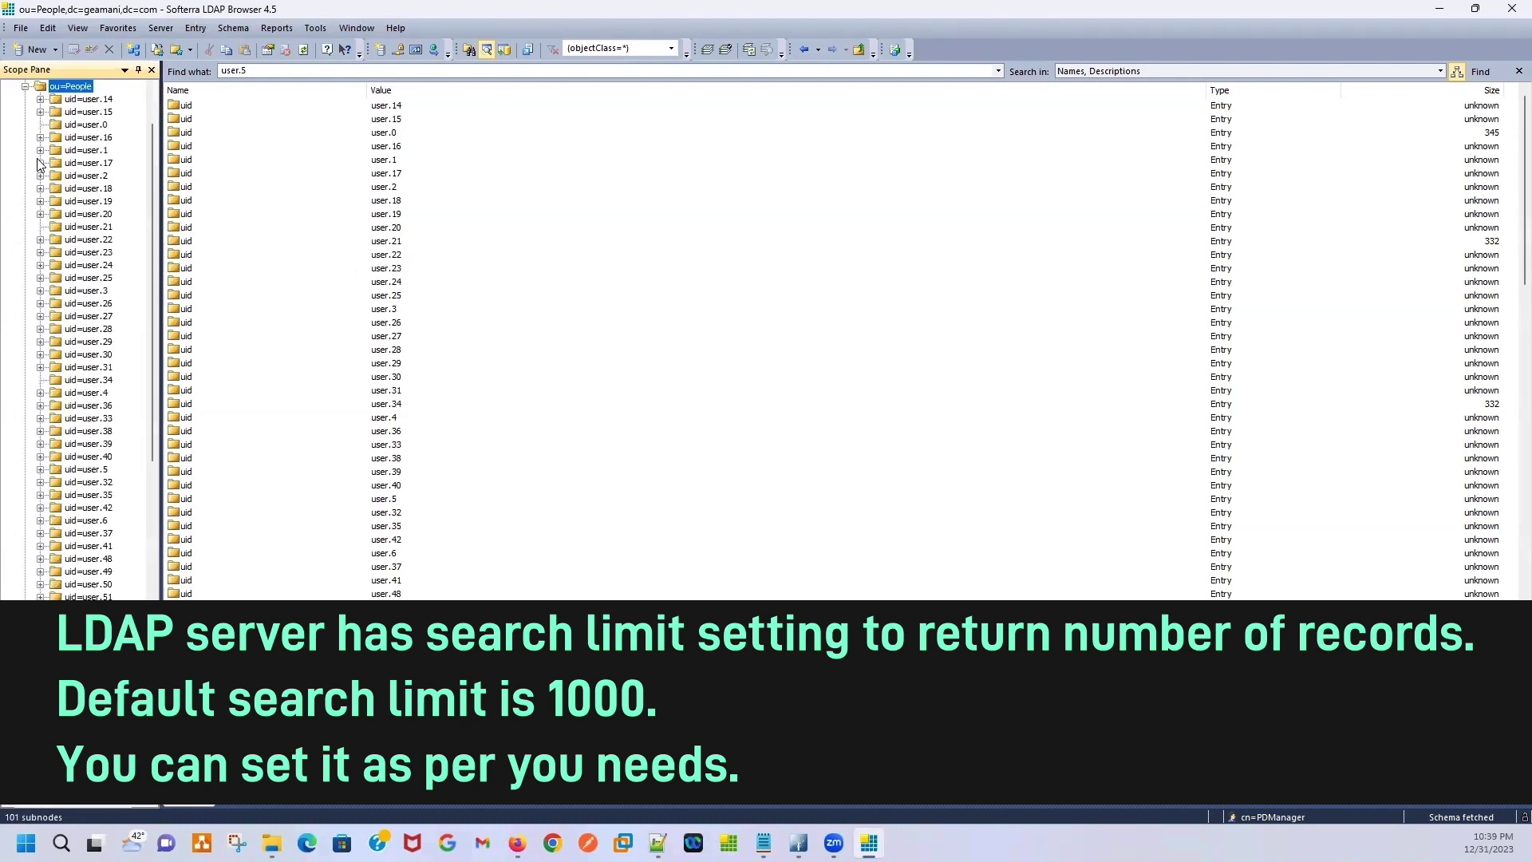